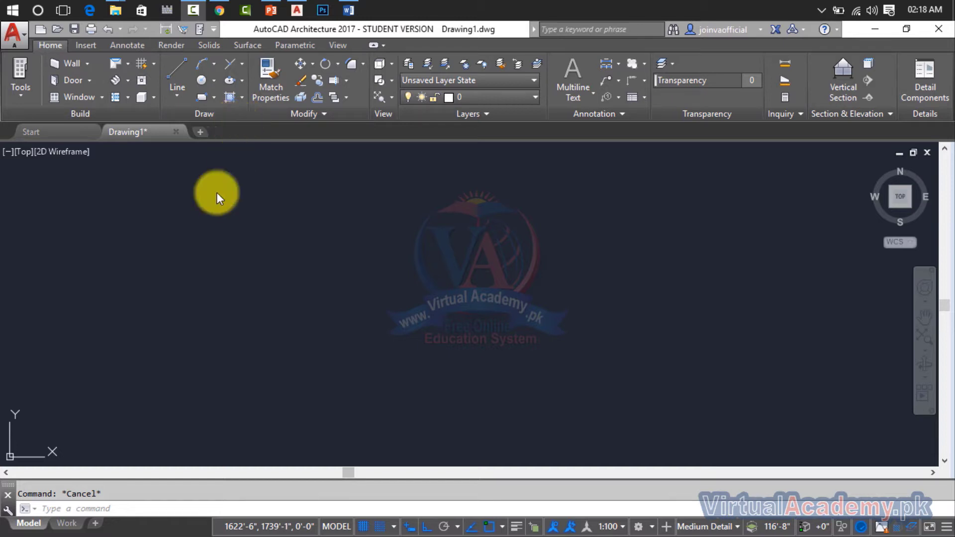
Step: Show the classic menu bar above the ribbon, then hide it again
click(214, 29)
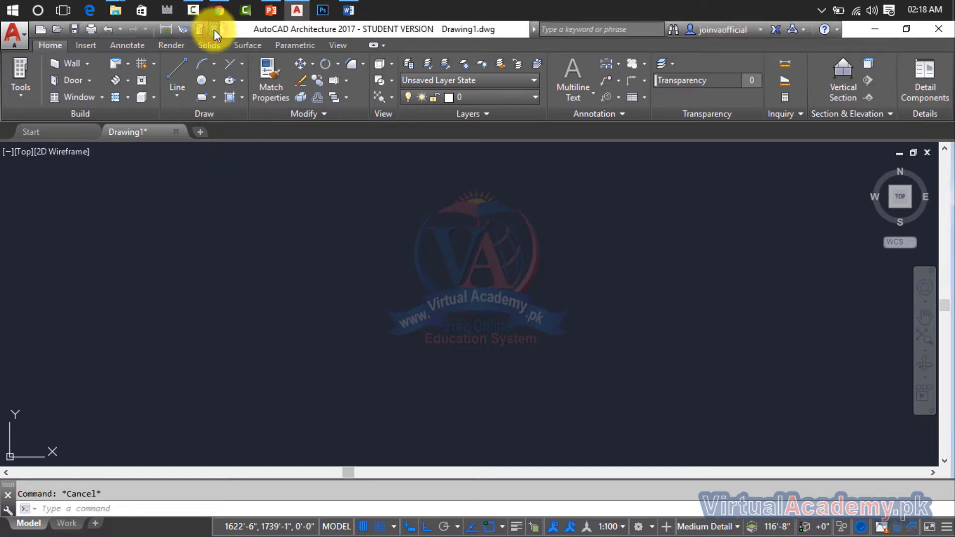
click(214, 29)
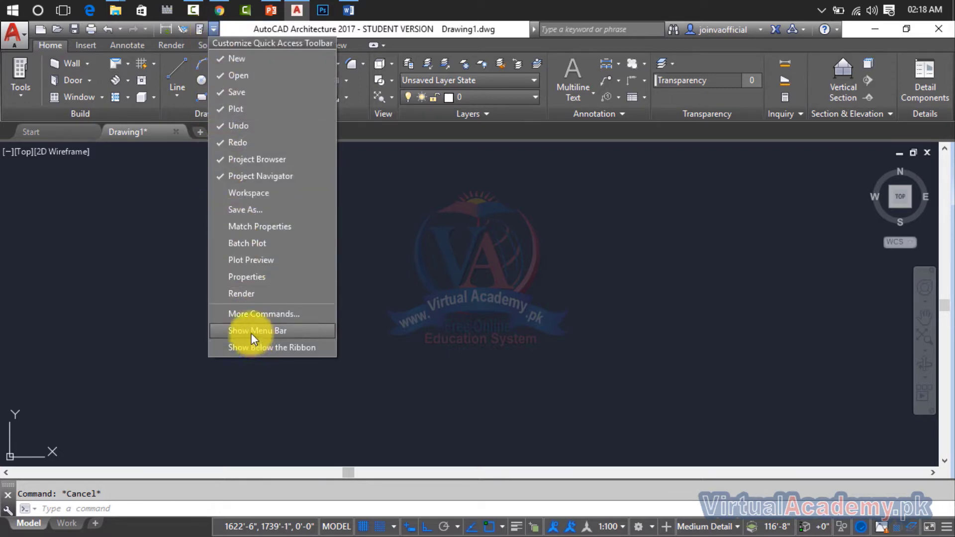
click(265, 329)
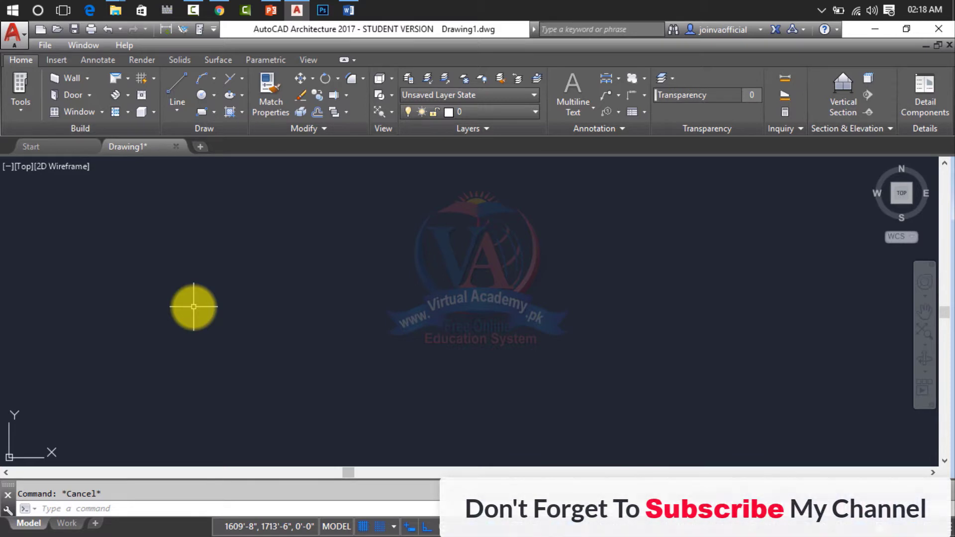
right_click(191, 46)
click(202, 58)
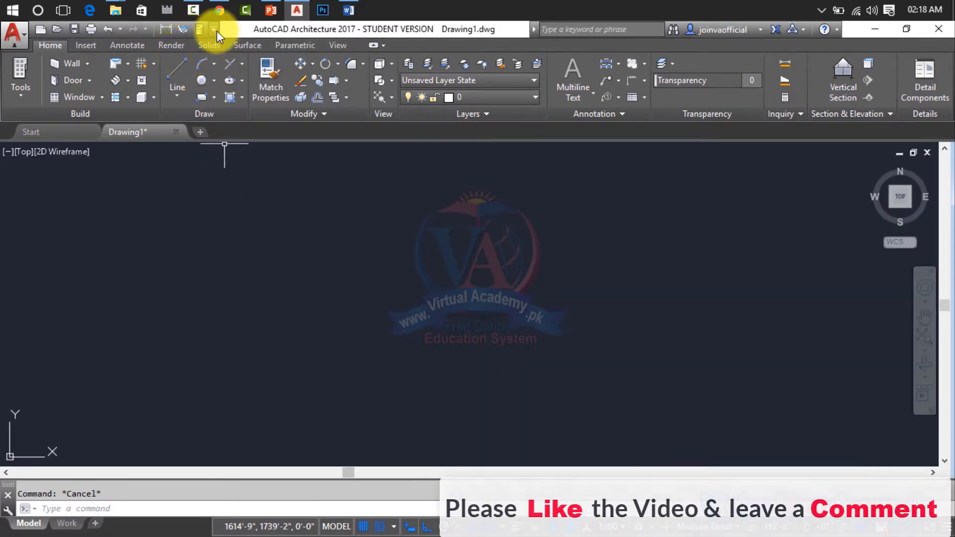
Step: Filter the customization command list to the Format category
click(213, 29)
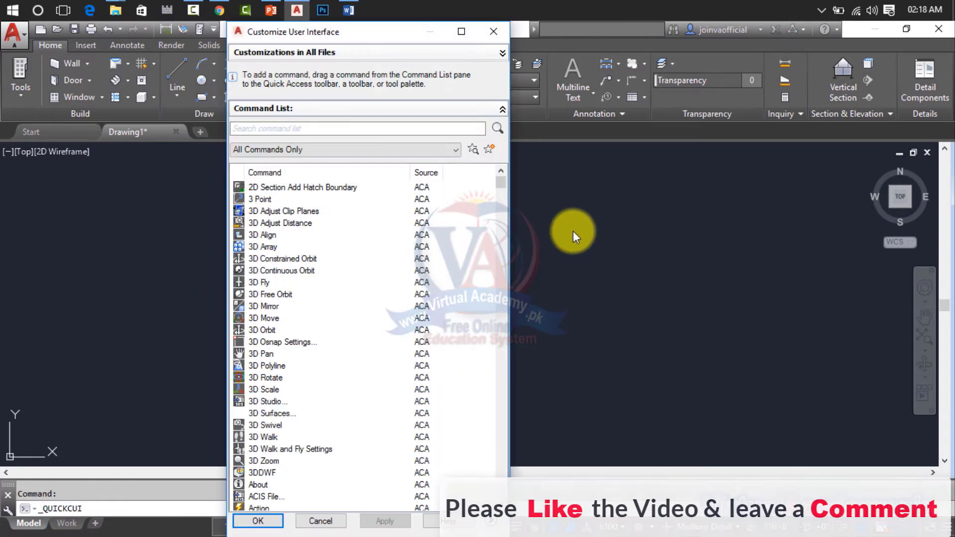
click(294, 150)
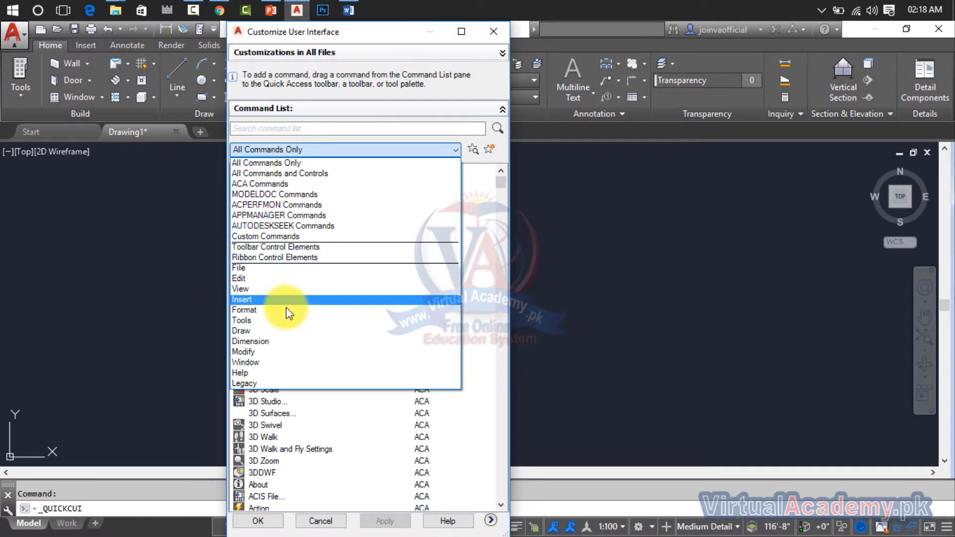
click(285, 309)
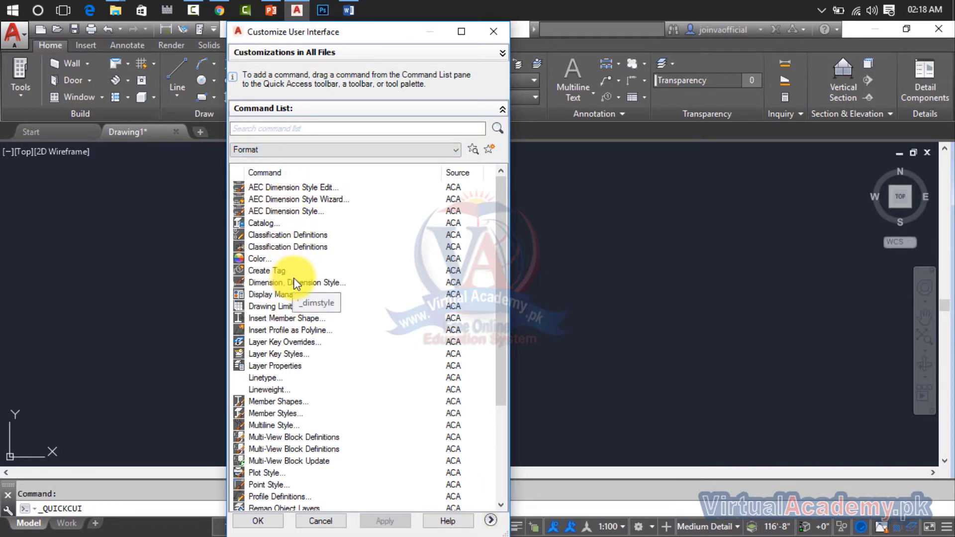
scroll(362, 312, down, 4)
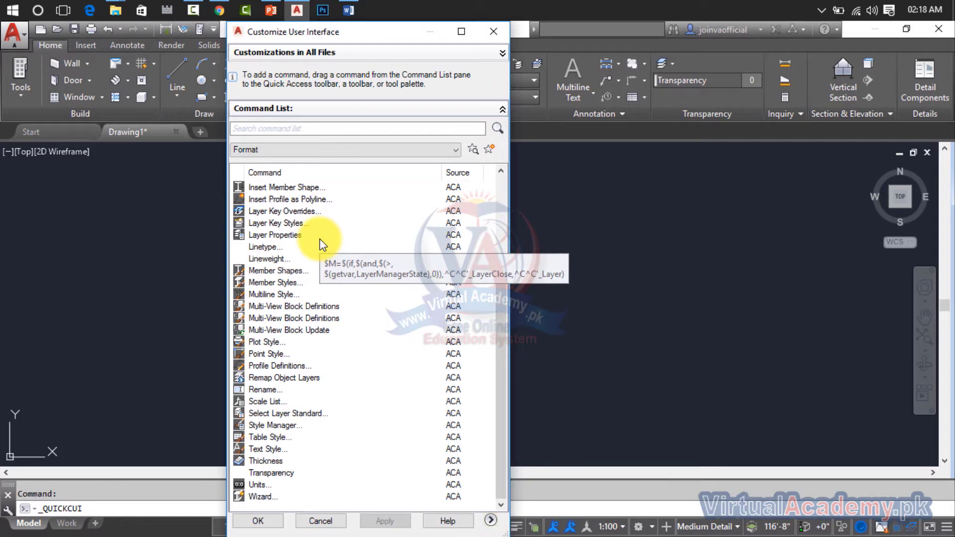
Step: Review Point Style, Linetype, Lineweight, Color, Multiline Style and Text Style in the list
click(262, 354)
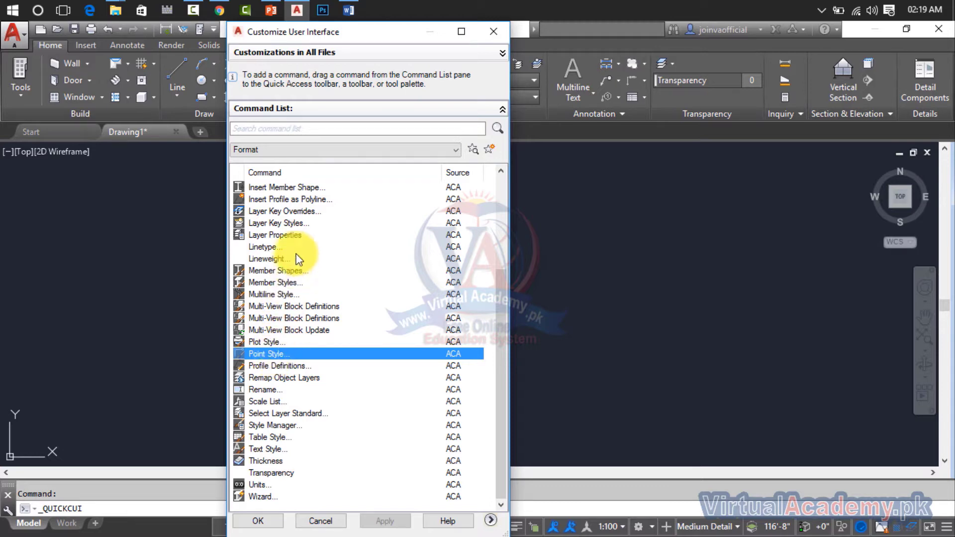
click(275, 251)
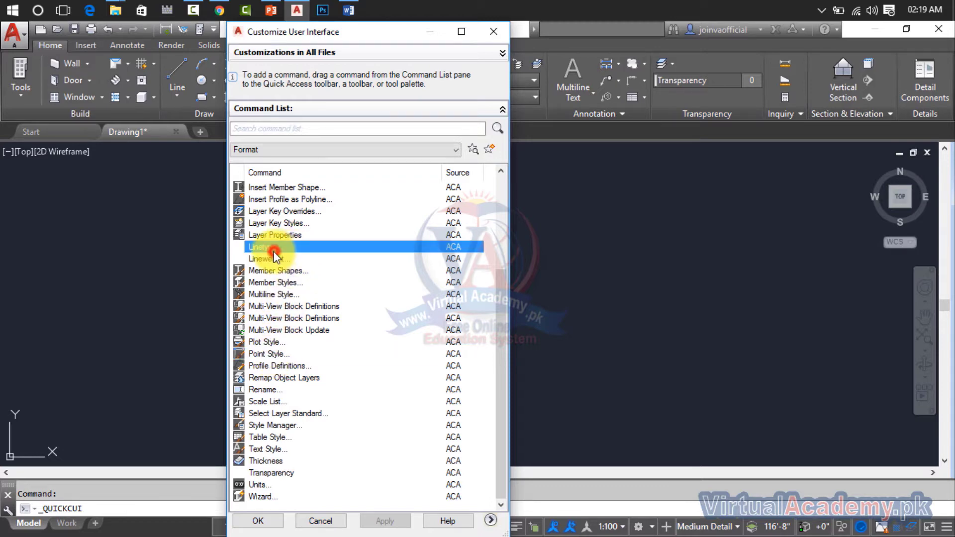
click(305, 258)
scroll(307, 261, up, 1)
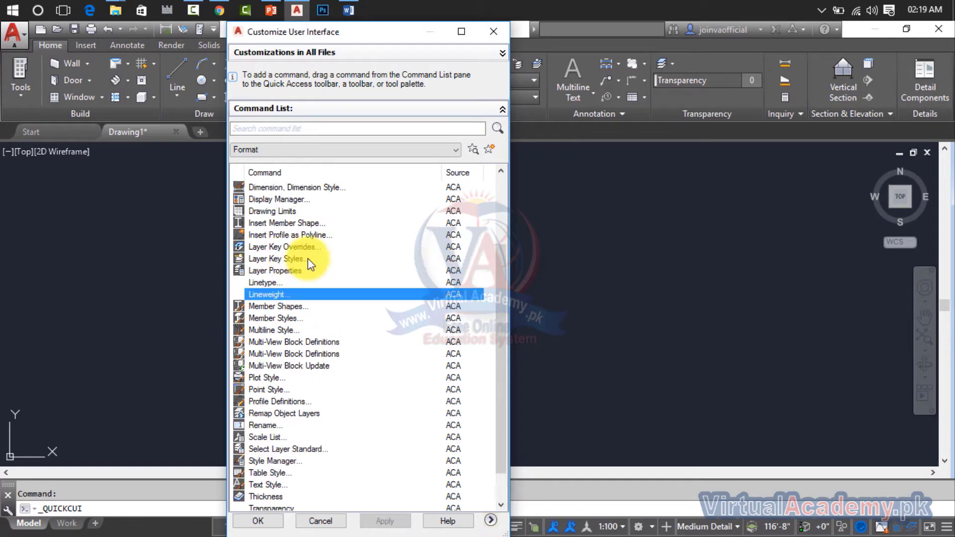
scroll(309, 264, up, 1)
click(264, 199)
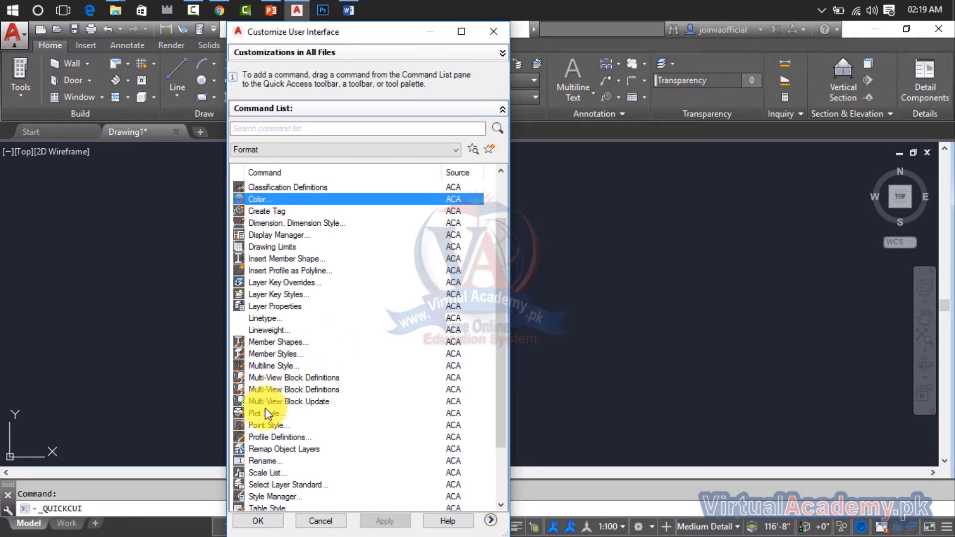
click(258, 366)
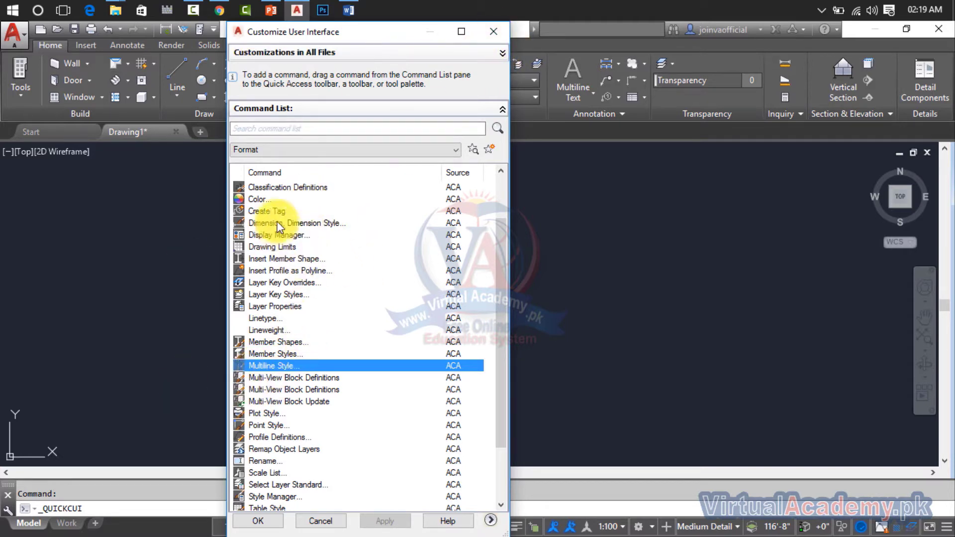
scroll(278, 395, down, 2)
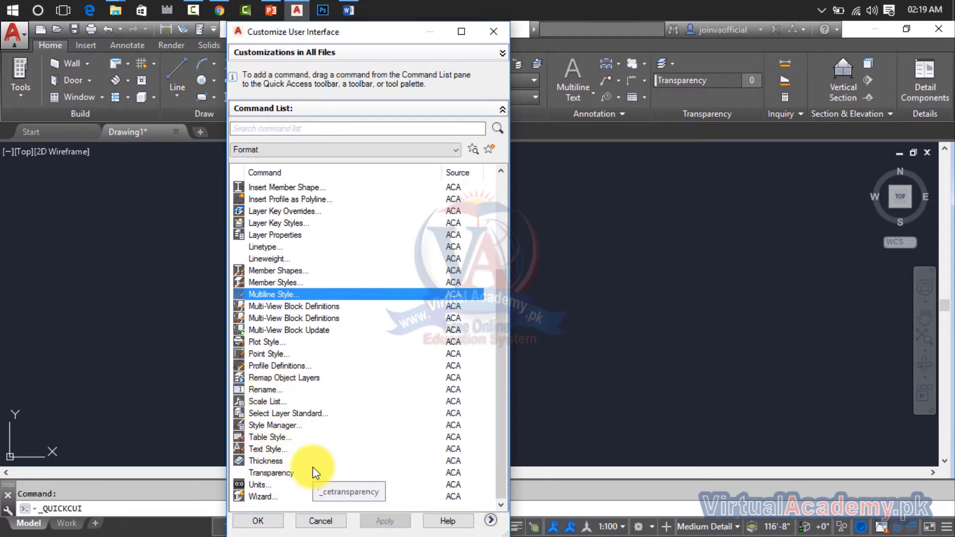
click(282, 449)
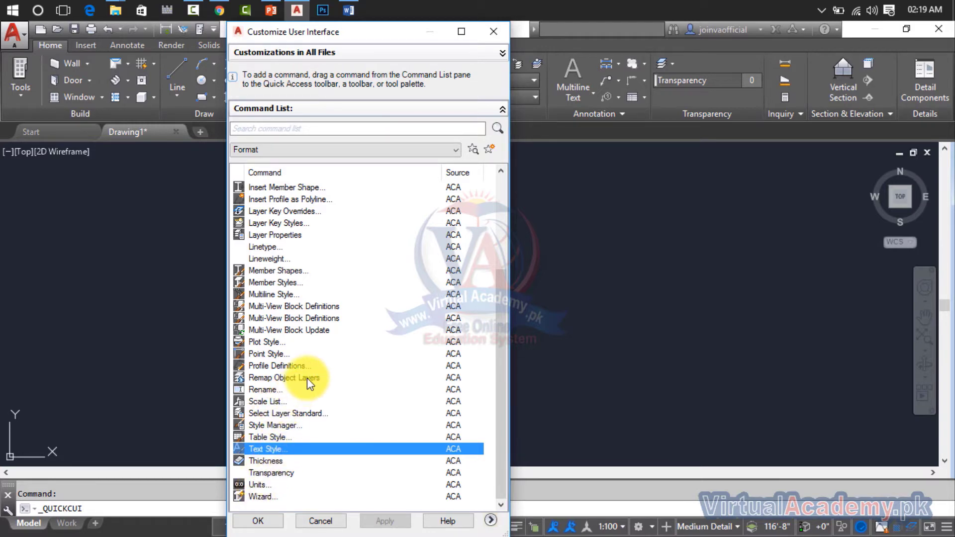
Step: Check Dimension Style and Drawing Limits, then close the Customize User Interface window
scroll(307, 377, up, 1)
scroll(306, 378, up, 2)
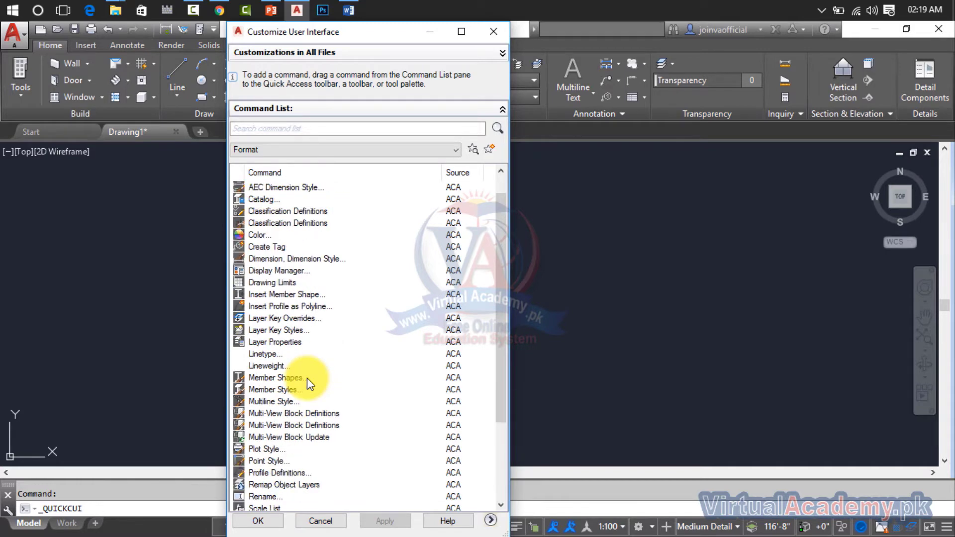
scroll(306, 378, up, 1)
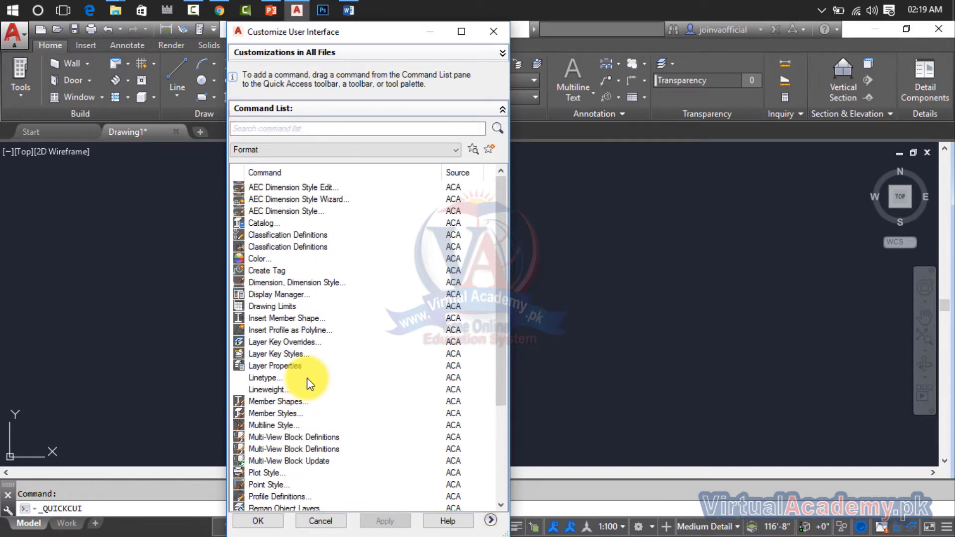
click(254, 282)
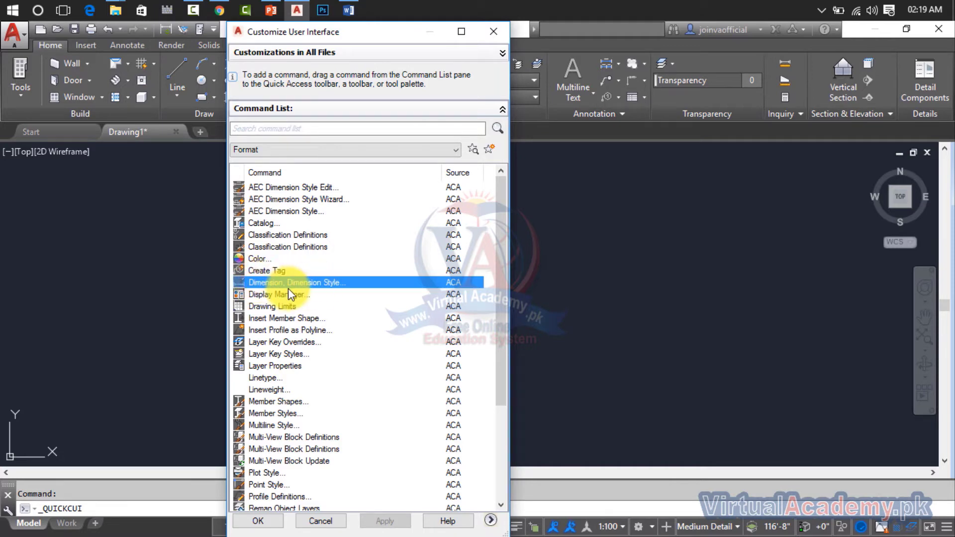
click(284, 306)
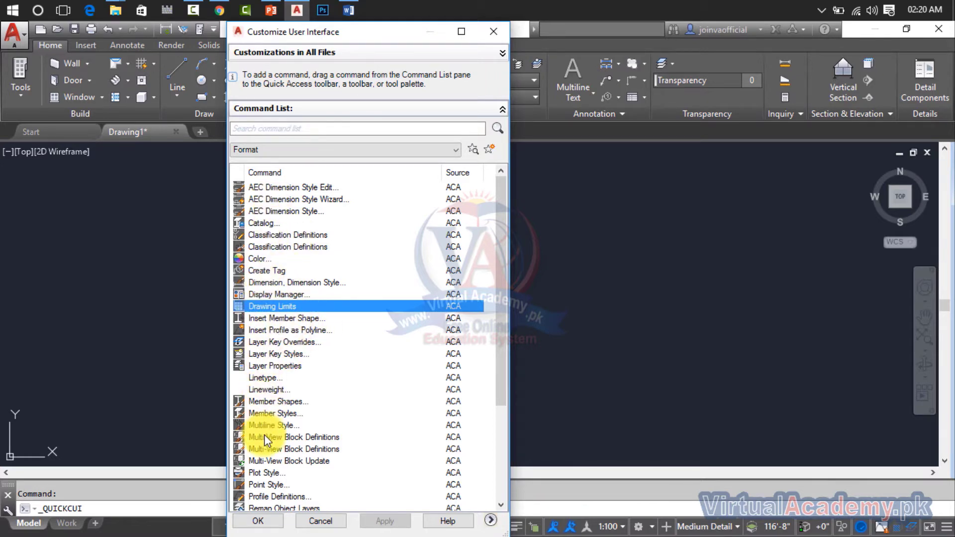
click(493, 30)
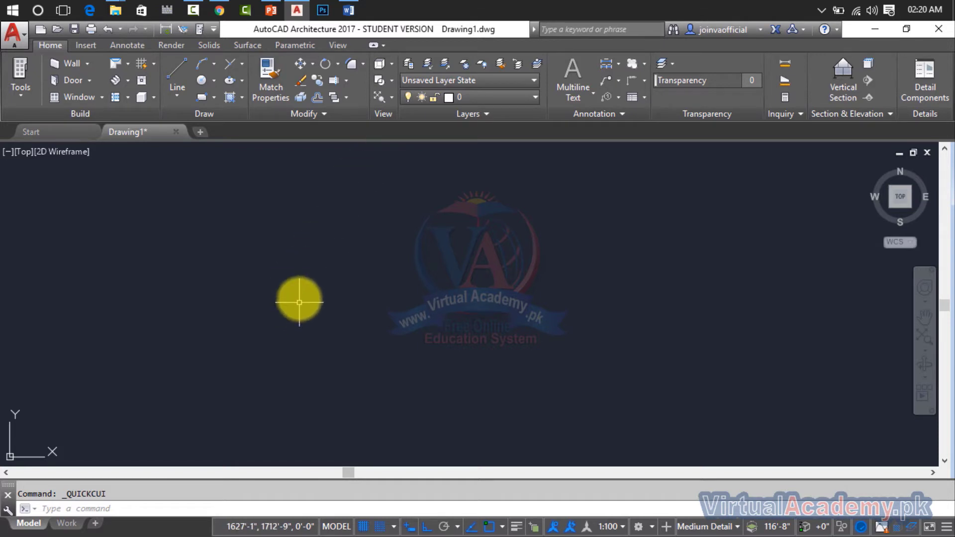
Step: Draw a 100-foot horizontal line left of centre and recentre the view on it
text(l)
key(Return)
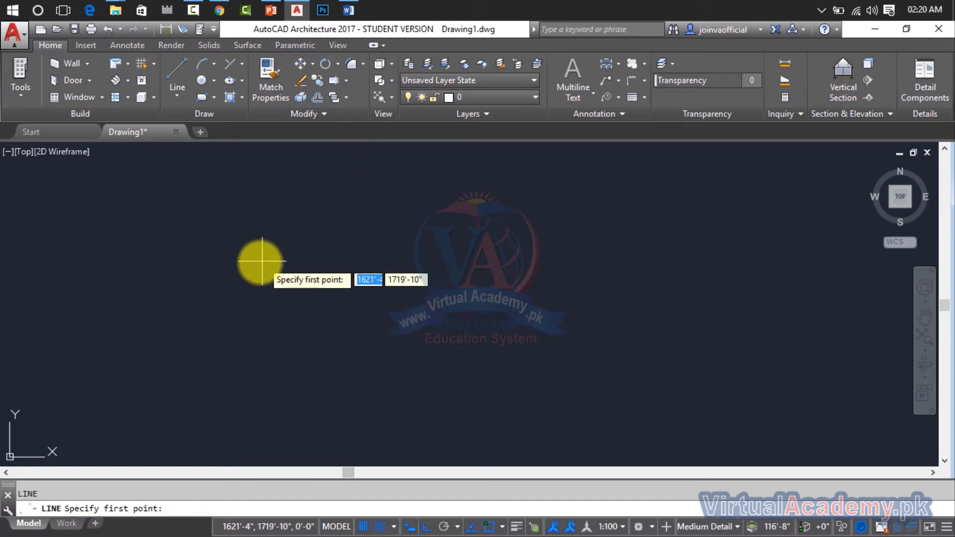
click(258, 262)
text(100')
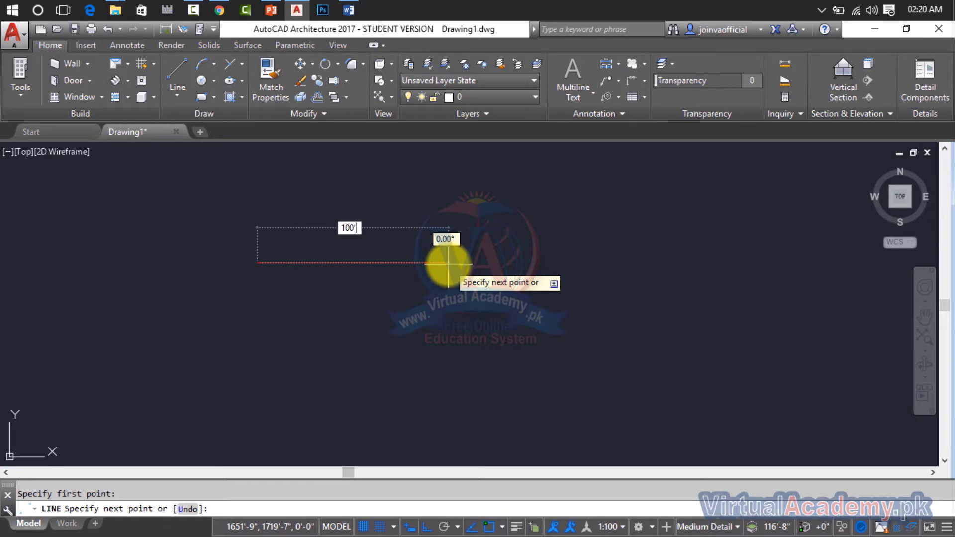
key(Return)
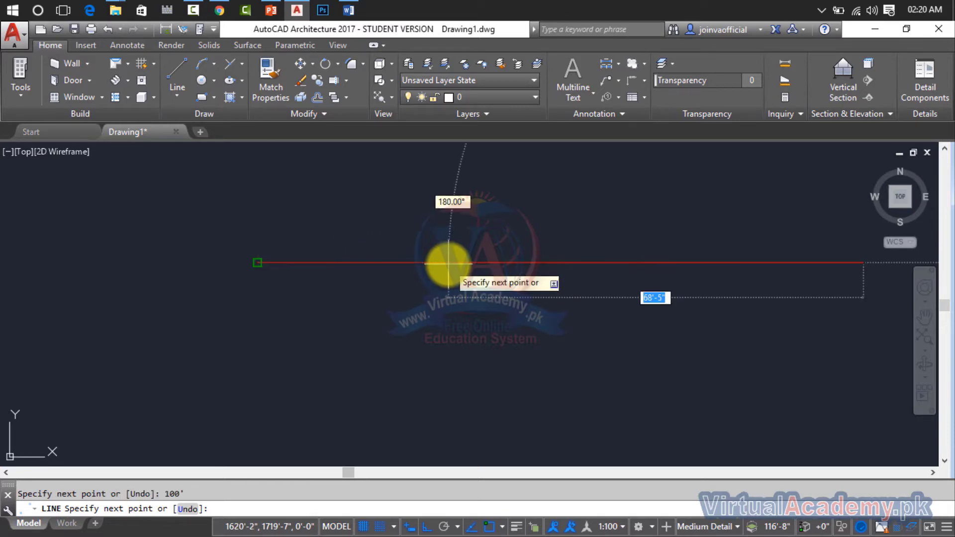
key(Escape)
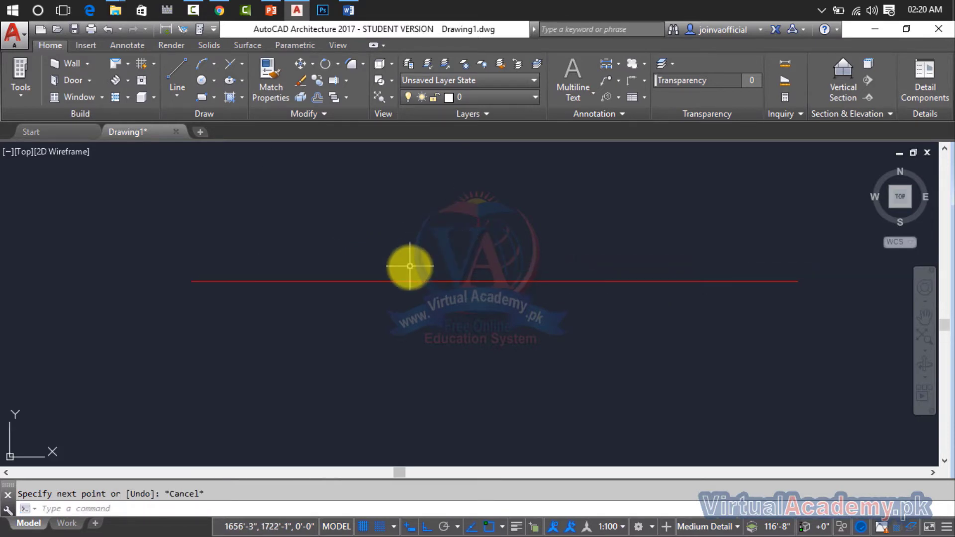
scroll(486, 280, up, 2)
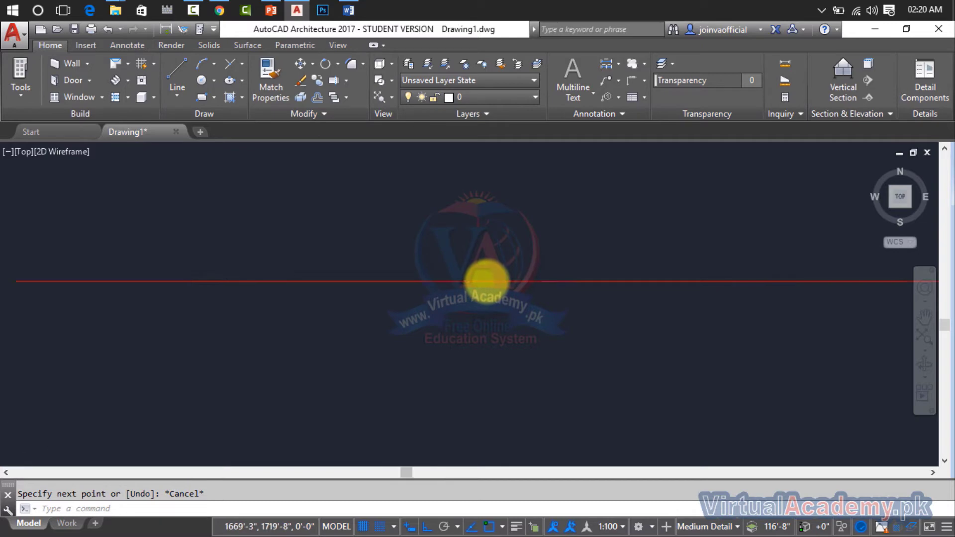
scroll(486, 280, down, 2)
middle_drag(486, 277, 438, 273)
text(c)
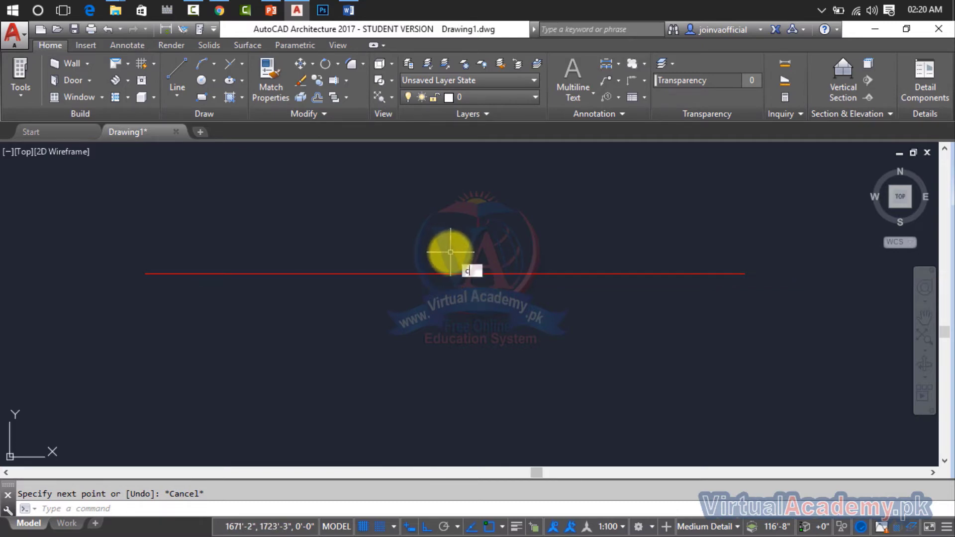
Step: Make index colour 40 (orange) the current drawing colour
text(ol)
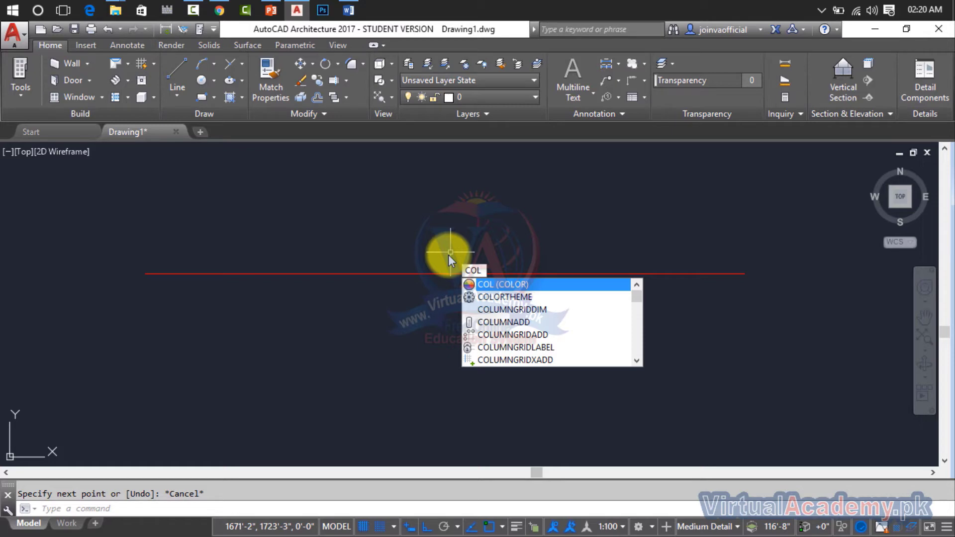
key(Return)
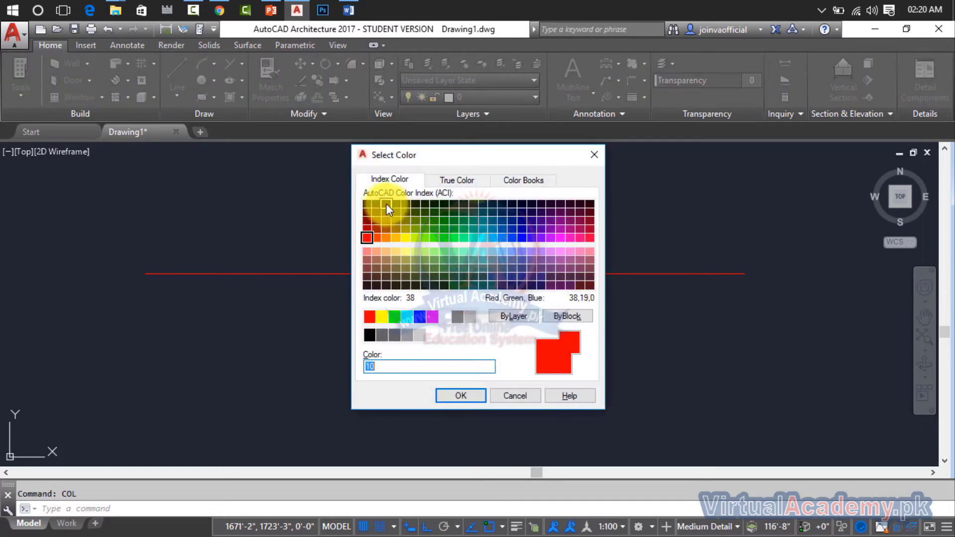
click(399, 240)
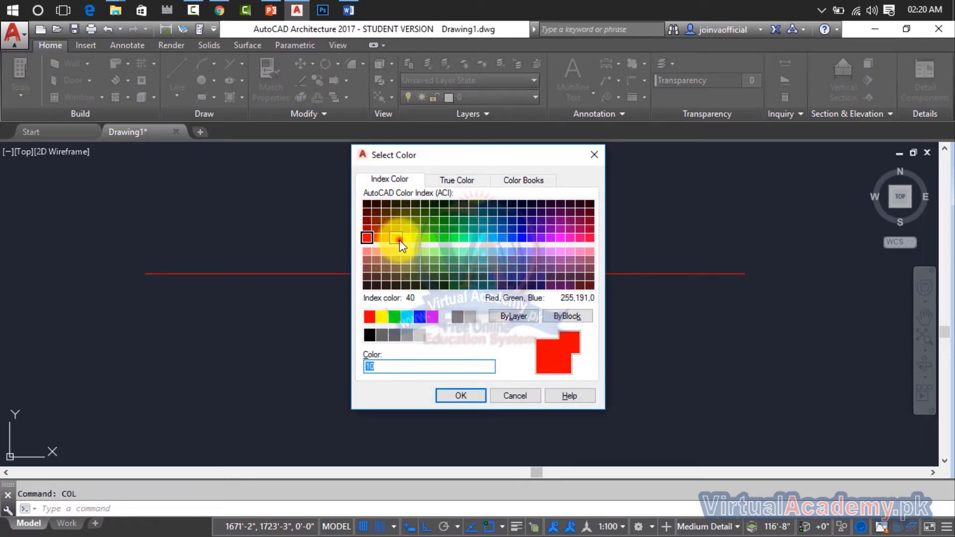
click(478, 398)
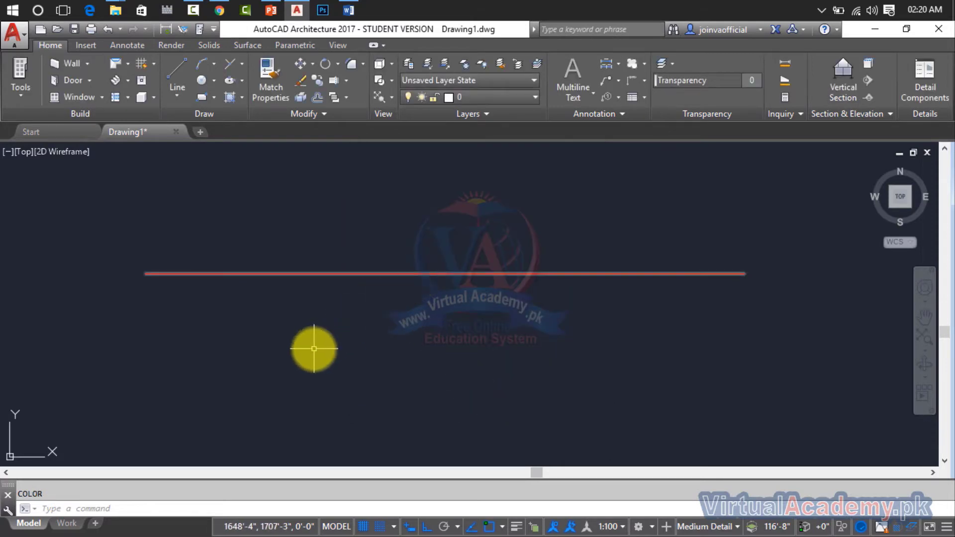
text(L)
Step: Draw an orange horizontal line across the drawing below the red line
key(Return)
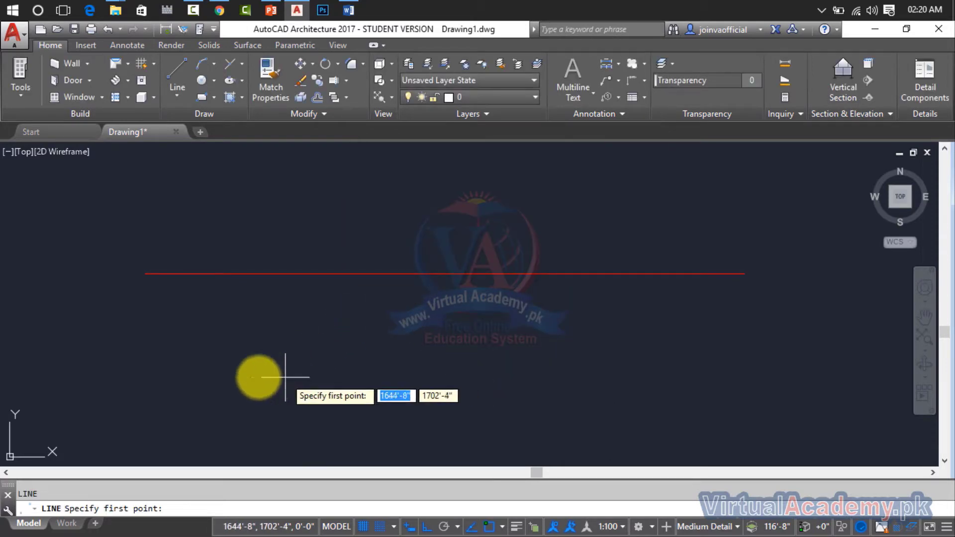
click(123, 352)
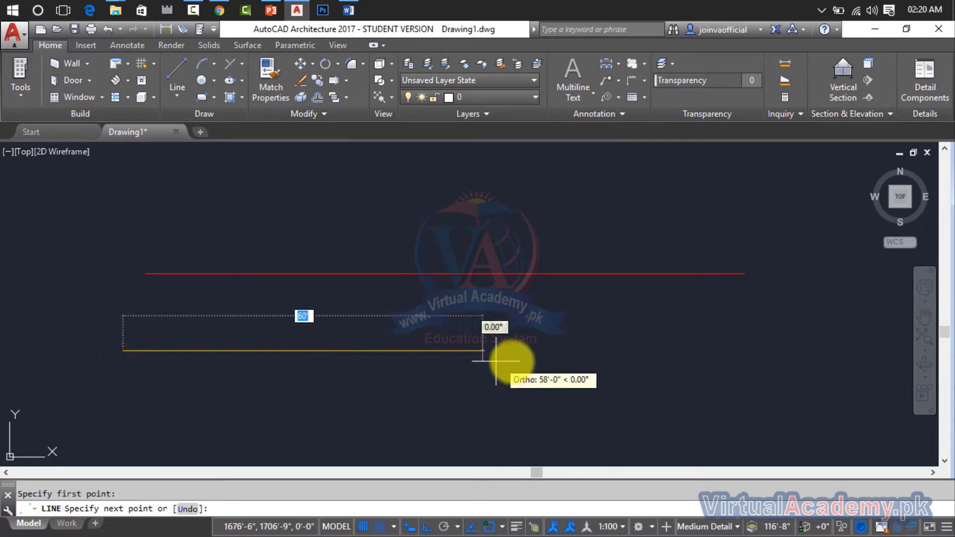
click(720, 354)
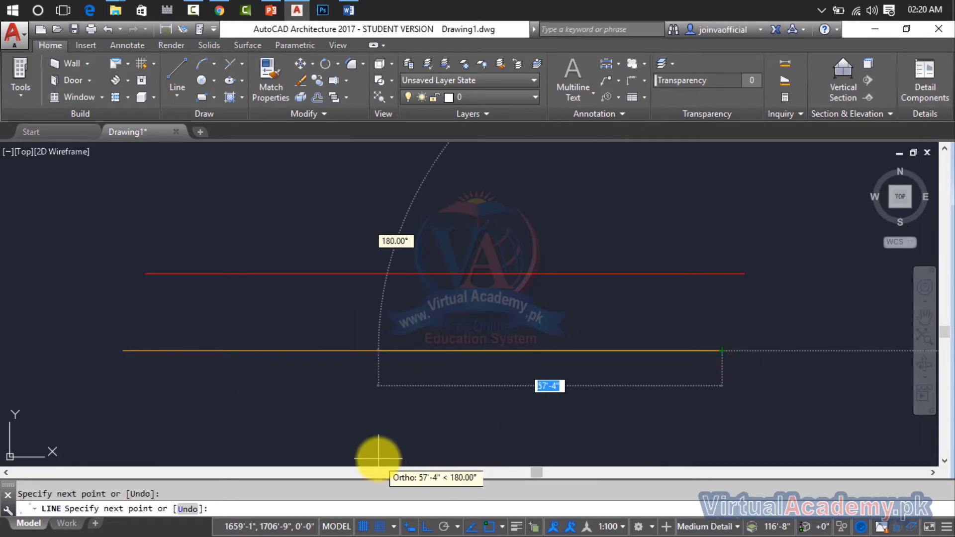
key(Return)
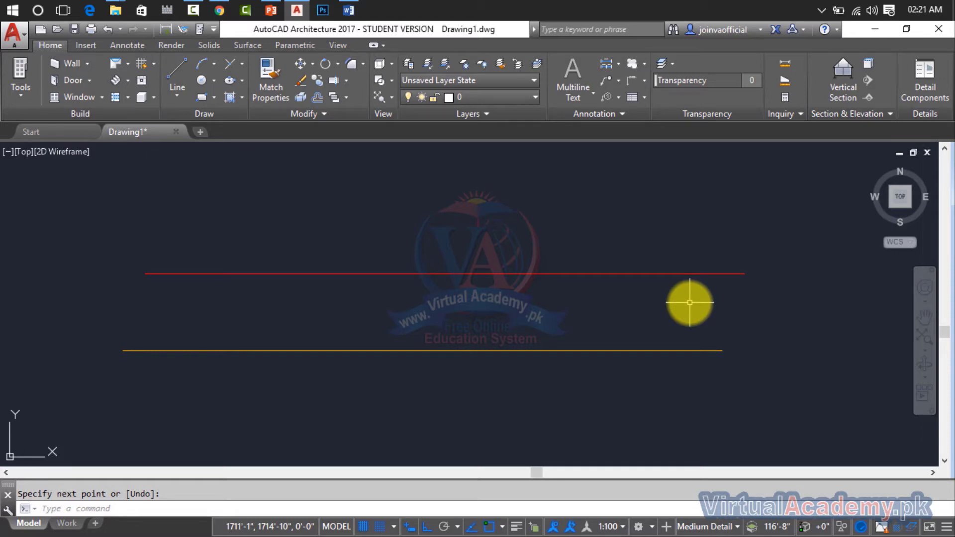
text(COL)
key(Return)
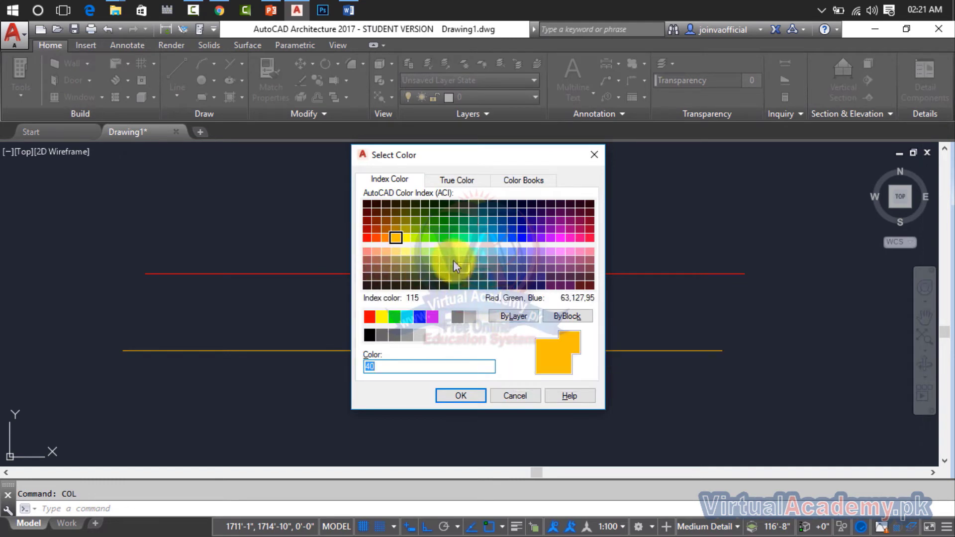
Step: Reset the current drawing colour to ByLayer in Select Color
click(448, 182)
click(512, 180)
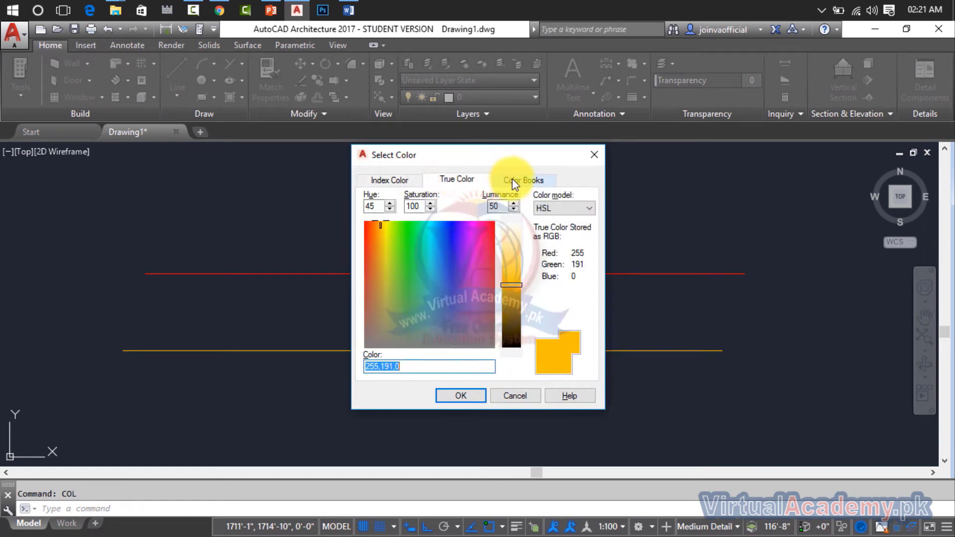
click(401, 184)
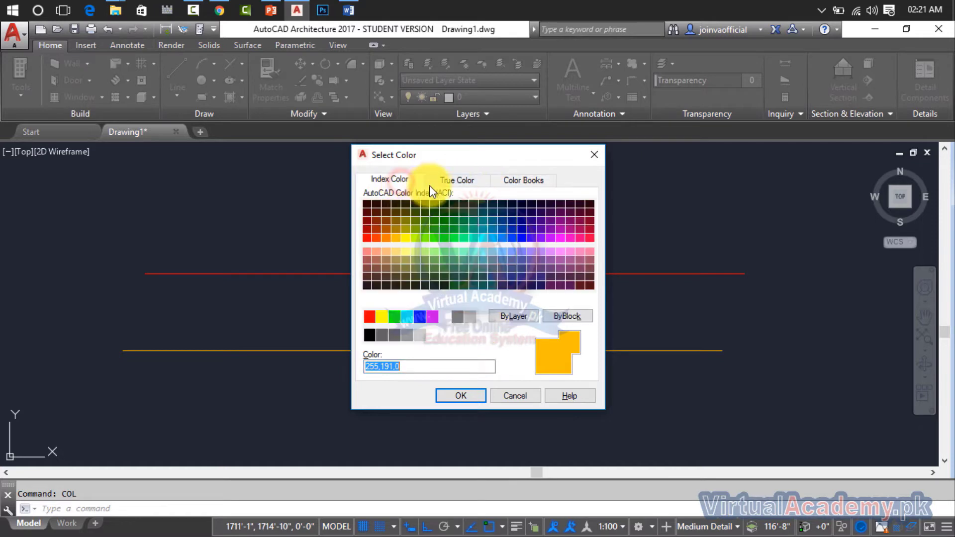
click(514, 318)
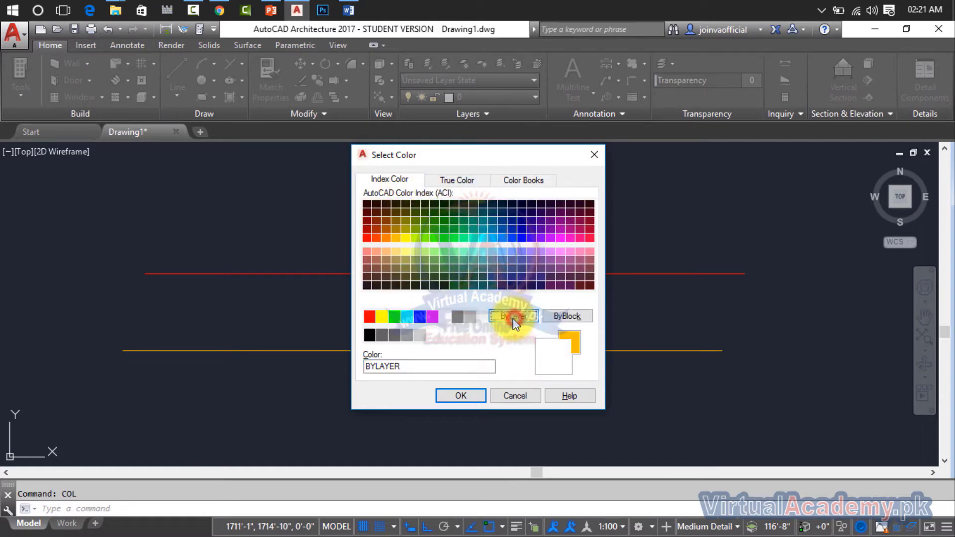
click(469, 395)
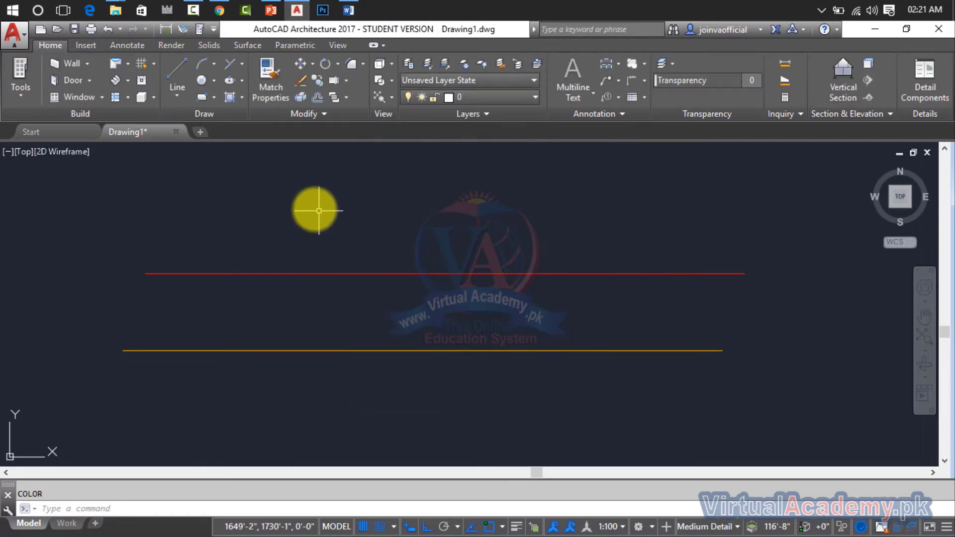
Step: Draw a white horizontal line above the red line
text(l)
key(Return)
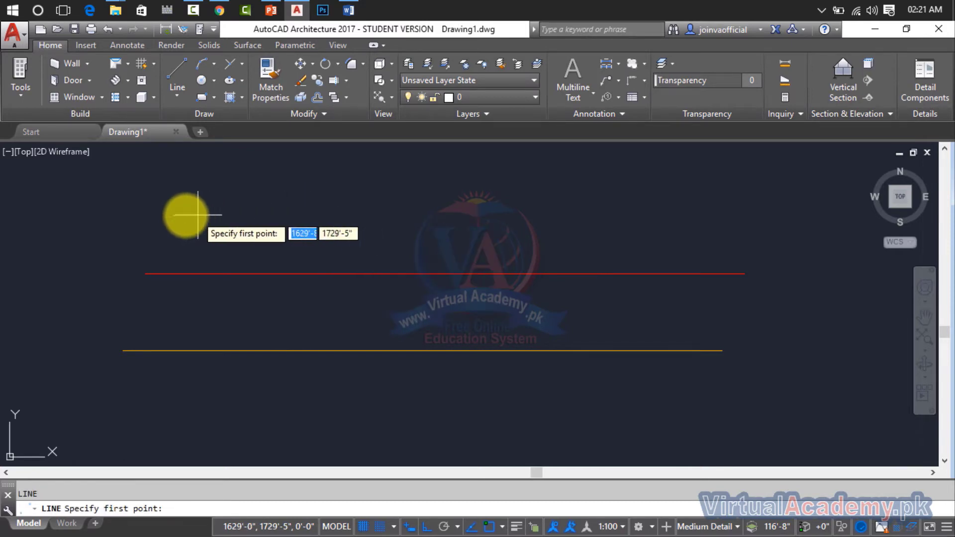
click(180, 214)
click(462, 215)
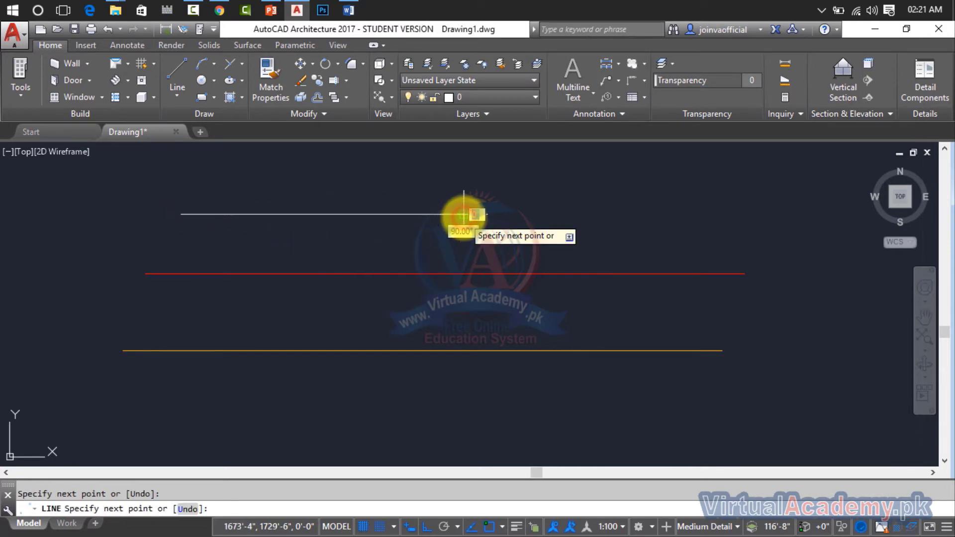
key(Escape)
click(674, 185)
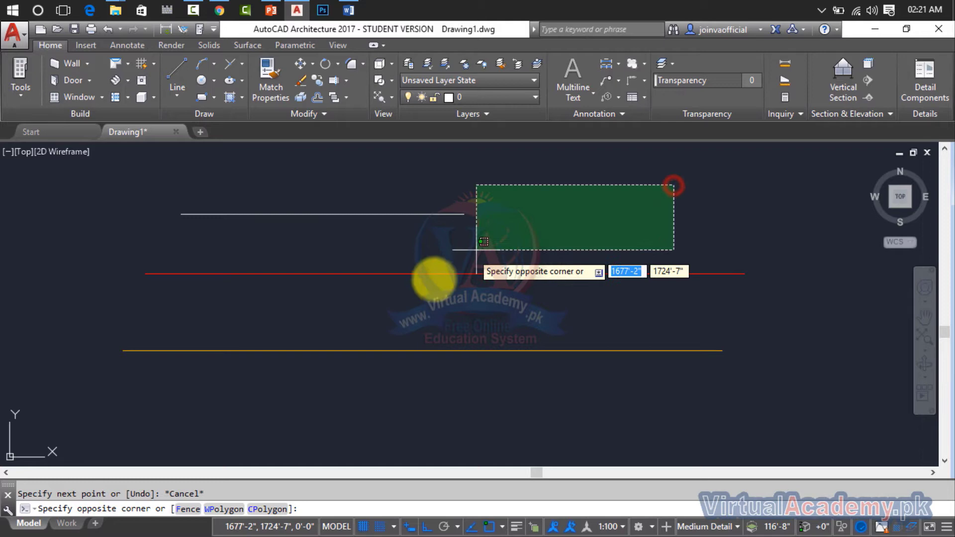
Step: Erase all three lines and draw one new horizontal line near the top
click(377, 361)
key(Delete)
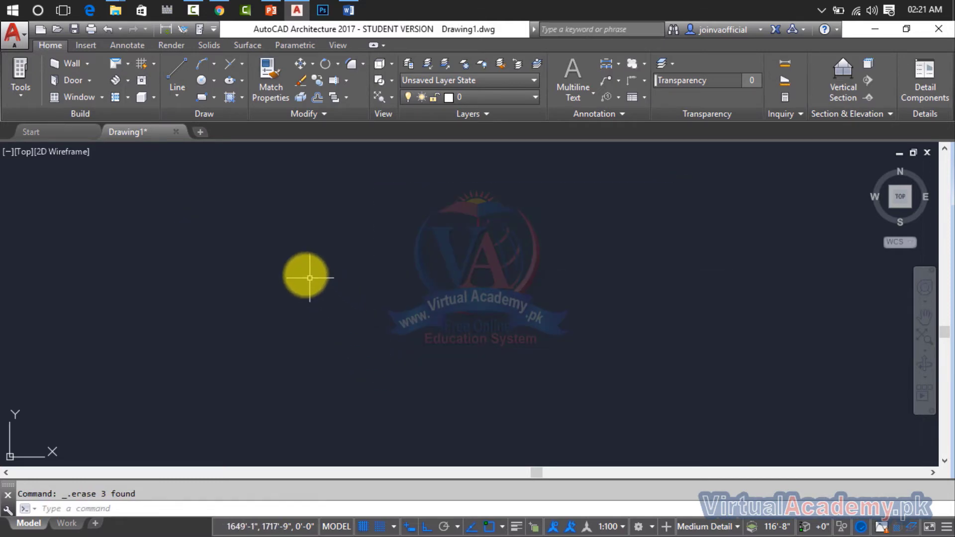
text(l)
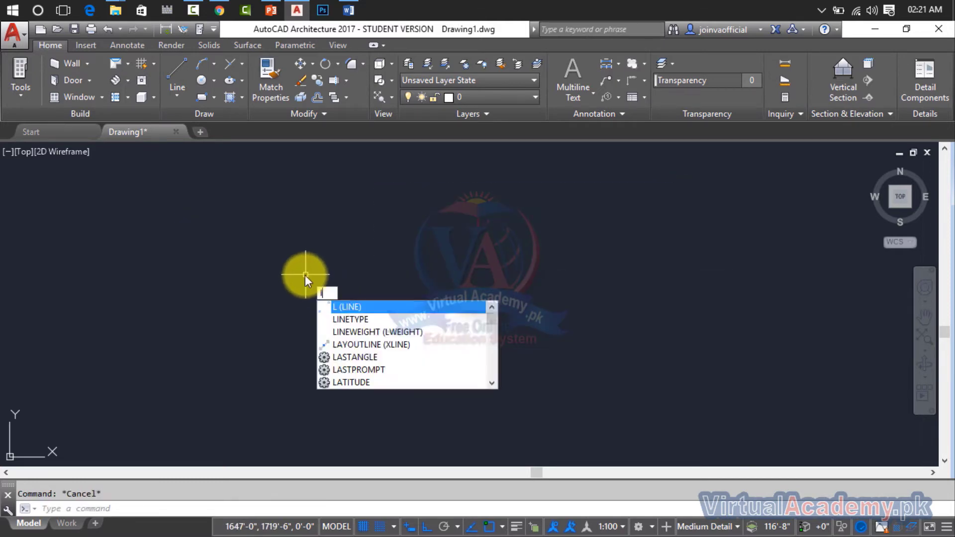
key(Return)
click(230, 213)
click(535, 219)
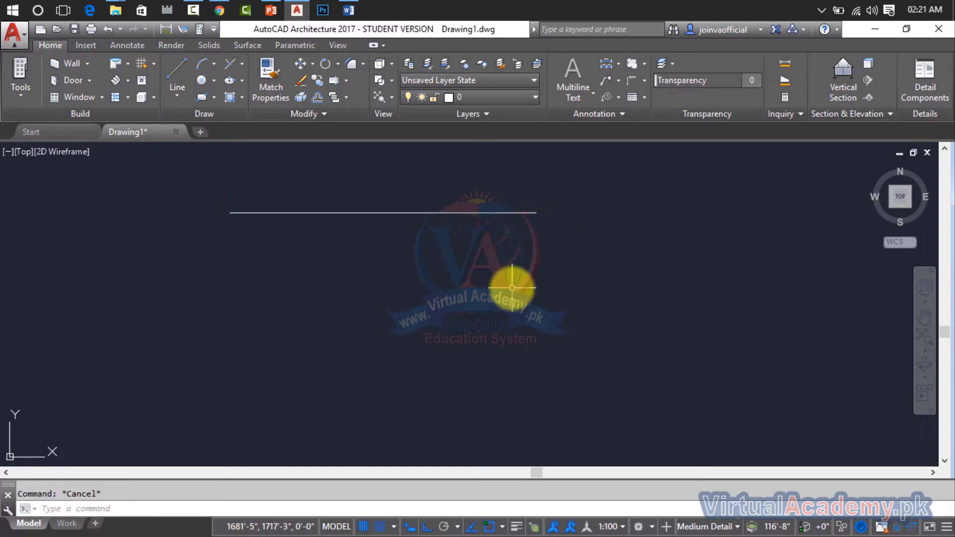
text(lw)
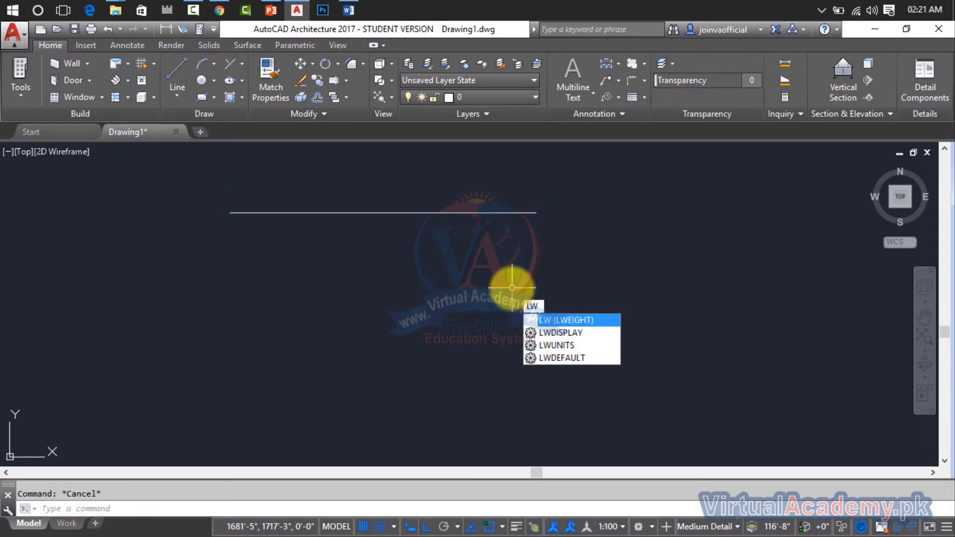
Step: Set the current lineweight to 0.70 mm in Lineweight Settings
key(Return)
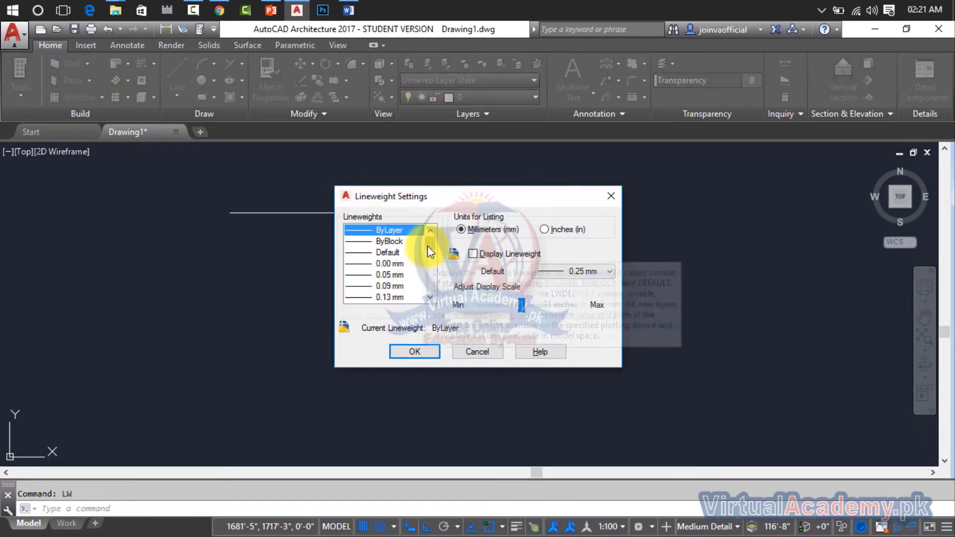
drag(429, 246, 428, 273)
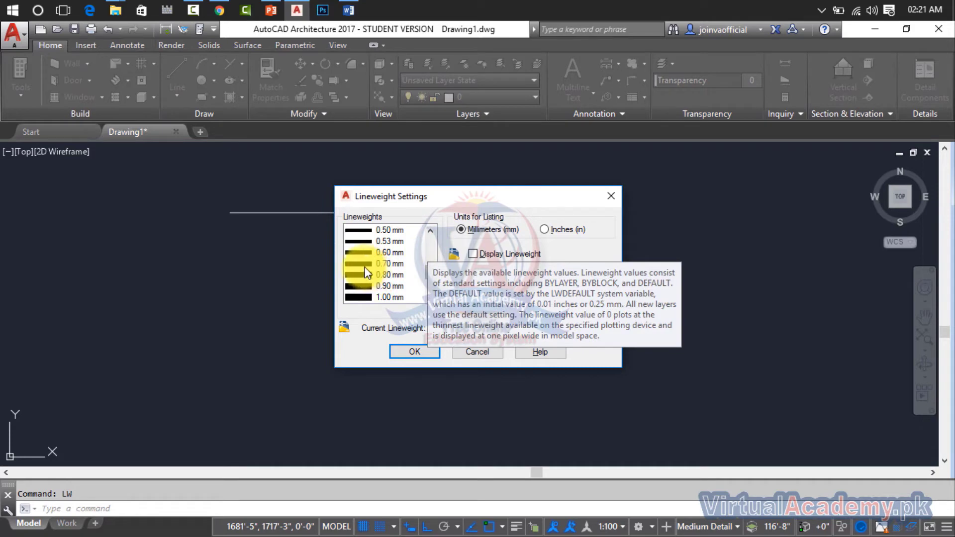
click(368, 264)
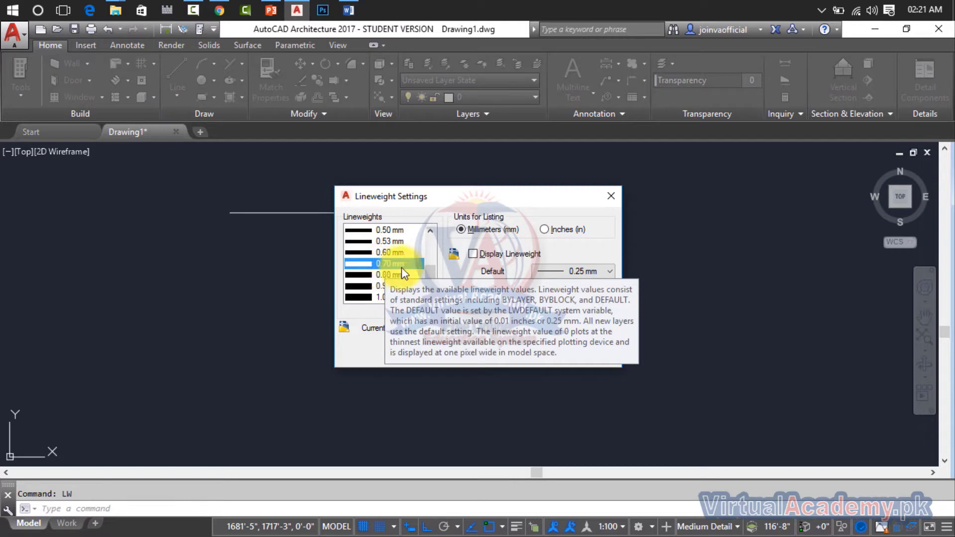
click(431, 354)
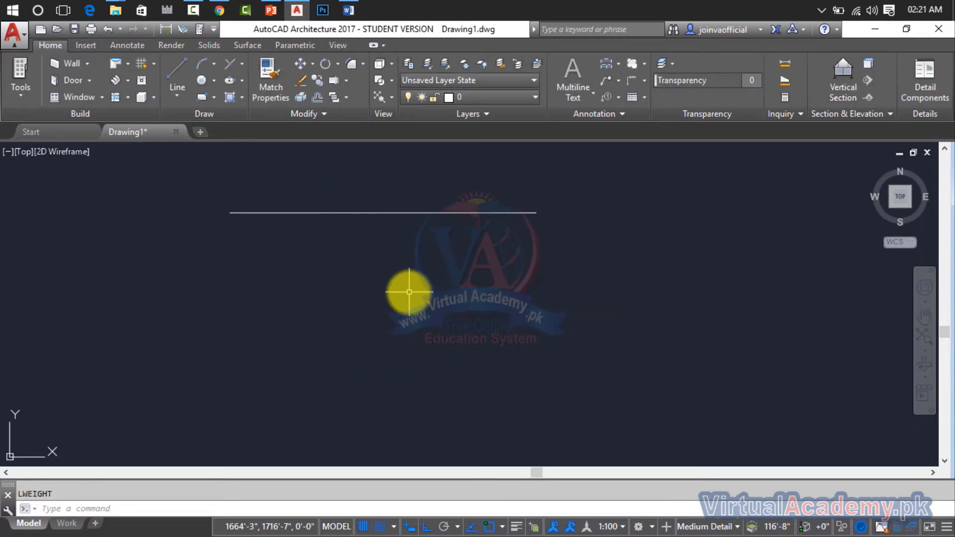
Step: Draw a second horizontal line below the first one
key(Return)
click(244, 299)
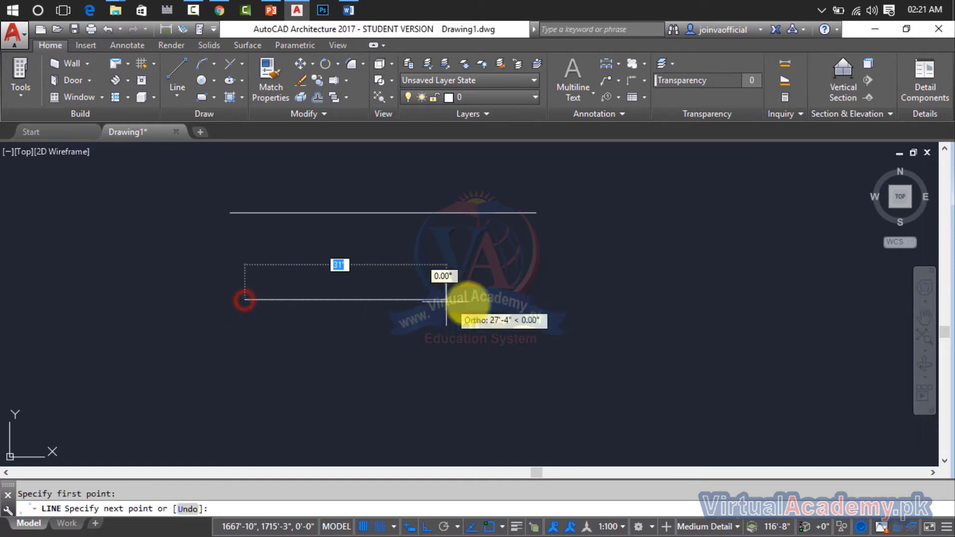
click(536, 305)
key(Return)
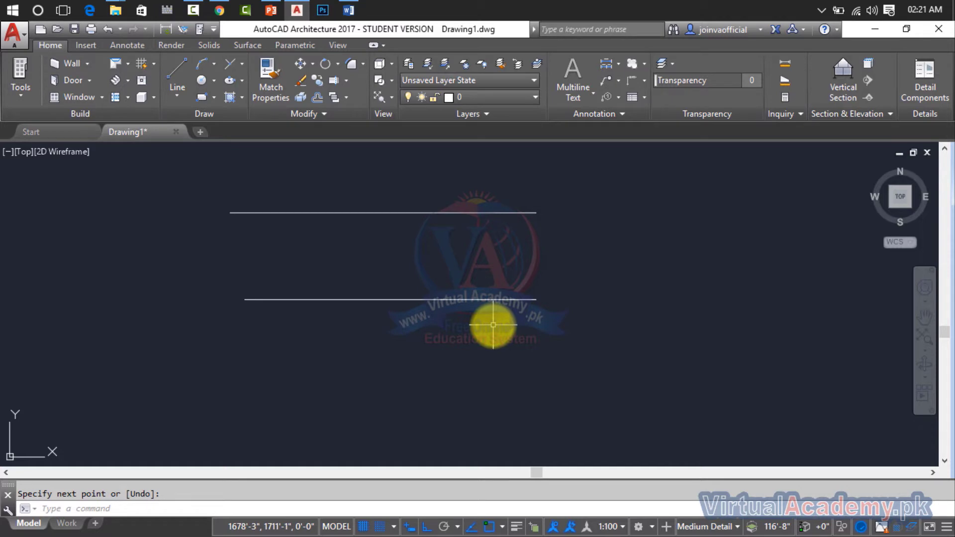
Step: Turn on Display Lineweight so the 0.70 mm line appears thick
text(LW)
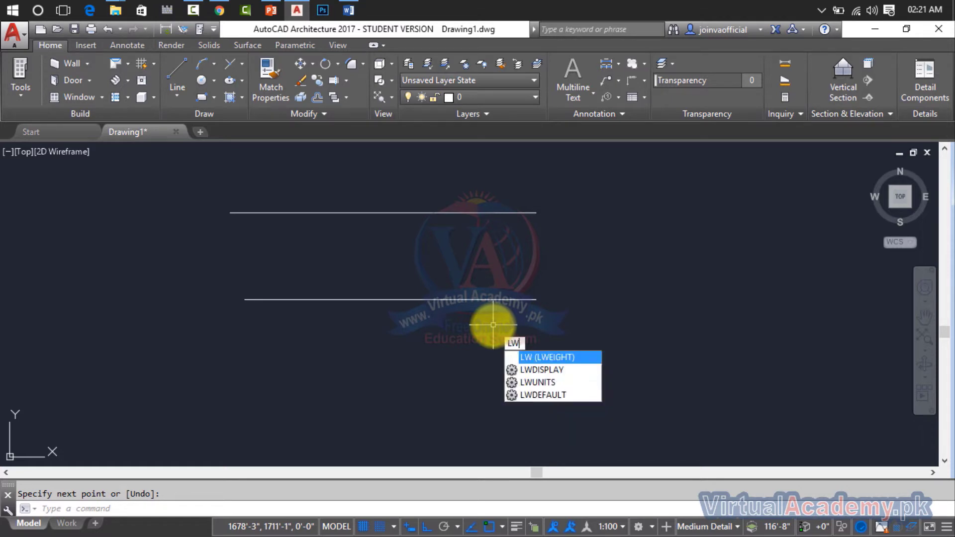
key(Return)
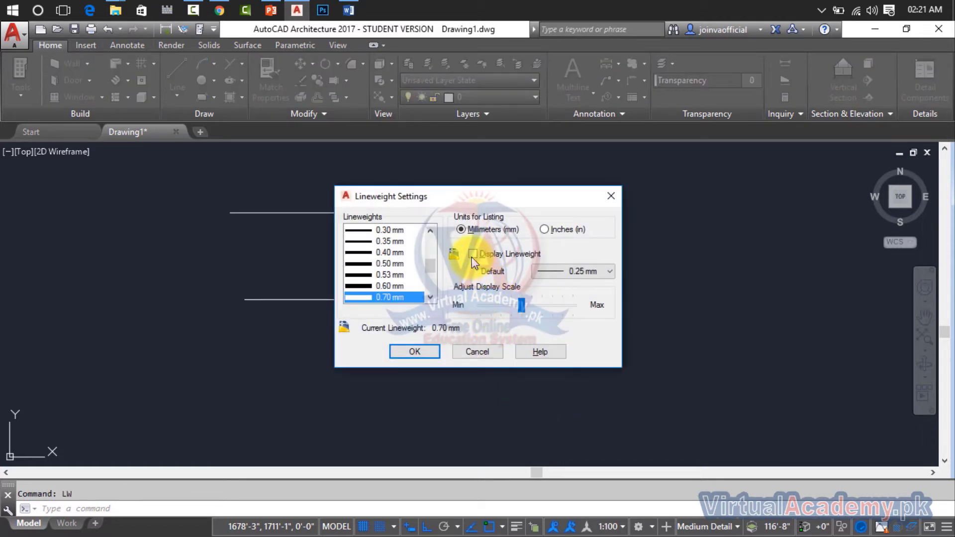
click(503, 255)
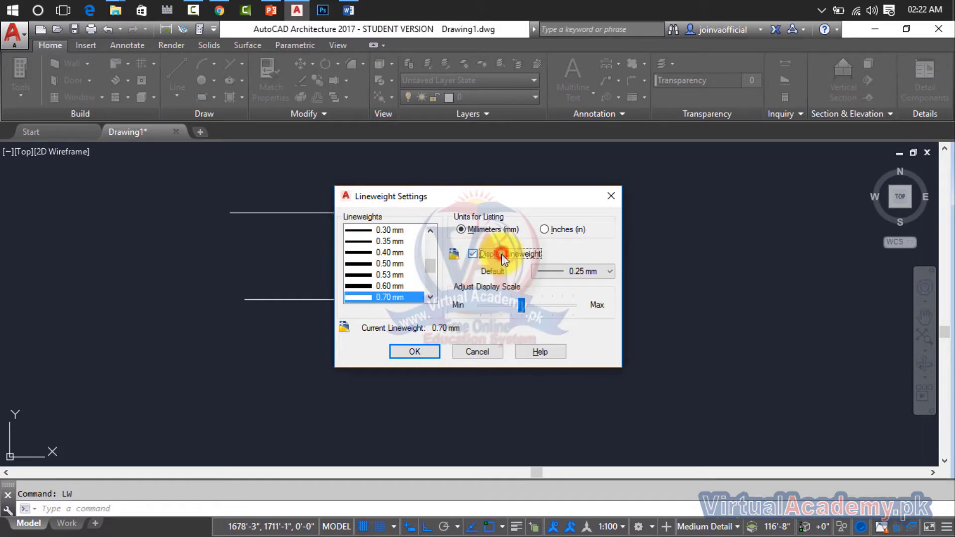
click(430, 353)
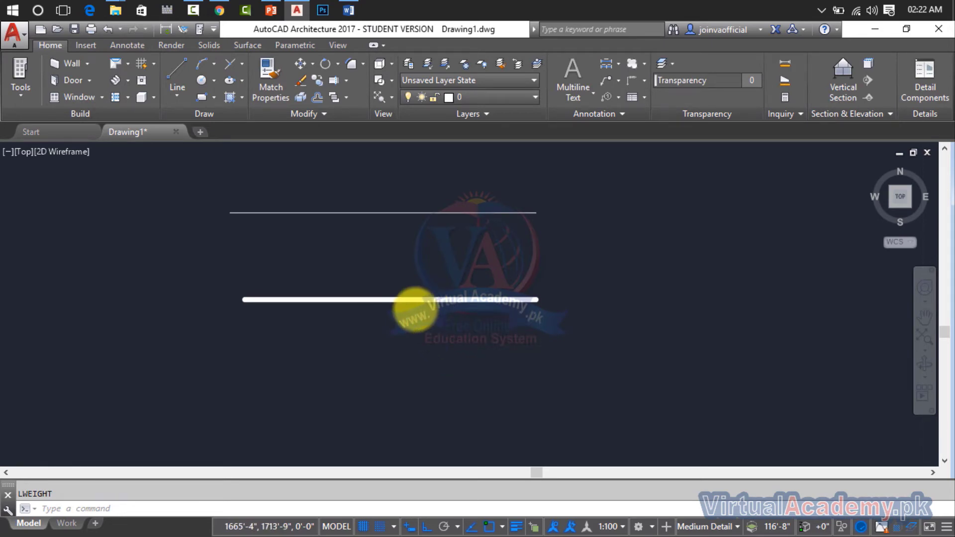
Step: Select the lines and switch the current lineweight back to ByLayer
scroll(416, 308, up, 2)
scroll(415, 308, down, 2)
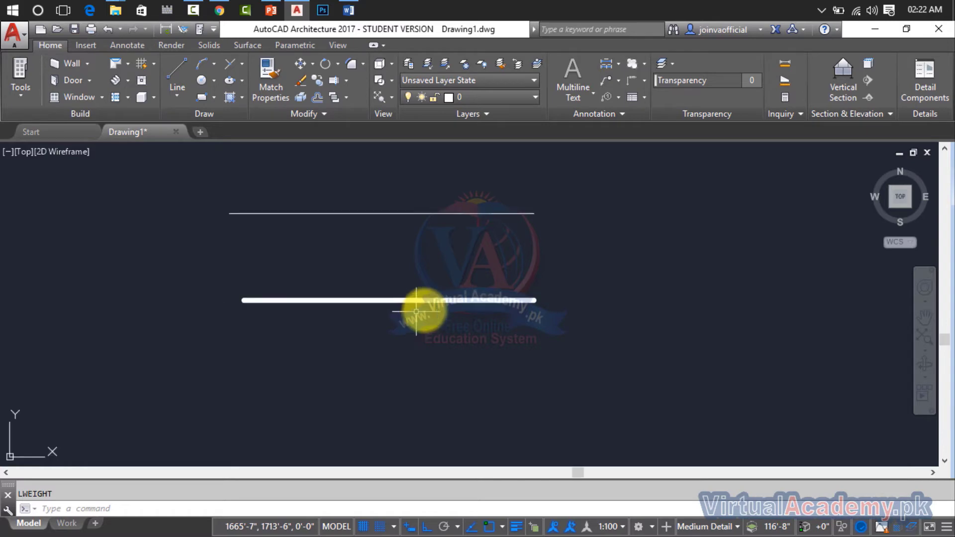
click(613, 196)
click(549, 226)
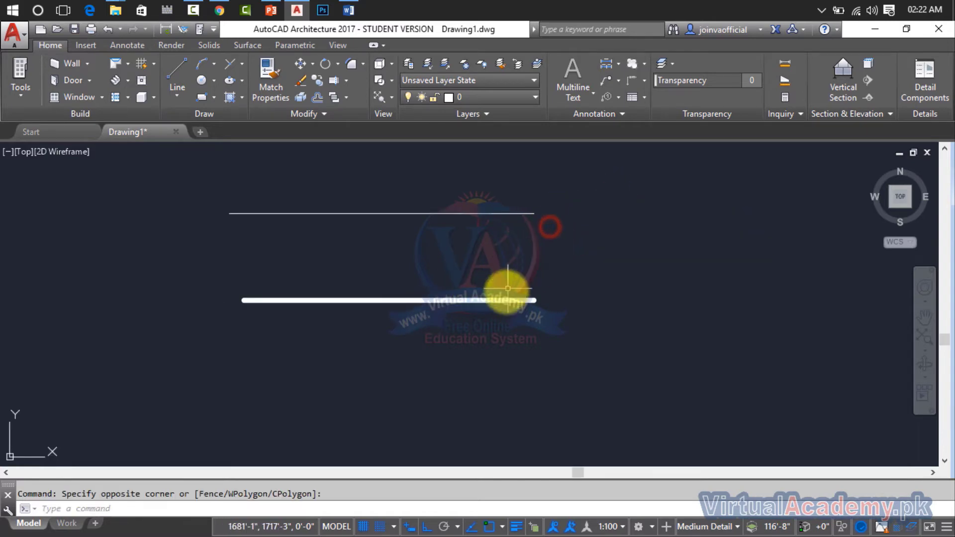
text(L)
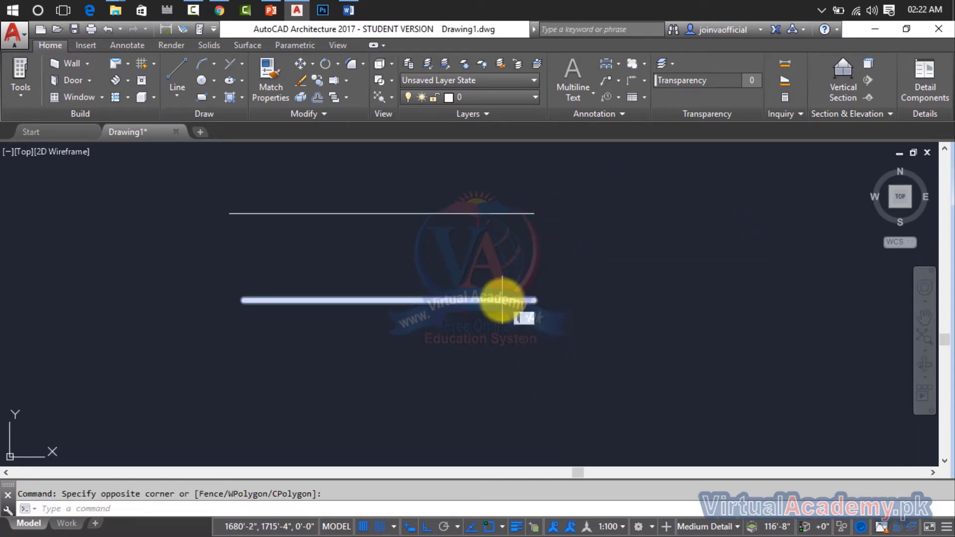
text(W)
key(Return)
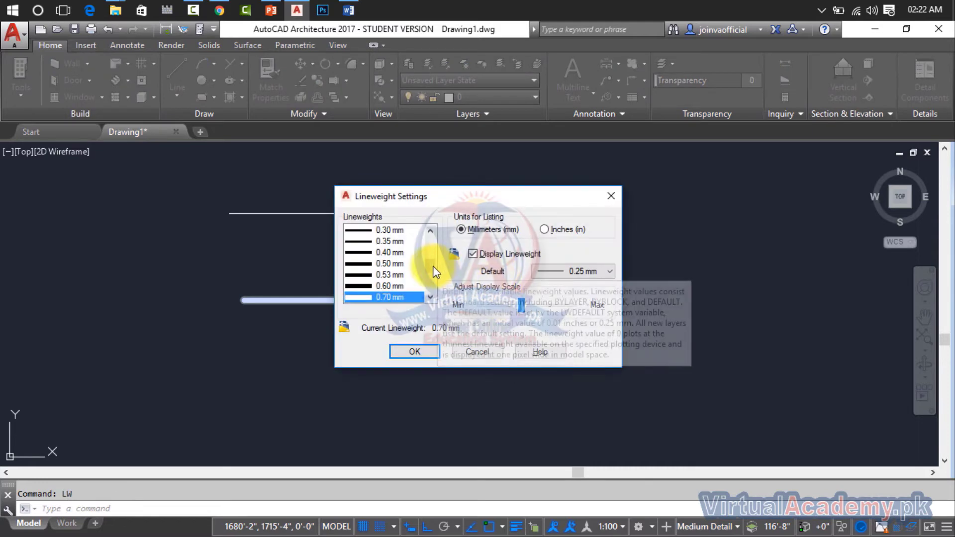
scroll(432, 254, up, 4)
click(407, 229)
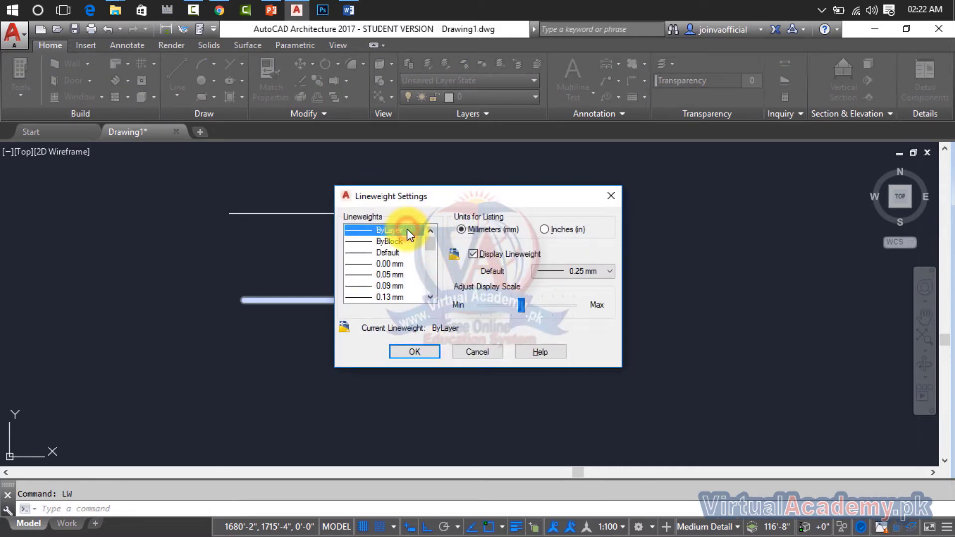
click(476, 351)
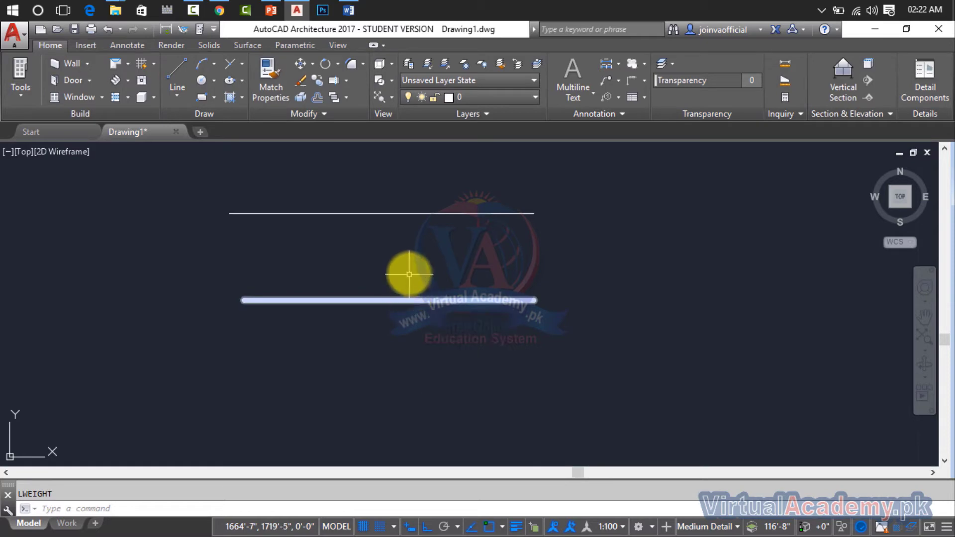
Step: Load the TRACKS linetype from acadiso.lin into the Linetype Manager
text(L)
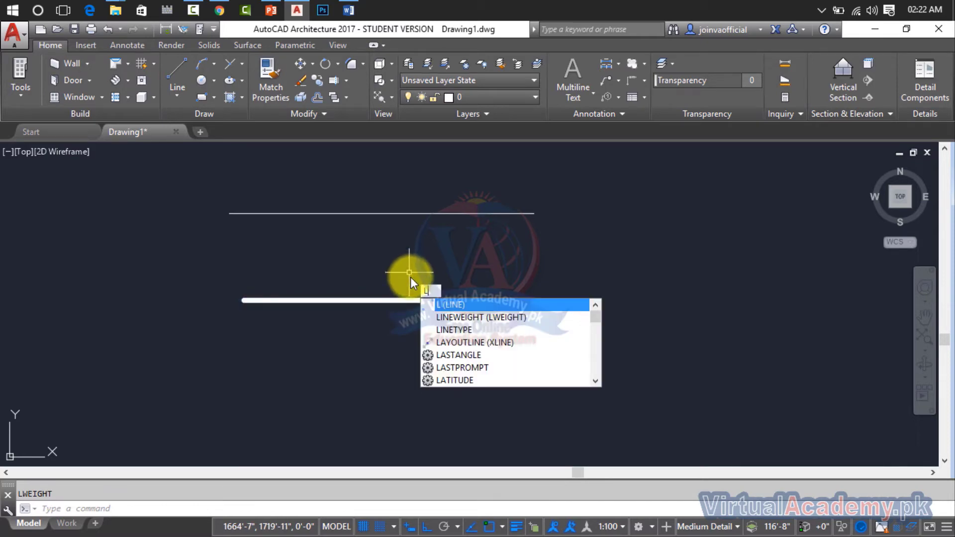
click(462, 330)
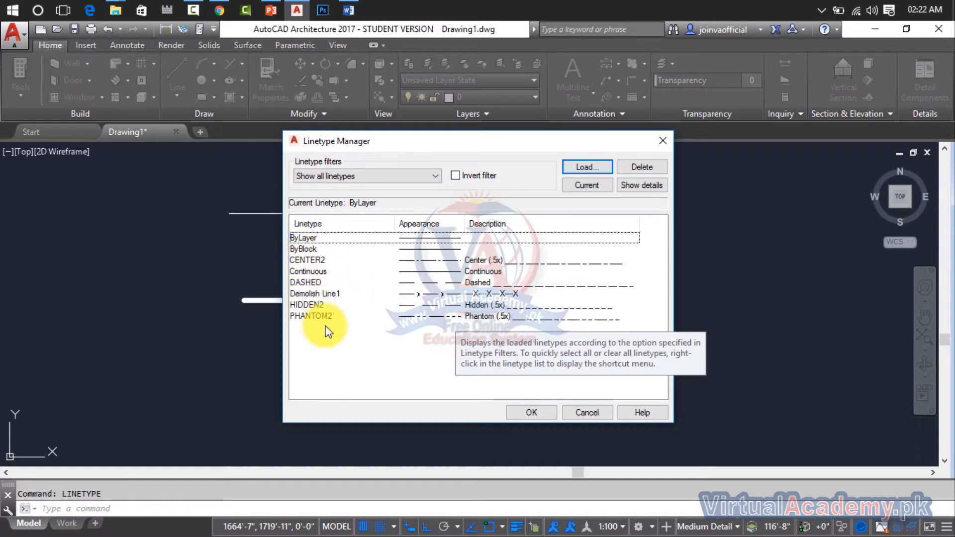
click(588, 169)
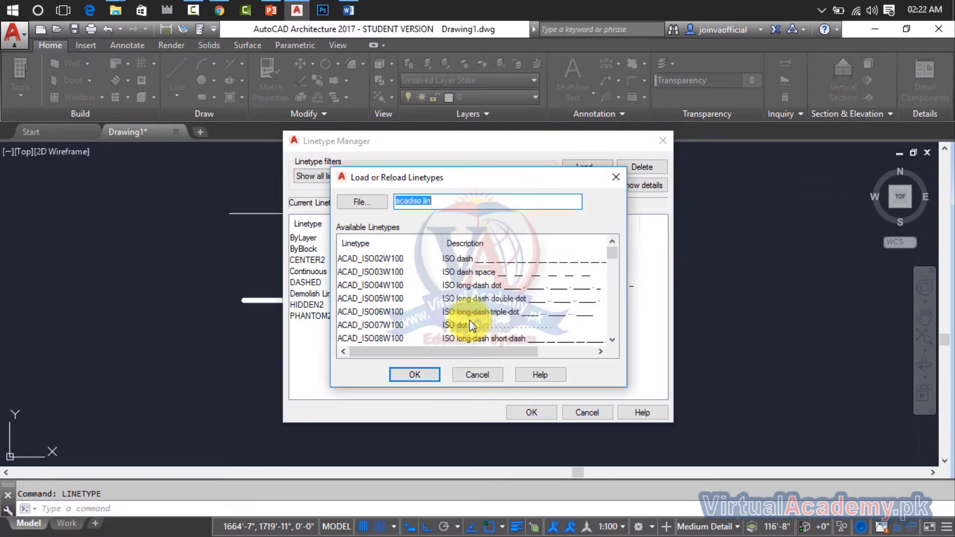
scroll(472, 326, down, 2)
scroll(471, 326, down, 4)
scroll(471, 326, down, 5)
scroll(471, 325, down, 2)
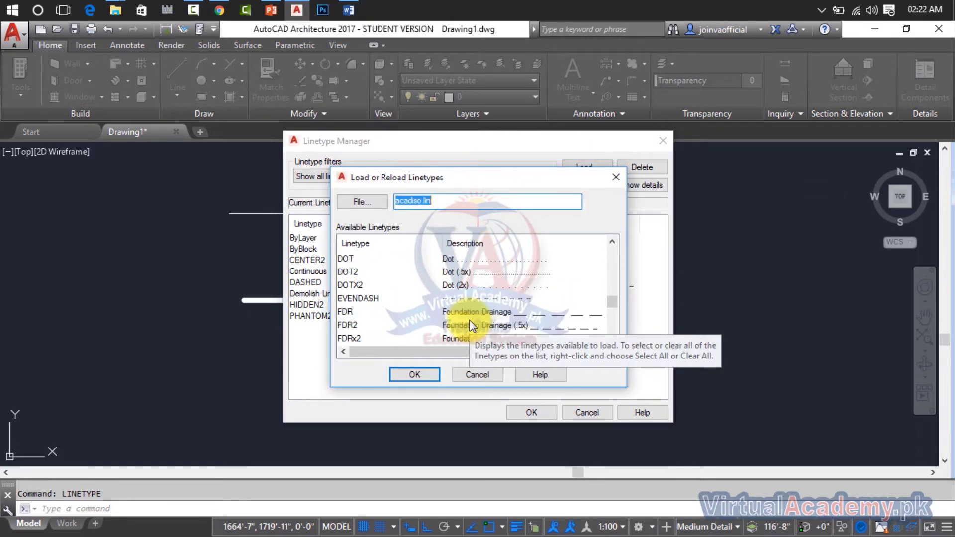
scroll(471, 325, down, 5)
scroll(472, 325, down, 6)
scroll(471, 326, down, 1)
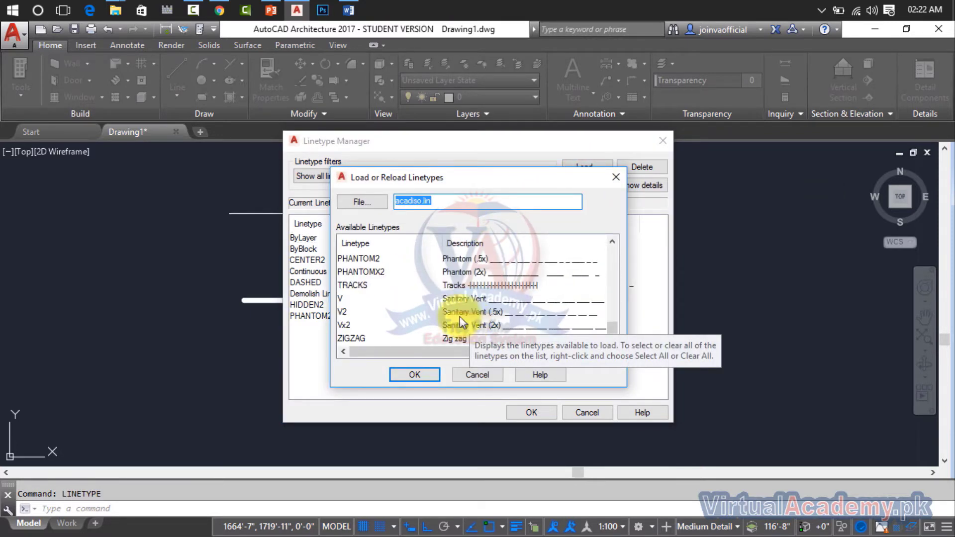
click(460, 287)
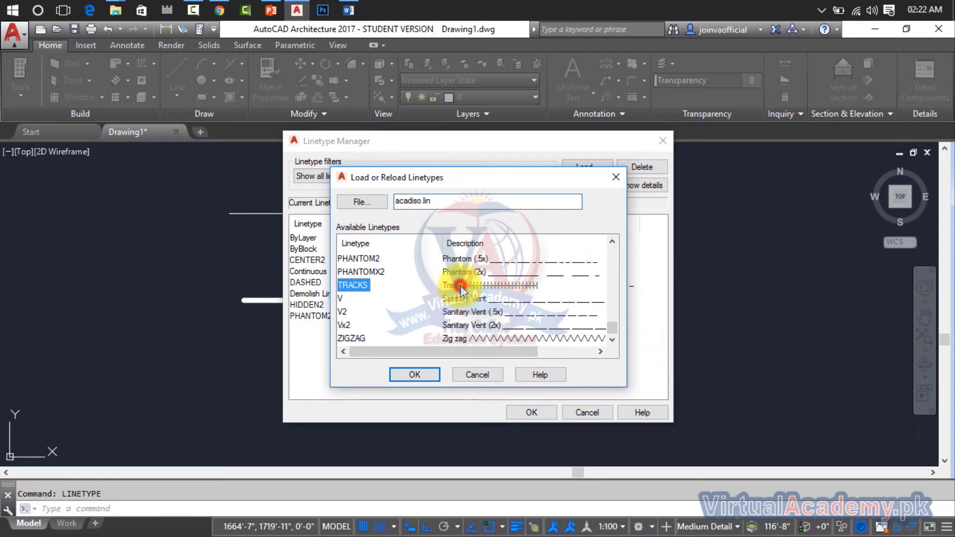
click(426, 376)
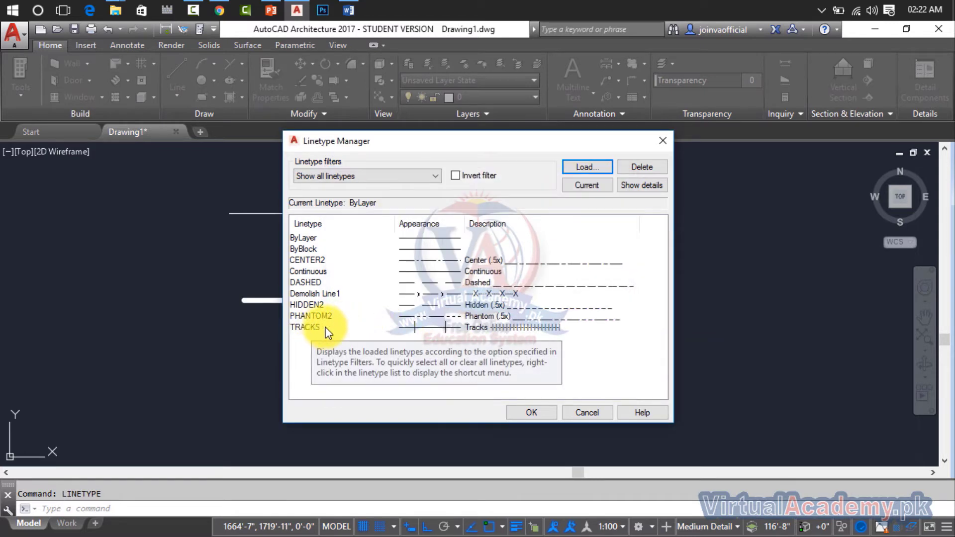
Step: Load the ZIGZAG linetype from the Available Linetypes list, alongside the loaded TRACKS
click(343, 328)
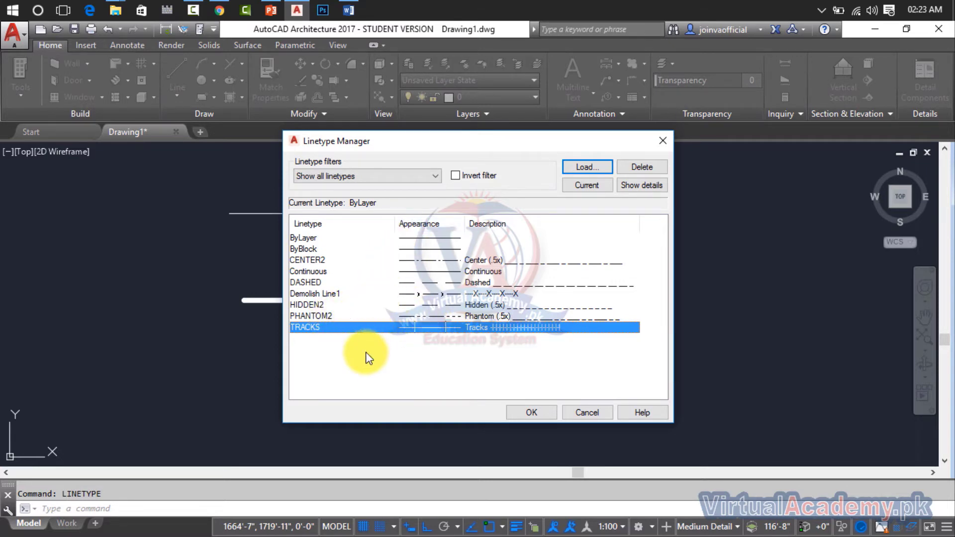
click(571, 166)
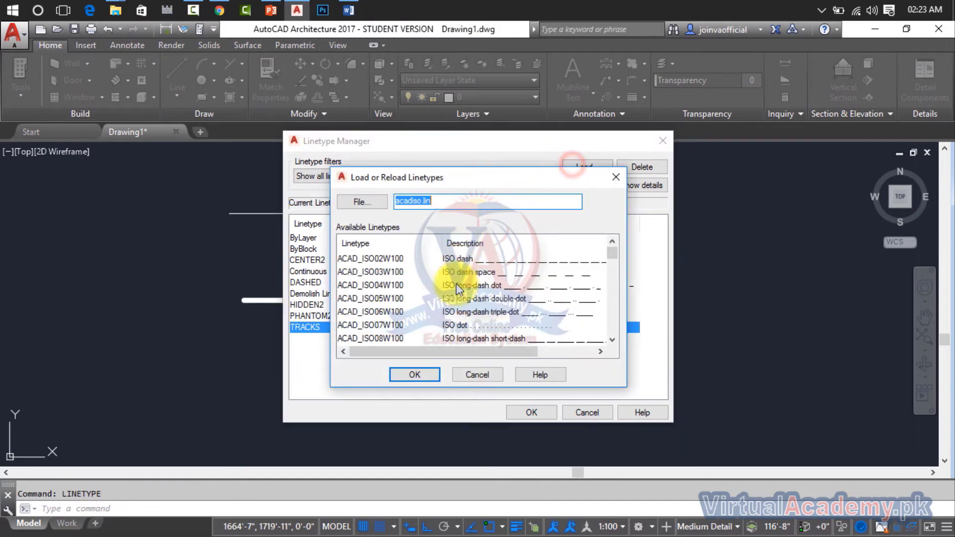
scroll(455, 296, down, 1)
scroll(454, 297, down, 3)
scroll(454, 296, up, 1)
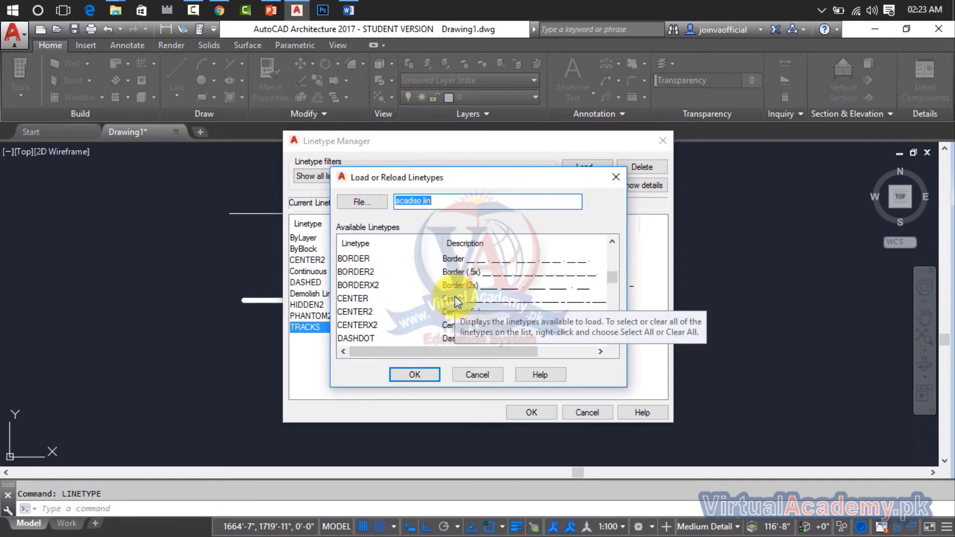
scroll(454, 297, up, 1)
scroll(454, 296, down, 1)
scroll(454, 296, down, 1)
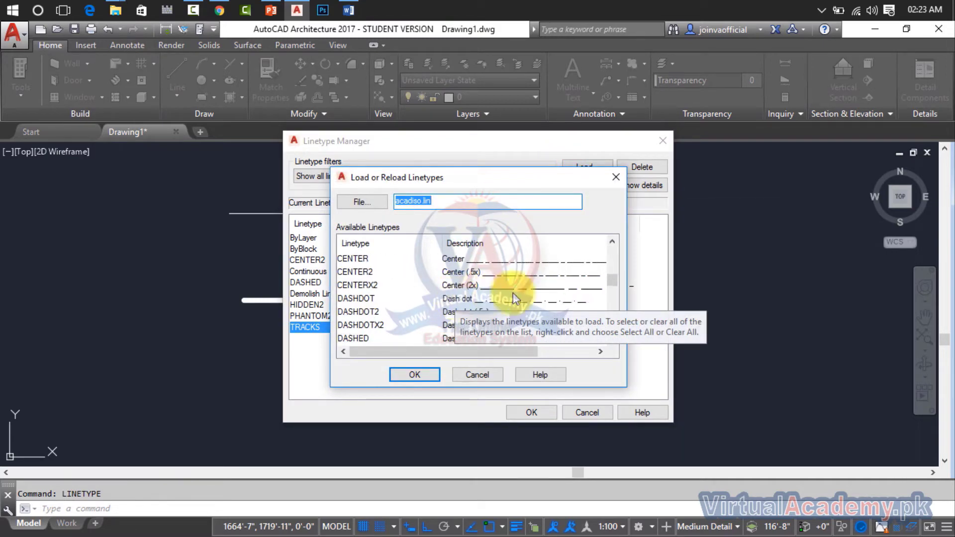
scroll(570, 304, down, 2)
scroll(570, 303, down, 1)
scroll(570, 303, down, 2)
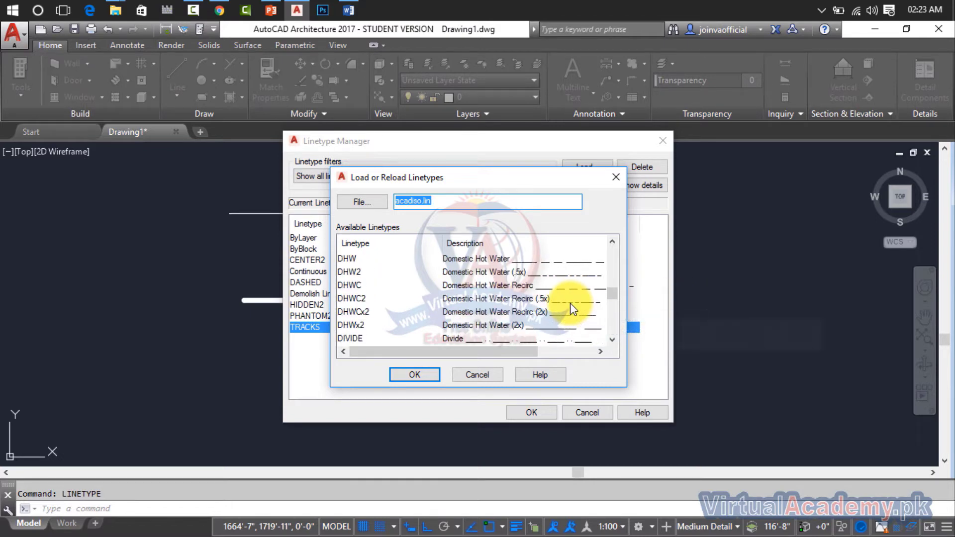
scroll(570, 303, down, 1)
scroll(570, 303, down, 1)
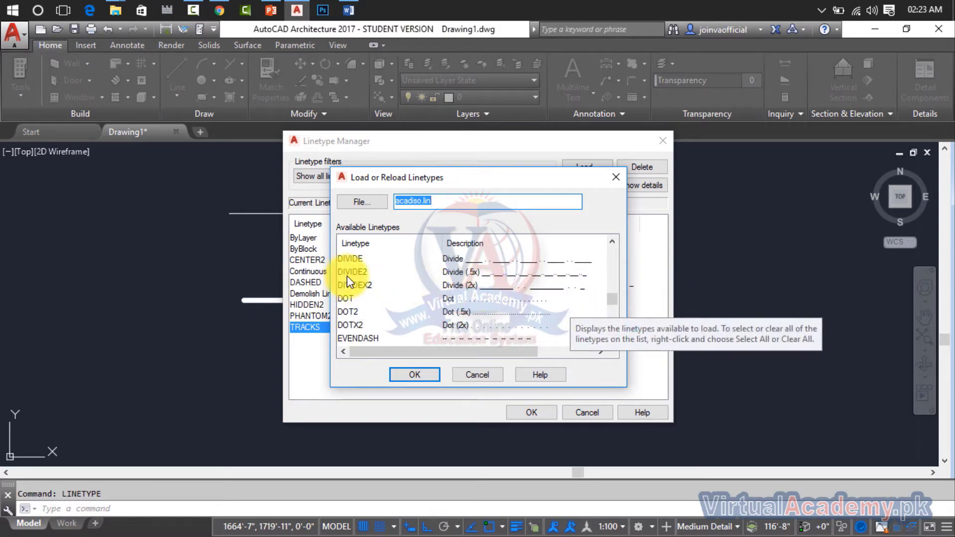
scroll(427, 294, down, 2)
scroll(503, 307, down, 1)
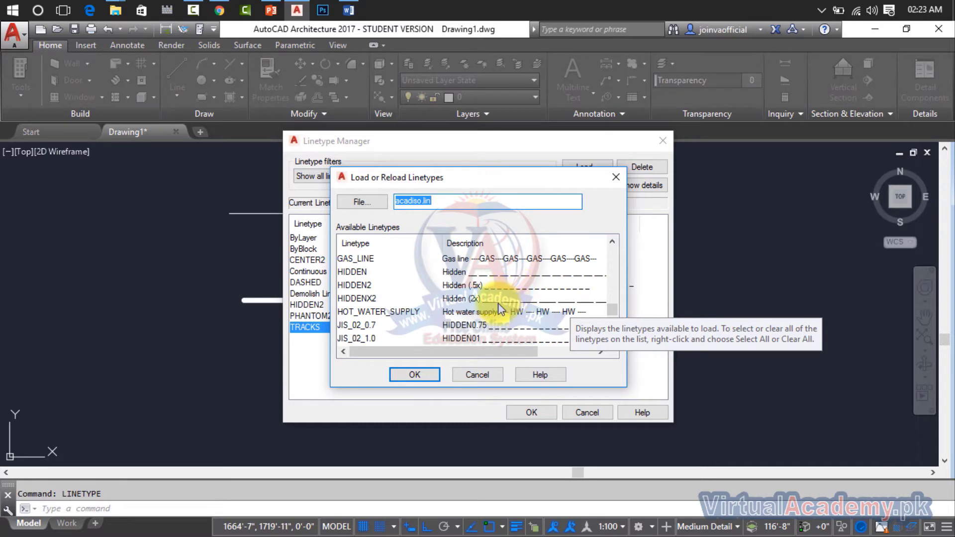
scroll(499, 305, down, 2)
scroll(499, 305, down, 3)
scroll(499, 306, down, 1)
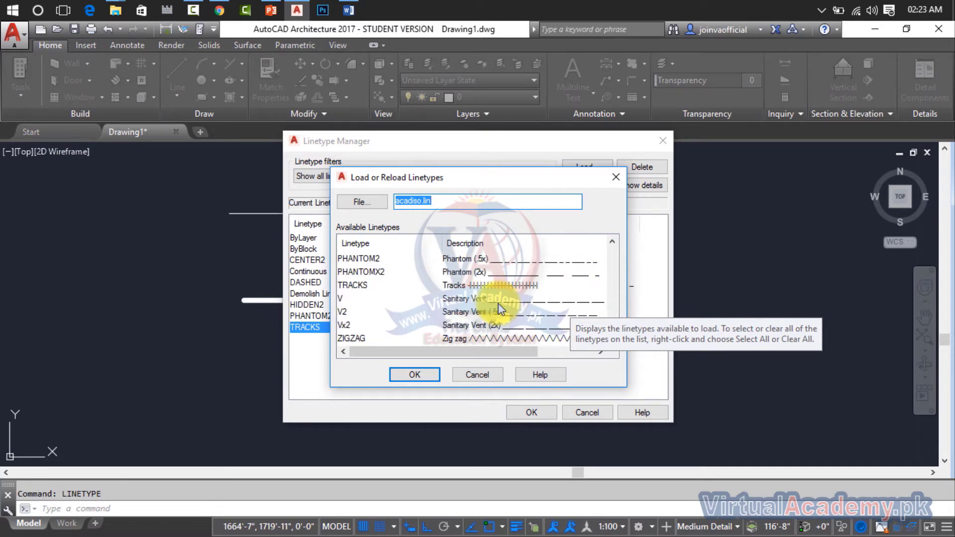
click(455, 341)
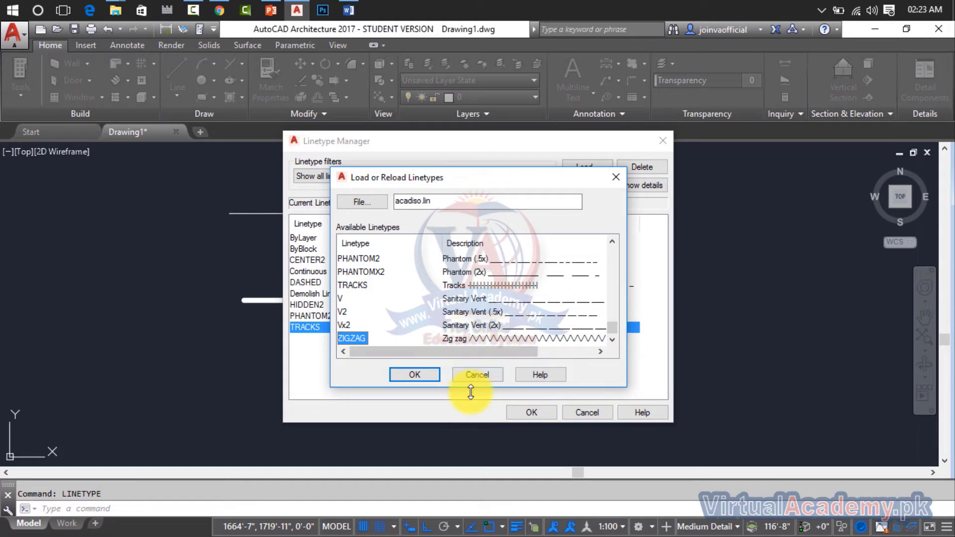
click(418, 373)
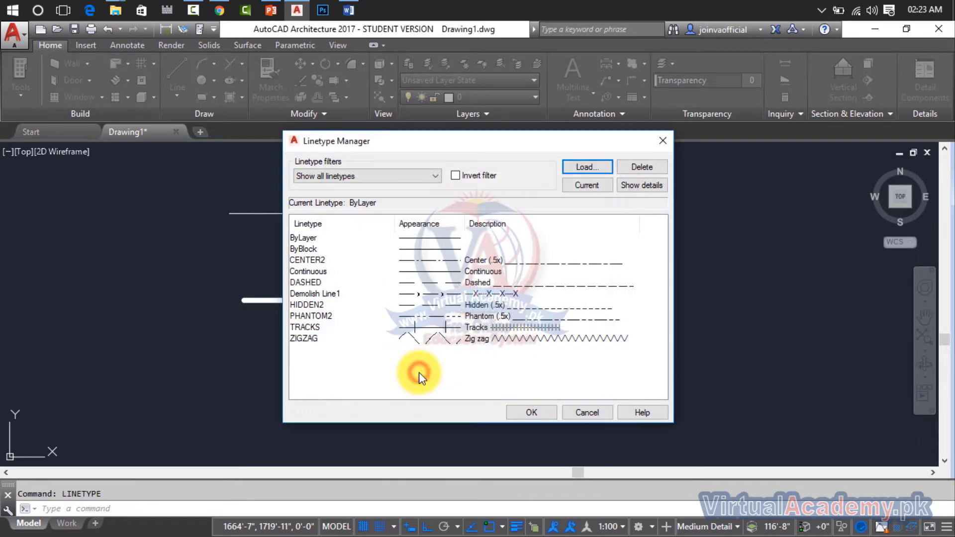
click(473, 340)
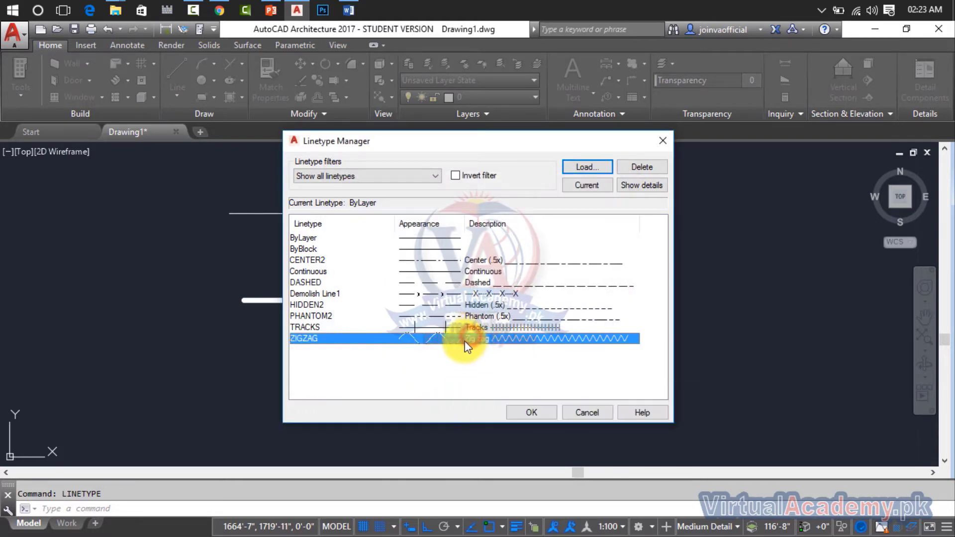
Step: Dismiss the reopened load list, make ZIGZAG current, and close the Linetype Manager
click(583, 168)
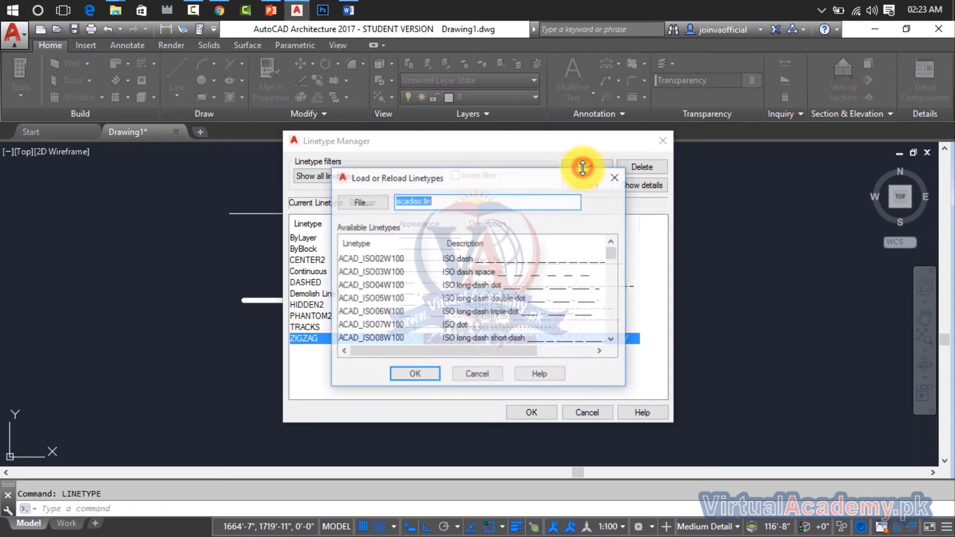
click(485, 374)
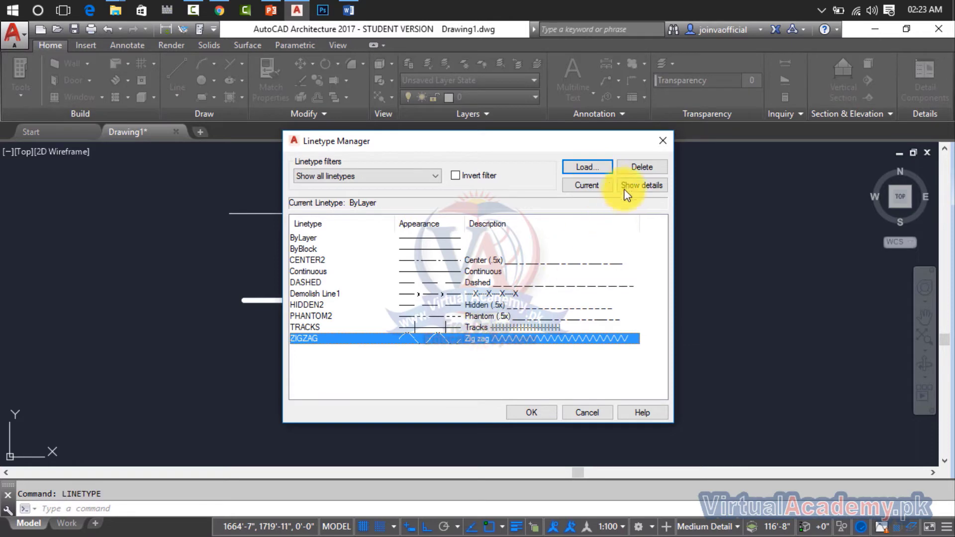
click(598, 184)
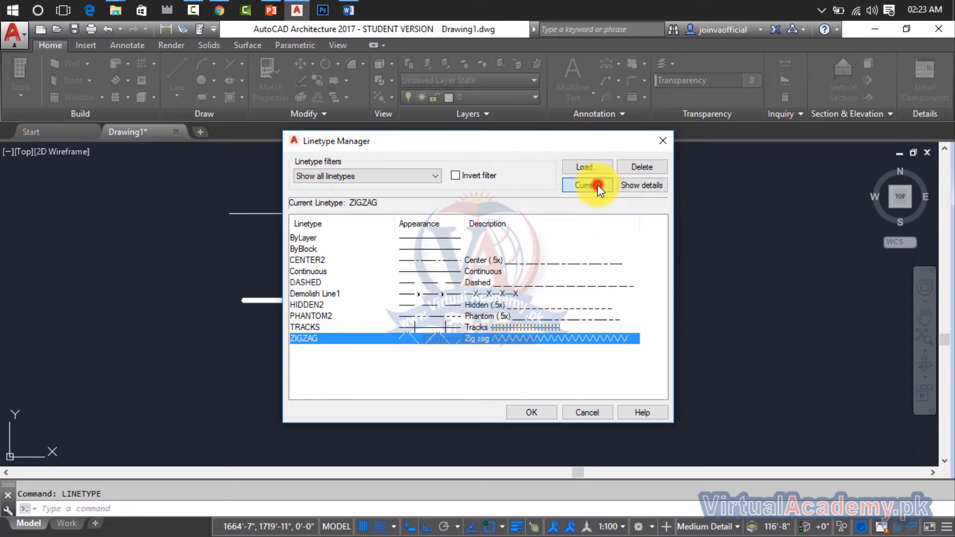
click(541, 416)
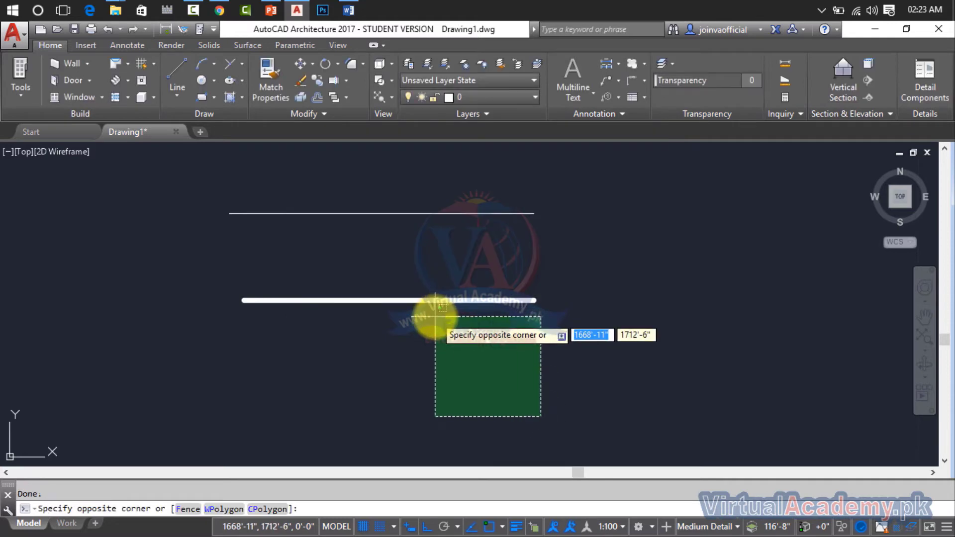
Step: Draw a horizontal line below the thick line, running from left to right
click(434, 321)
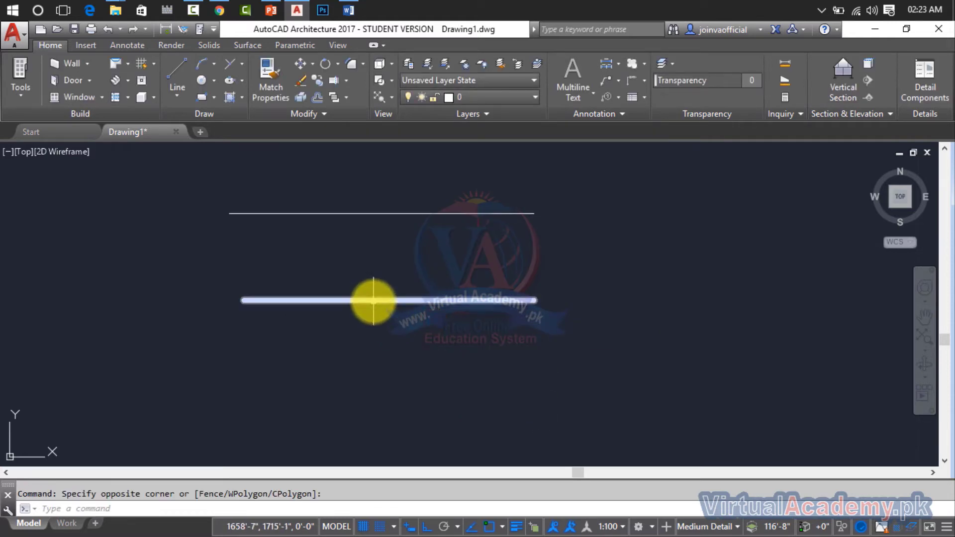
key(Return)
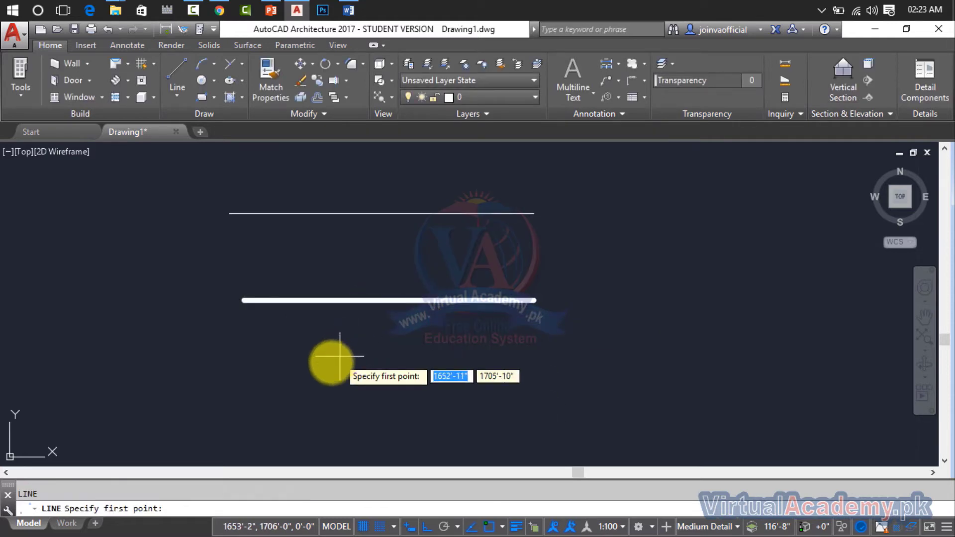
click(235, 350)
click(555, 352)
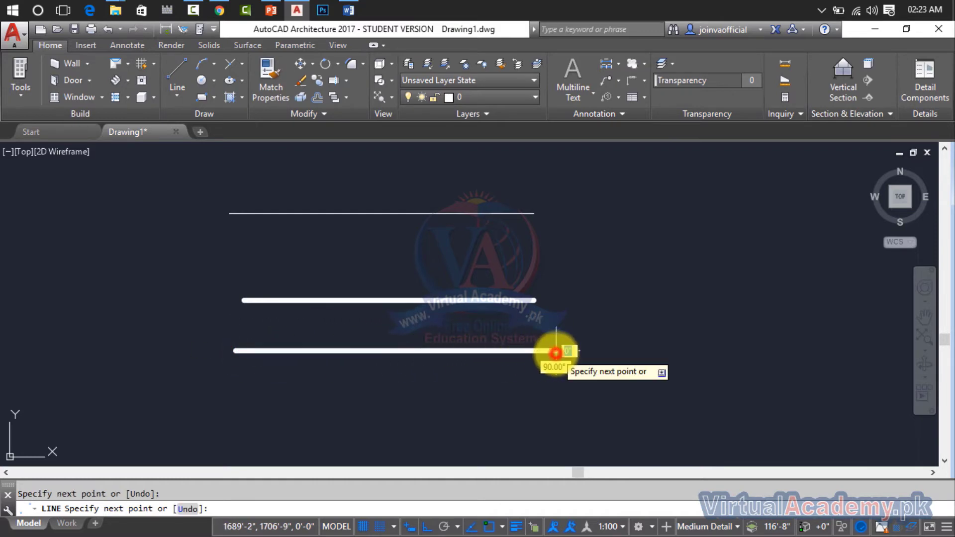
key(Return)
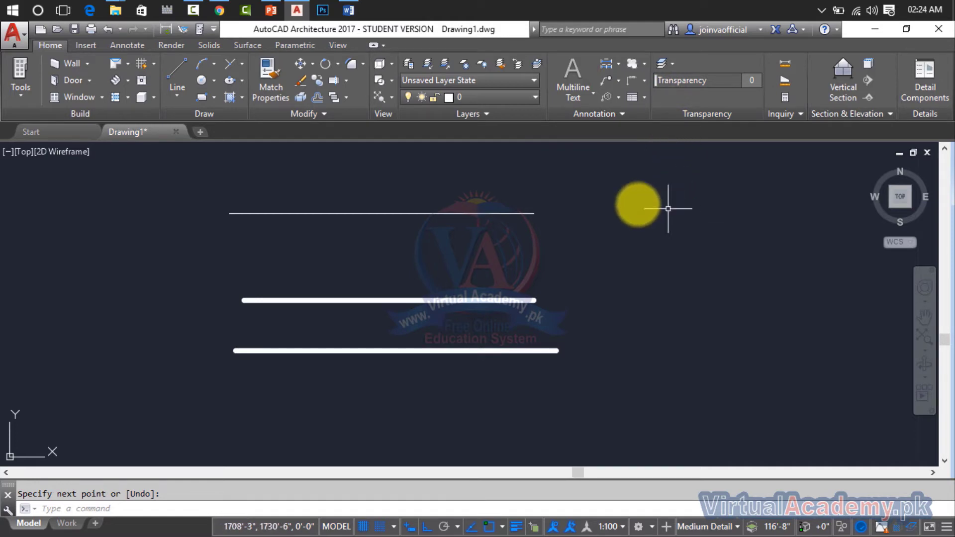
Step: Show the bottom line's Properties and expand its Linetype list to verify ZIGZAG
click(459, 351)
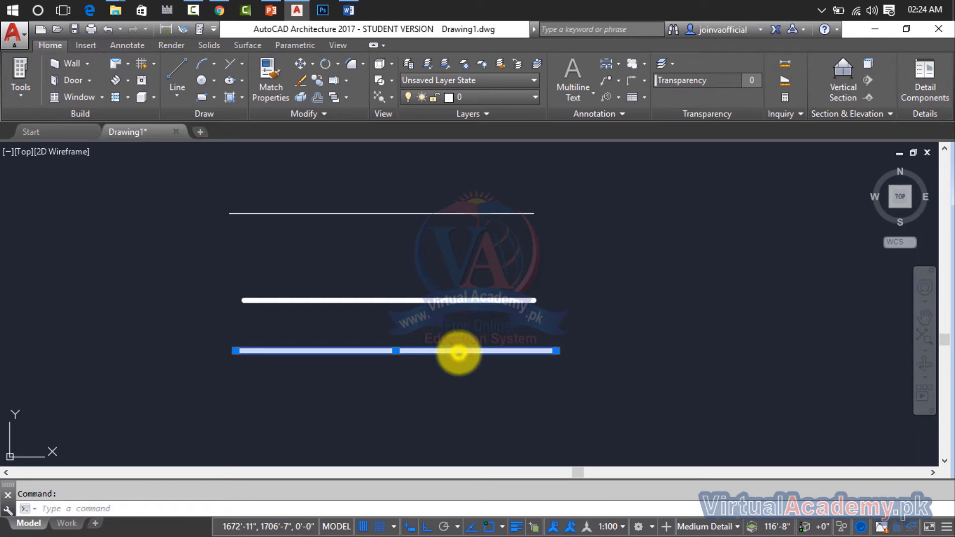
right_click(459, 351)
click(476, 346)
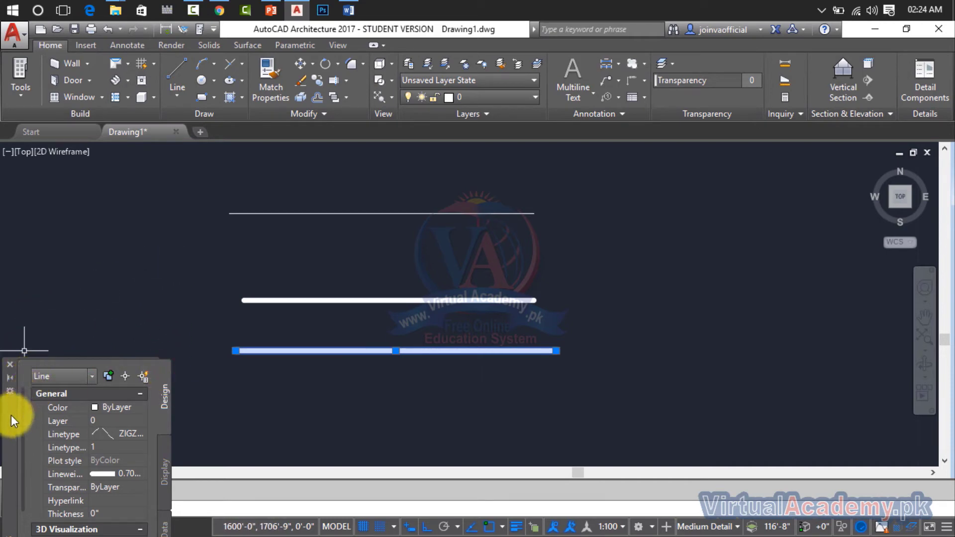
drag(11, 415, 34, 239)
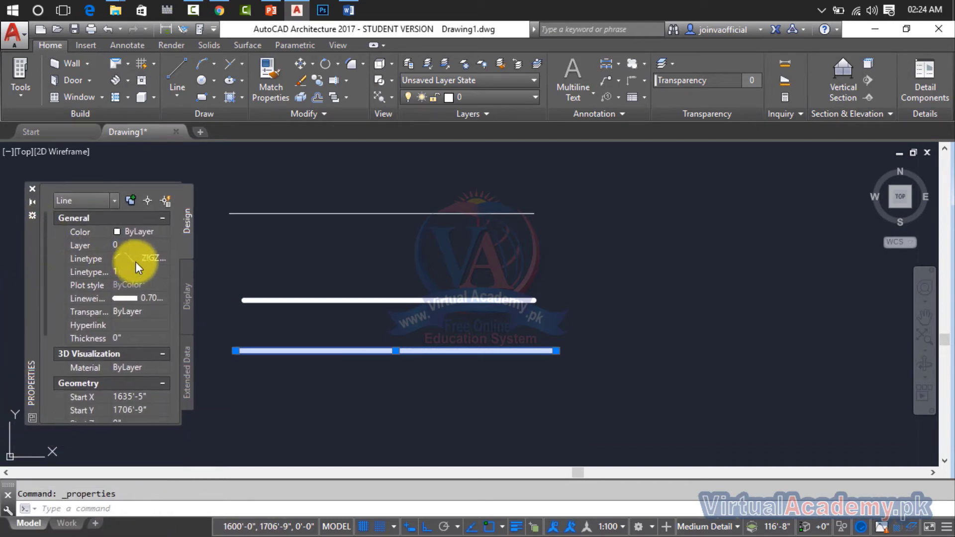
click(163, 257)
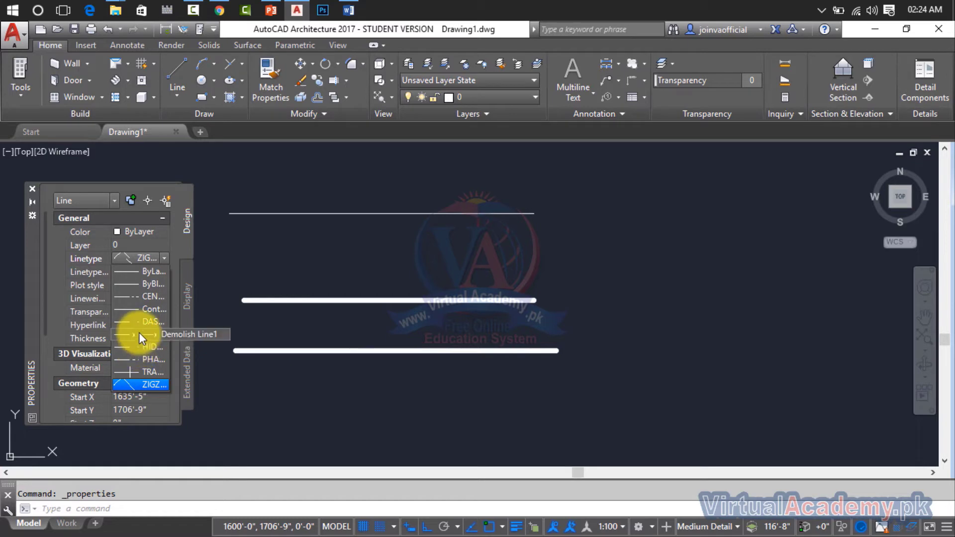
Step: Stretch the zigzag lines from the middle line's end far to the right
click(144, 383)
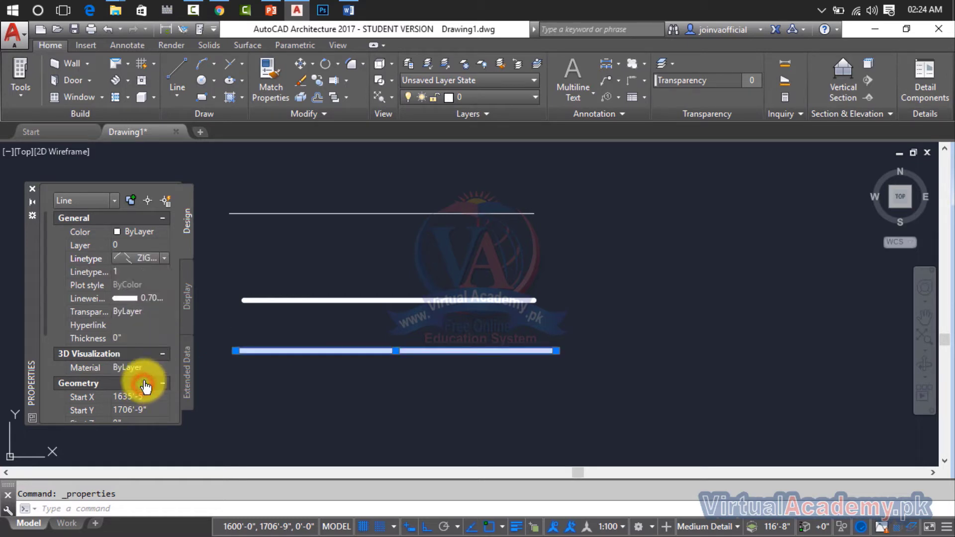
click(533, 300)
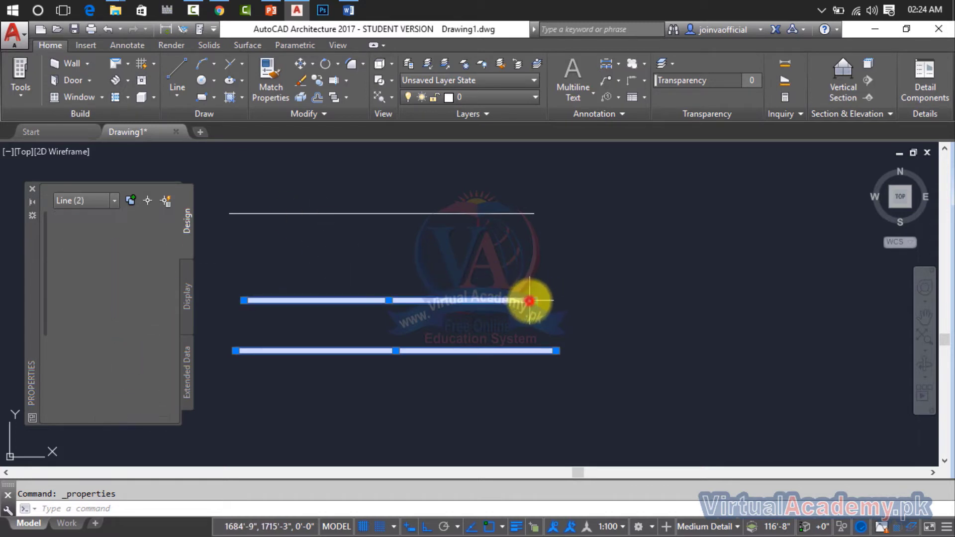
click(533, 299)
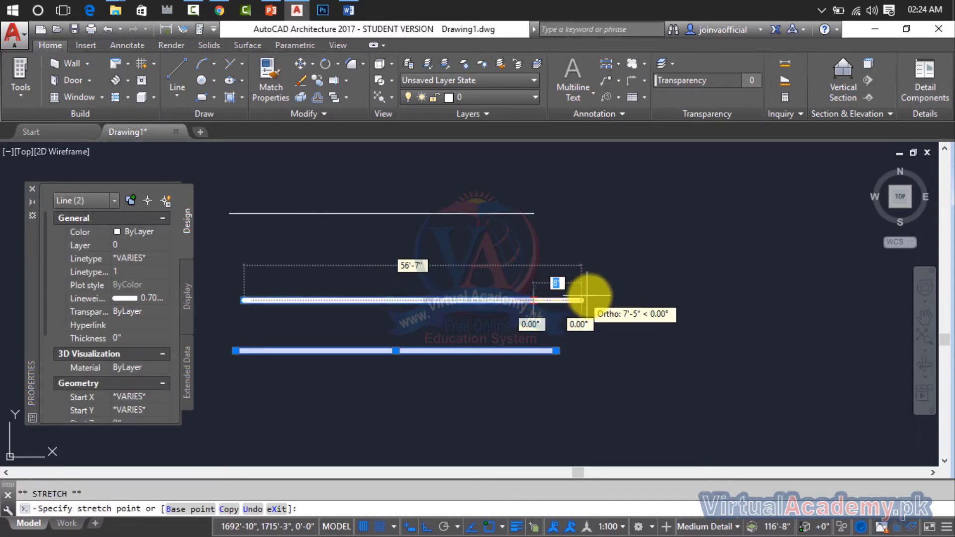
scroll(803, 293, down, 6)
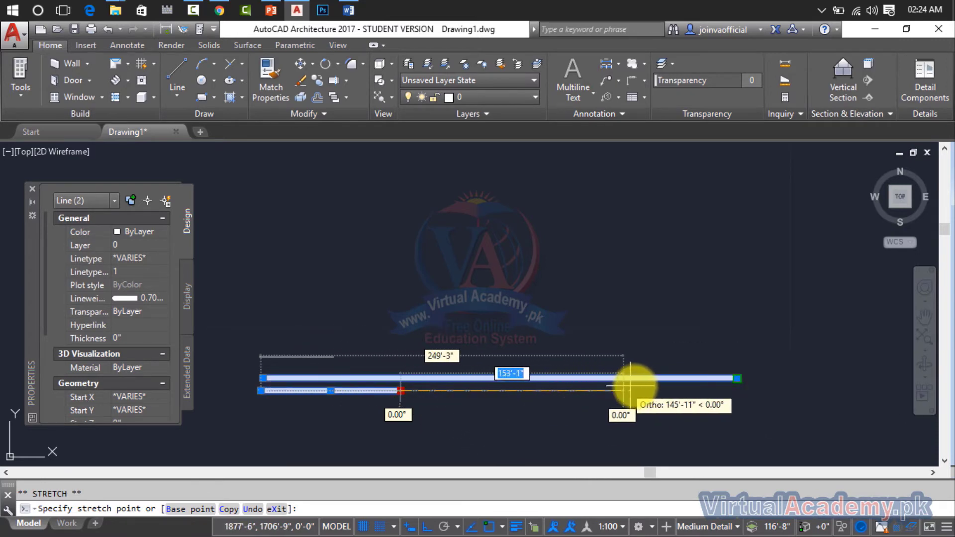
scroll(701, 391, down, 5)
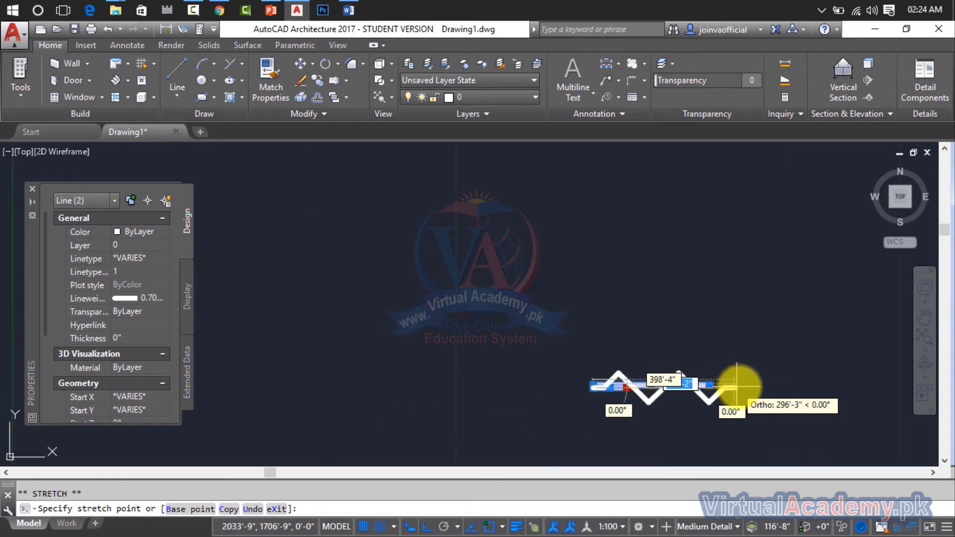
middle_drag(798, 383, 479, 380)
scroll(447, 383, up, 3)
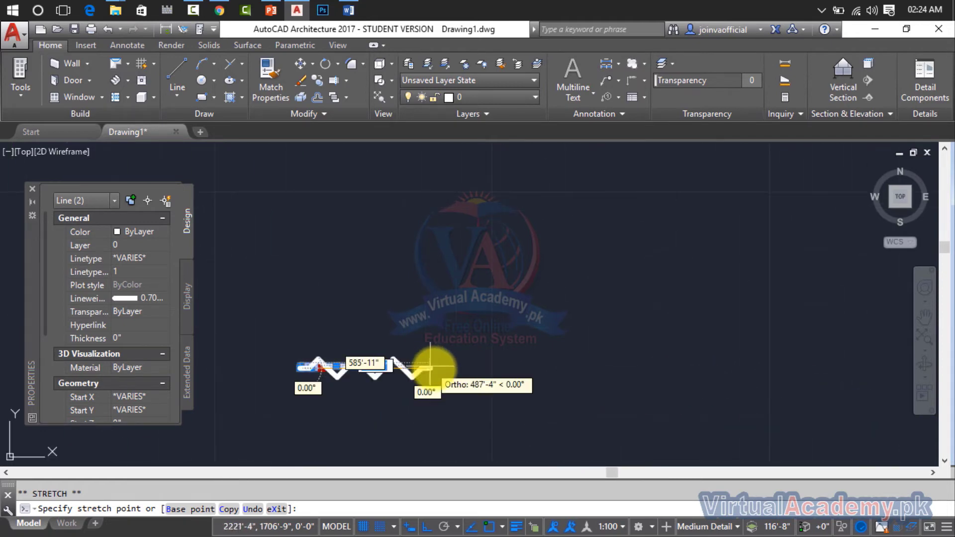
click(747, 372)
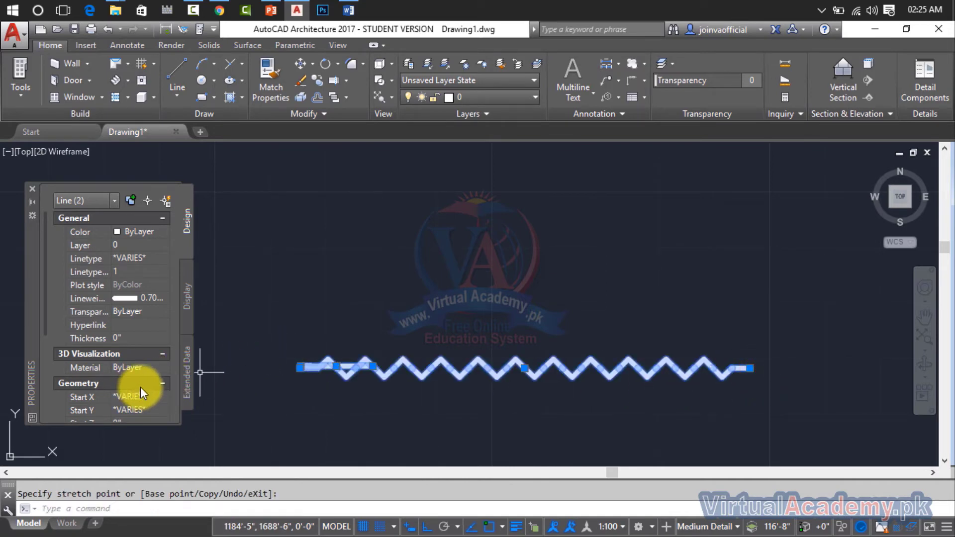
Step: Lower the zigzag lines' linetype scale to 0.5 and then smaller, densifying the pattern
click(133, 273)
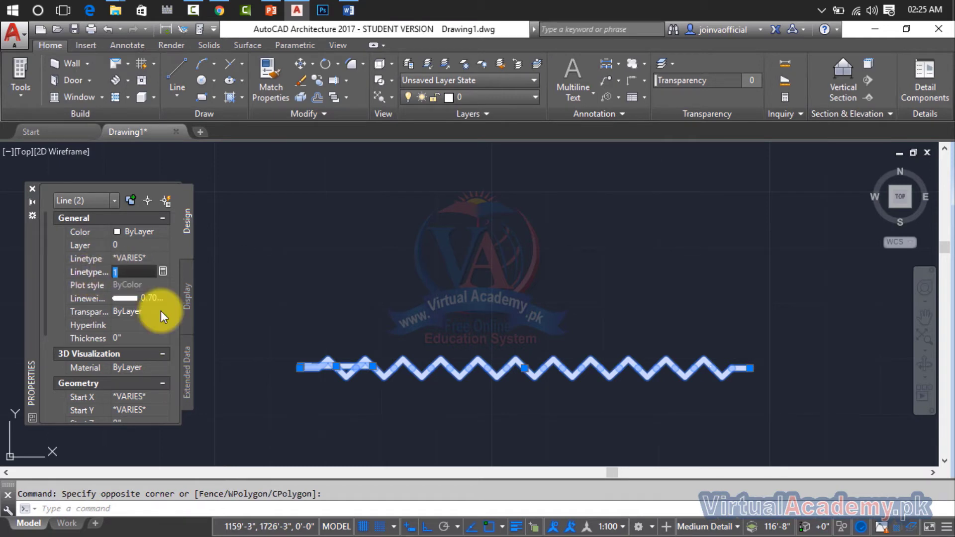
text(0.5)
key(Return)
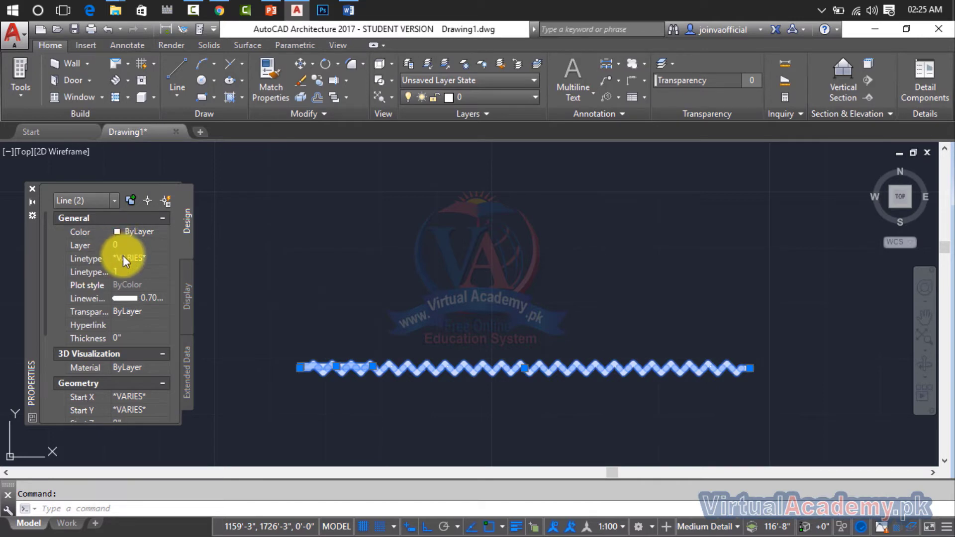
click(127, 271)
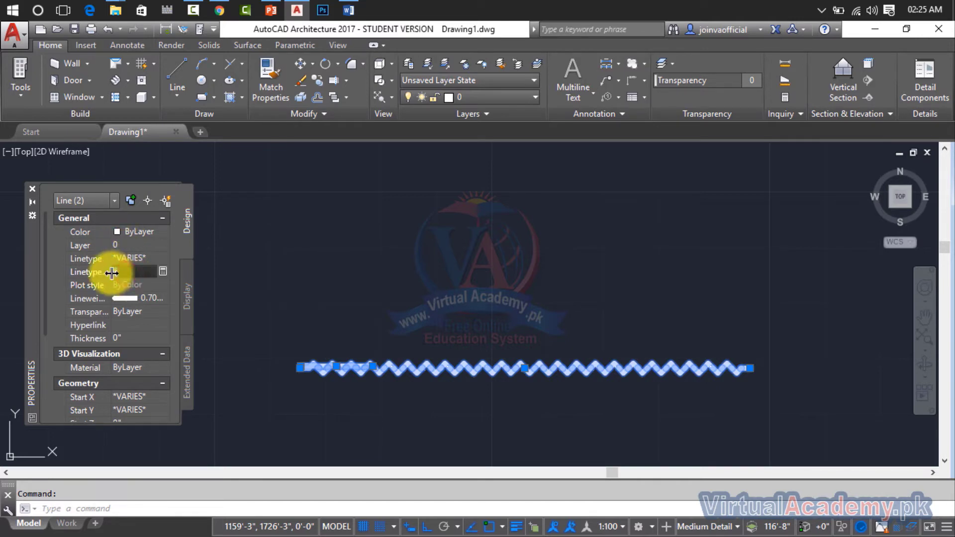
key(Return)
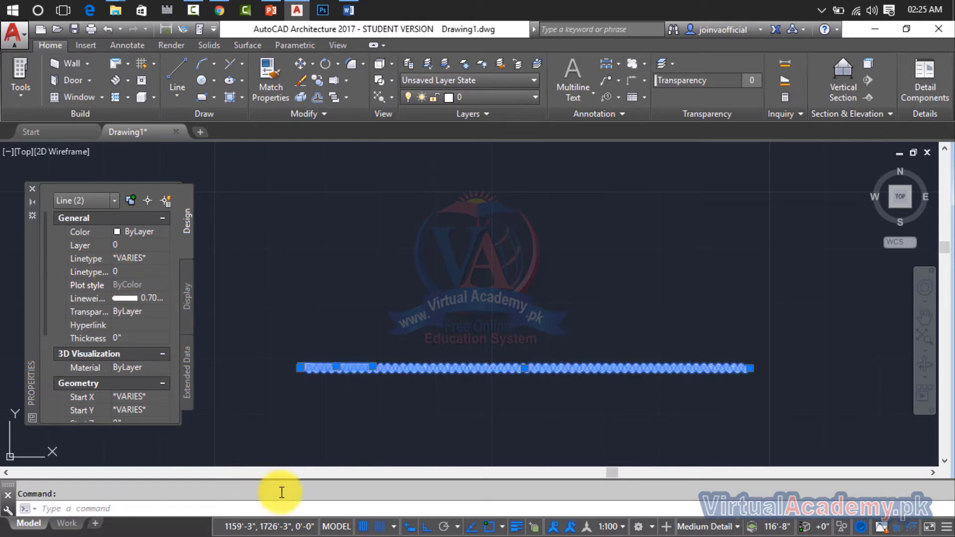
scroll(428, 383, up, 5)
scroll(426, 334, up, 1)
scroll(427, 334, up, 2)
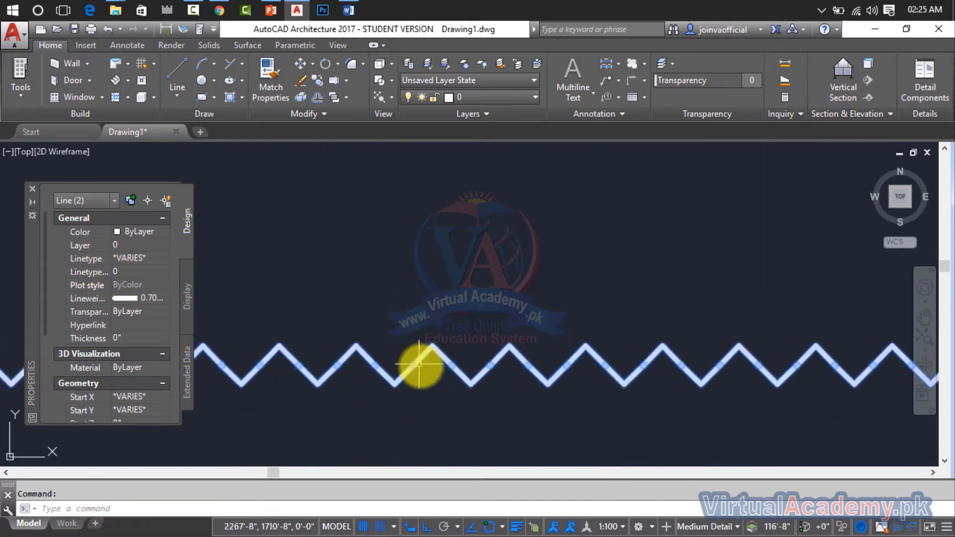
click(127, 272)
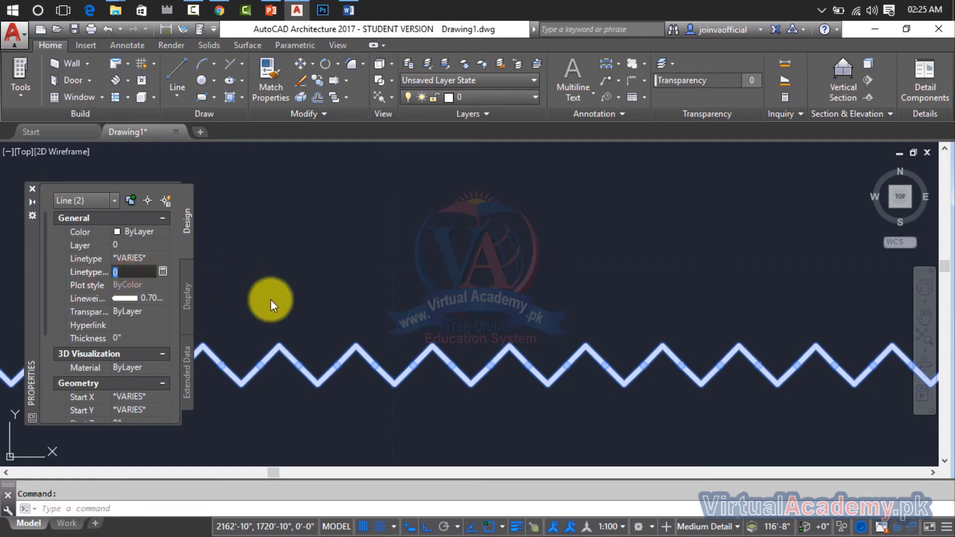
scroll(347, 346, down, 2)
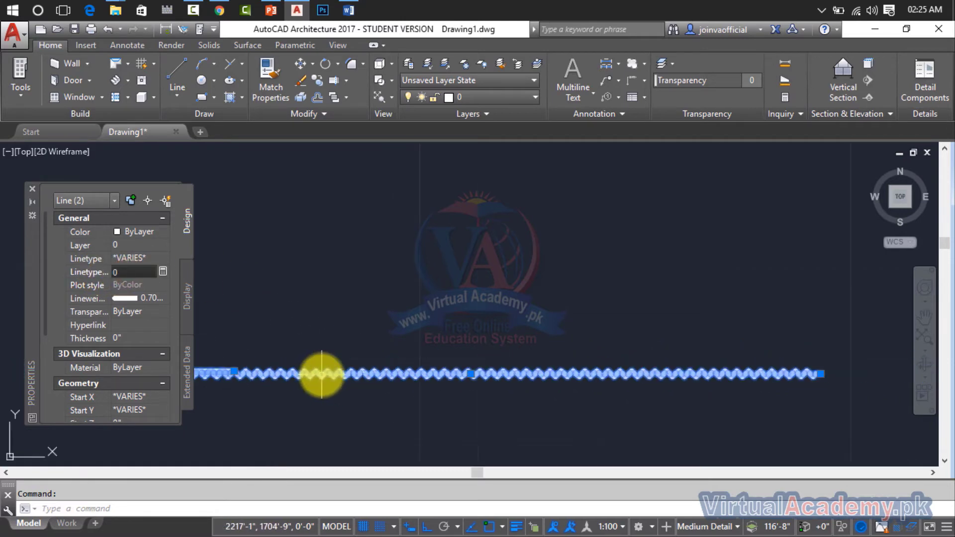
scroll(348, 348, down, 1)
scroll(368, 352, down, 1)
scroll(368, 352, up, 3)
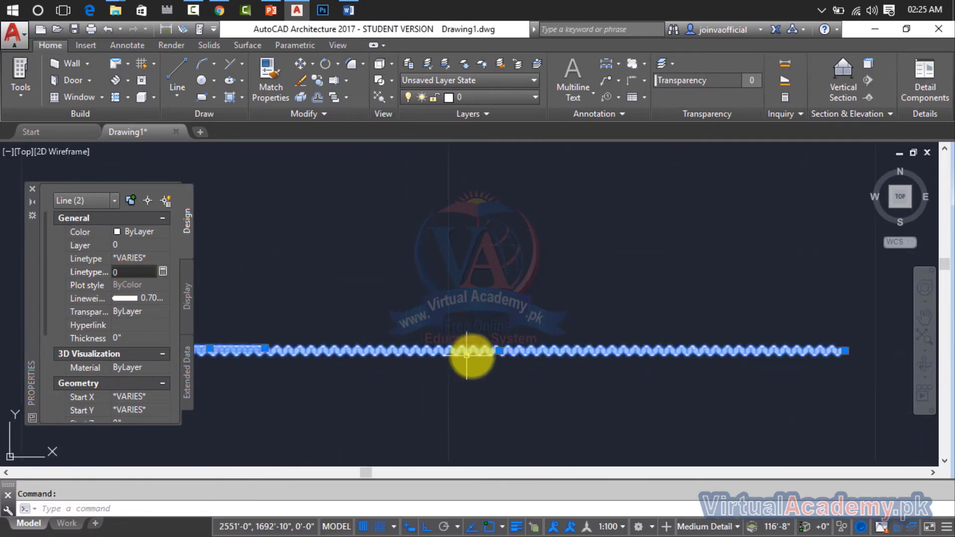
Step: Erase the stretched zigzag lines and the leftover short segment
click(497, 346)
click(498, 341)
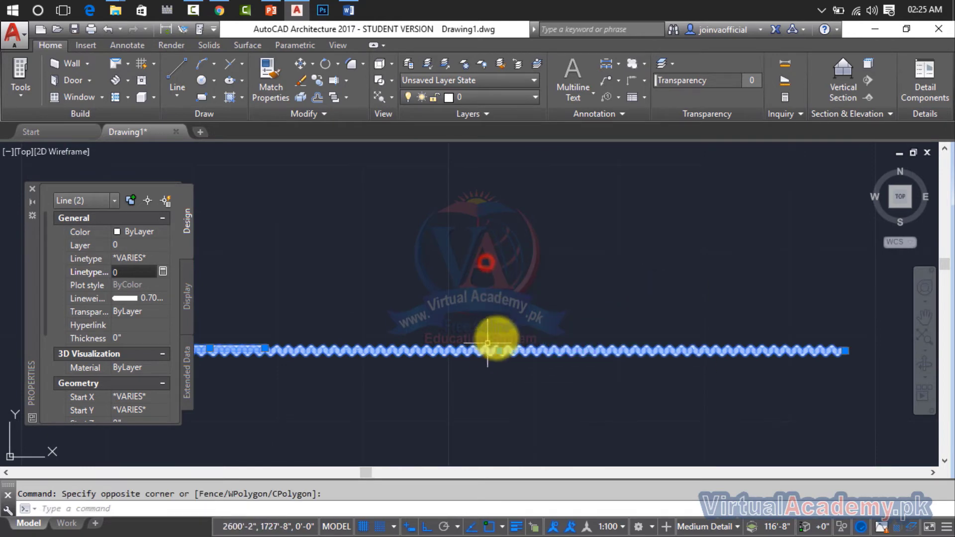
click(623, 252)
click(504, 360)
key(Delete)
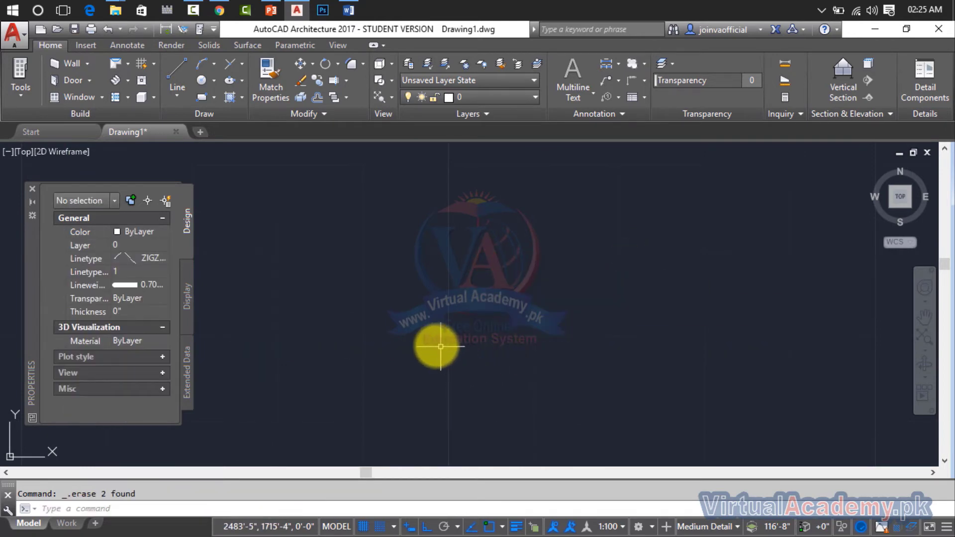
click(446, 315)
click(347, 356)
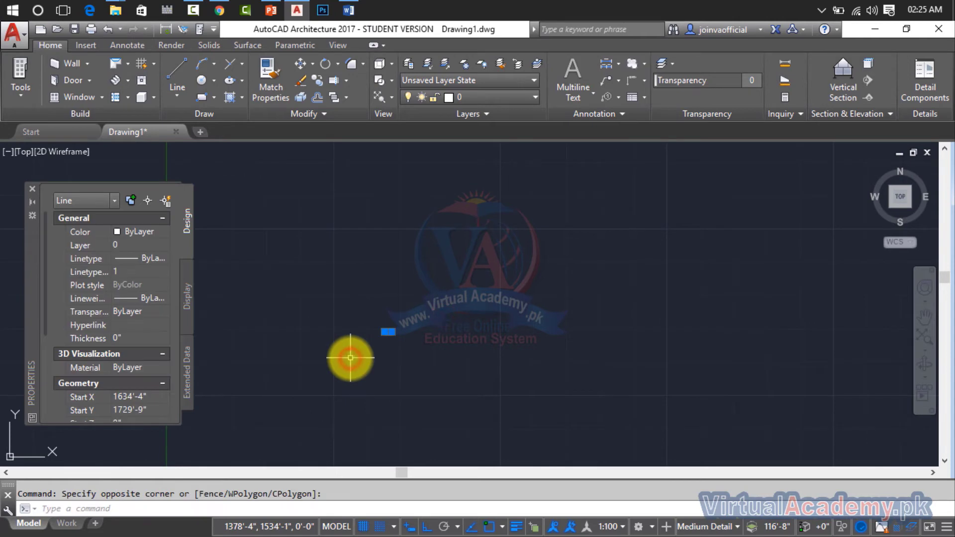
key(Delete)
Step: Draw a fresh horizontal ZIGZAG line with the L command
text(l)
key(Return)
click(298, 327)
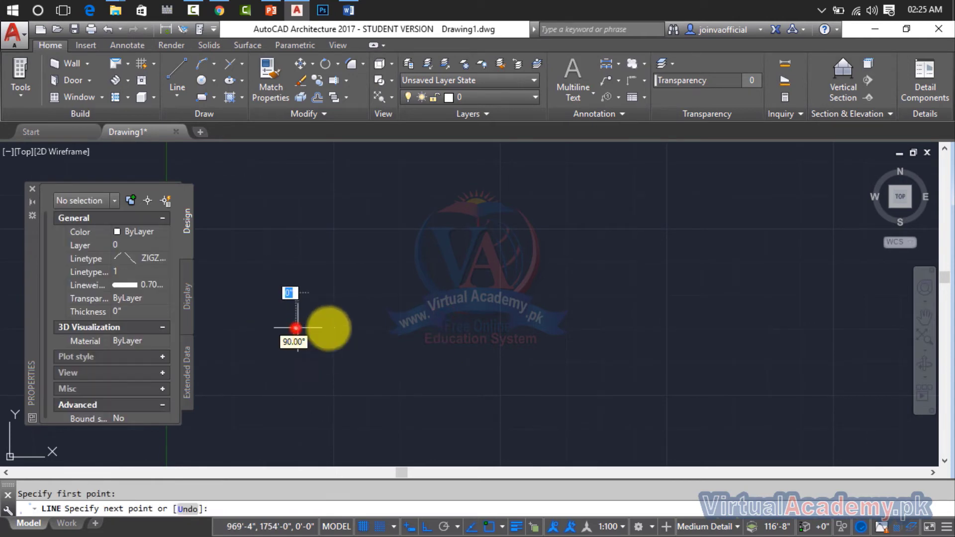
scroll(379, 327, up, 2)
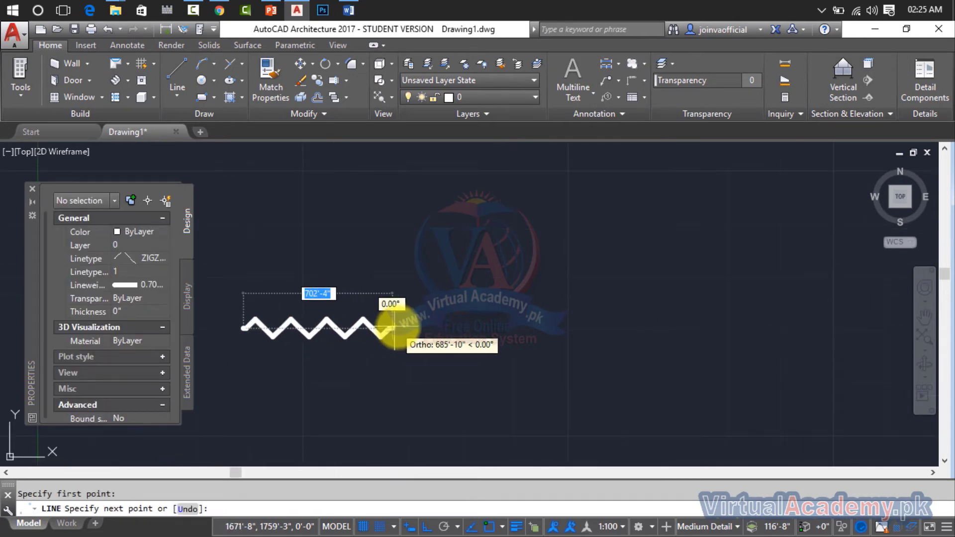
click(470, 328)
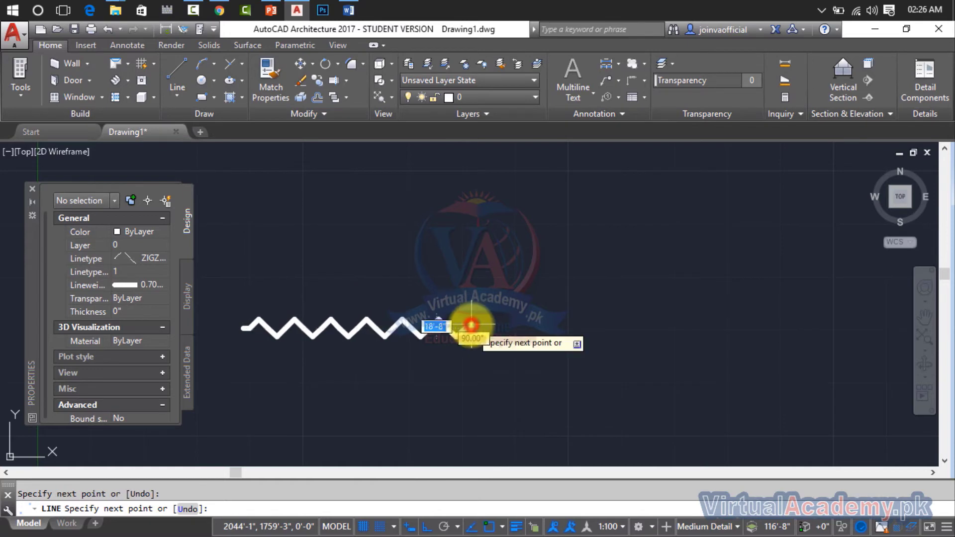
key(Return)
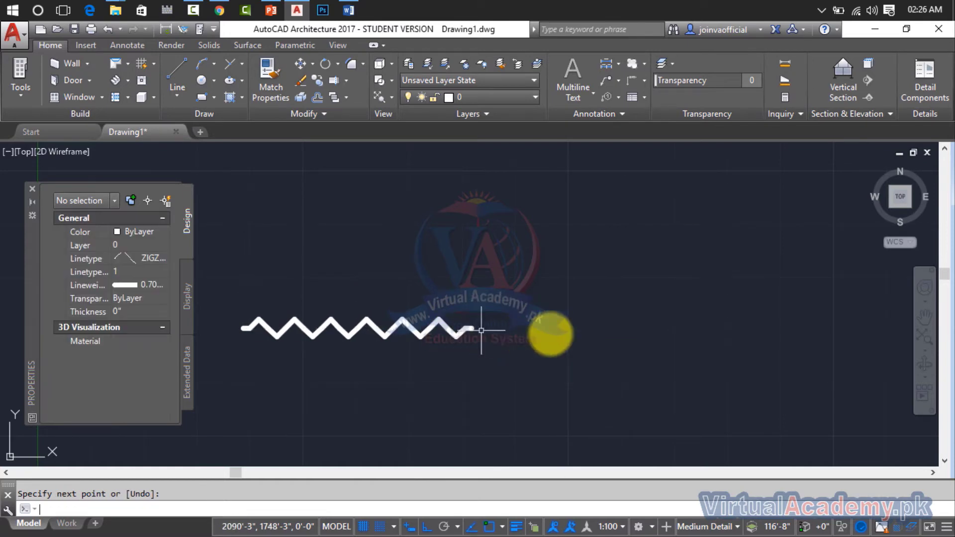
Step: Change the new line's linetype to CENTER2 in the Properties palette
click(357, 324)
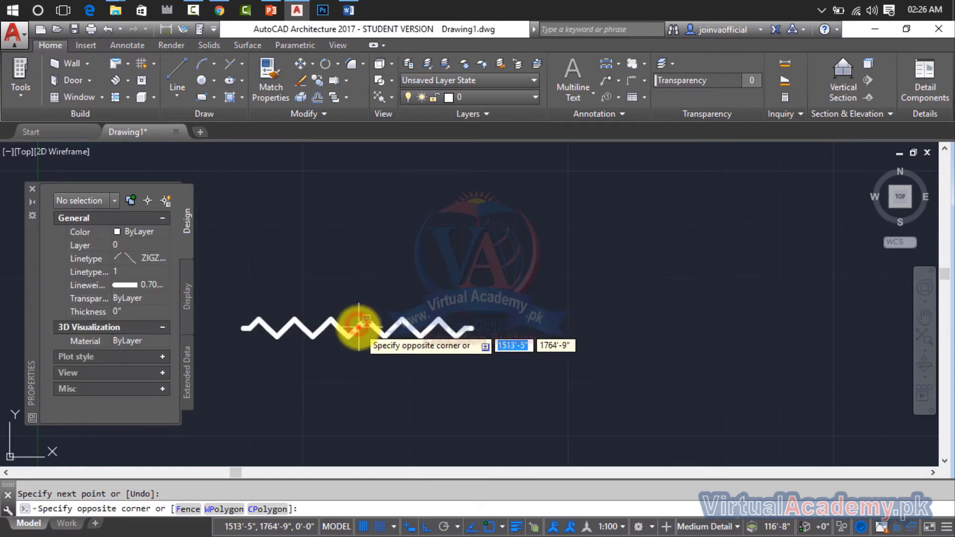
click(359, 326)
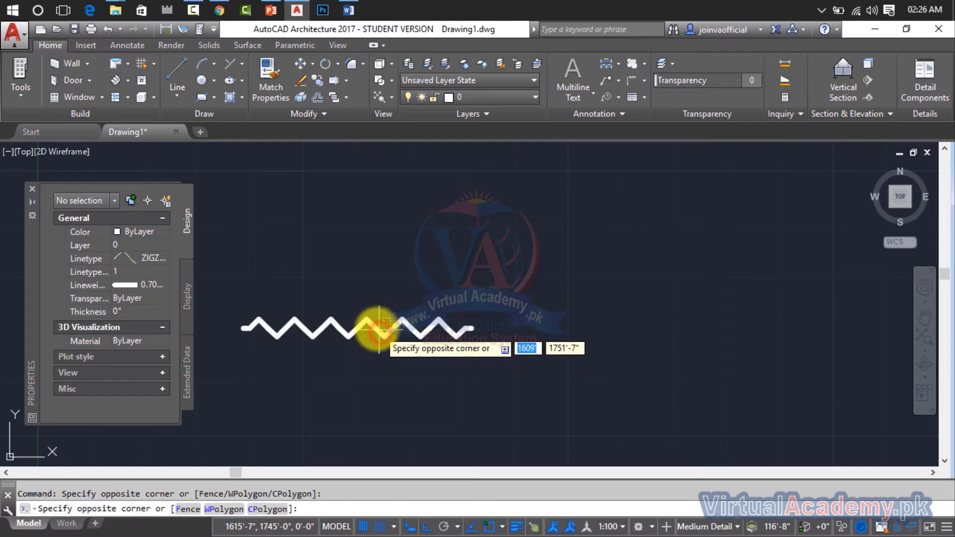
click(325, 325)
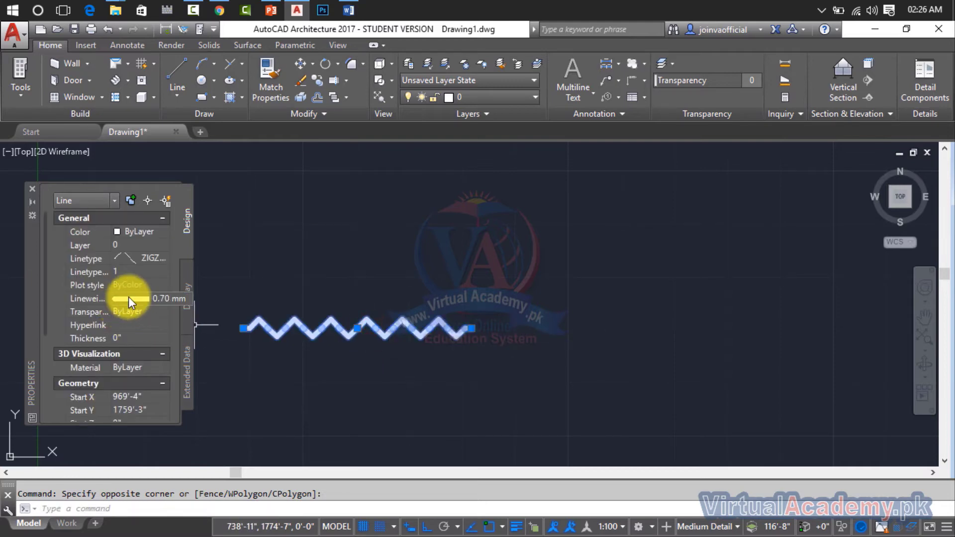
click(150, 260)
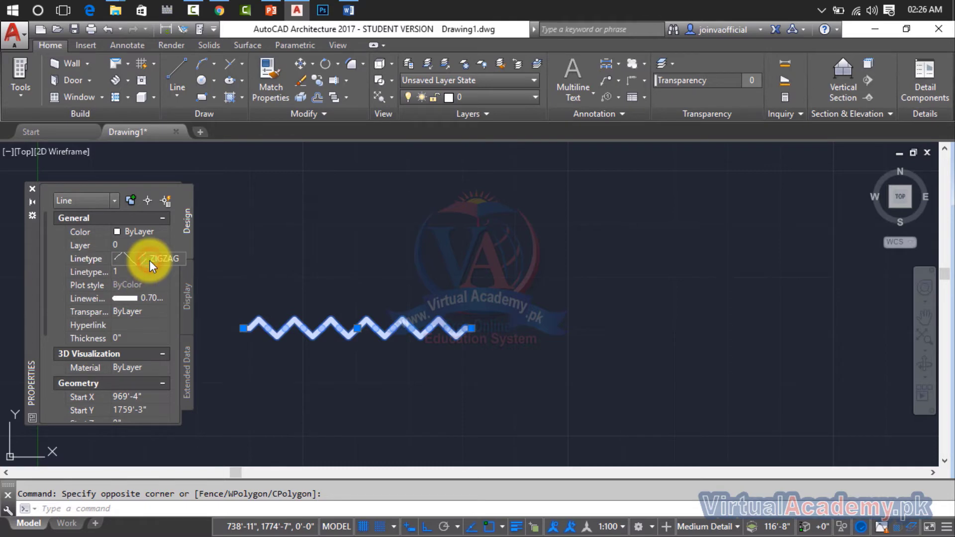
click(149, 260)
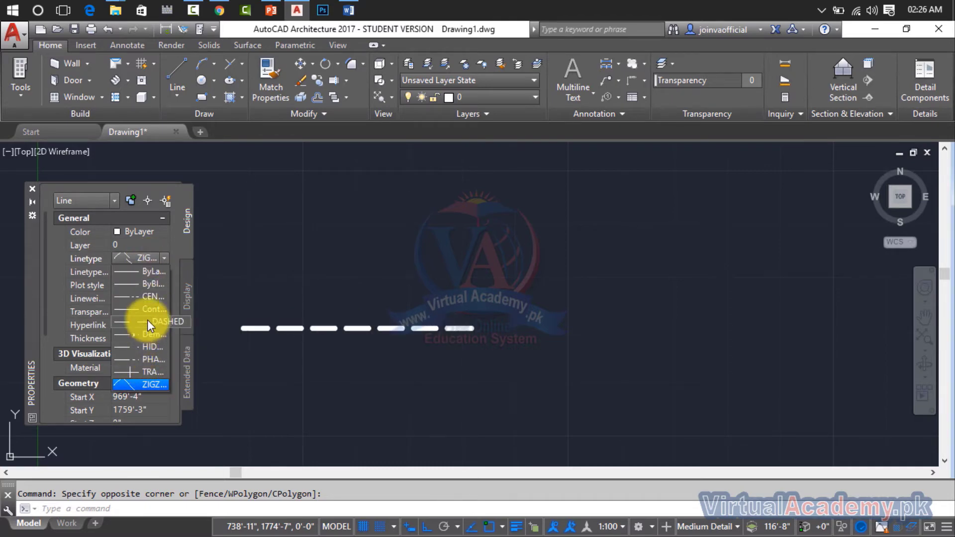
click(149, 296)
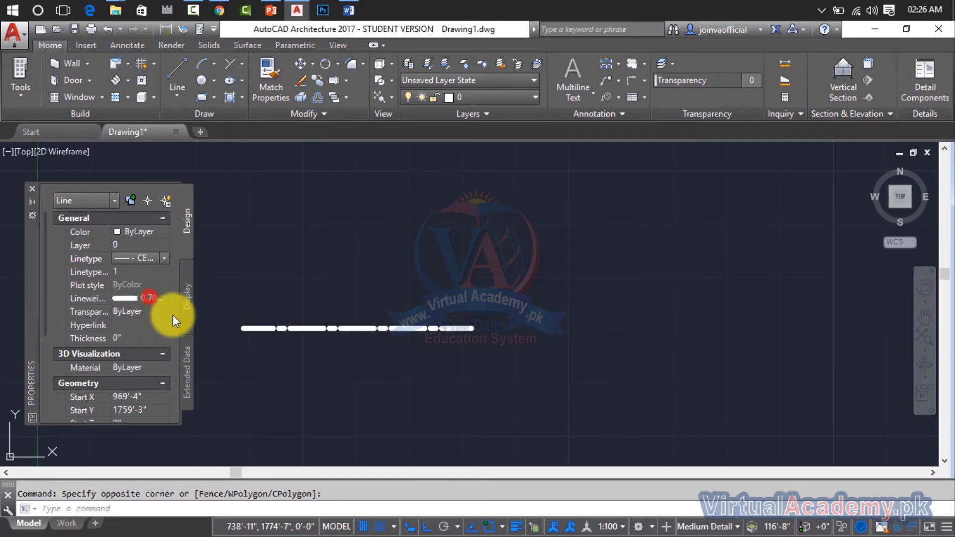
click(119, 271)
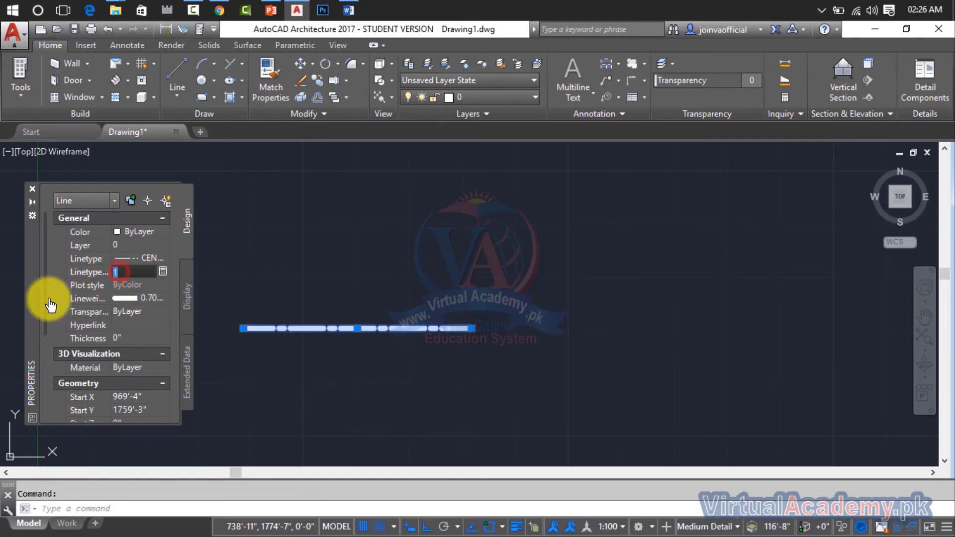
Step: Erase the line, close the Properties palette, and bring up the Linetype Manager
click(624, 277)
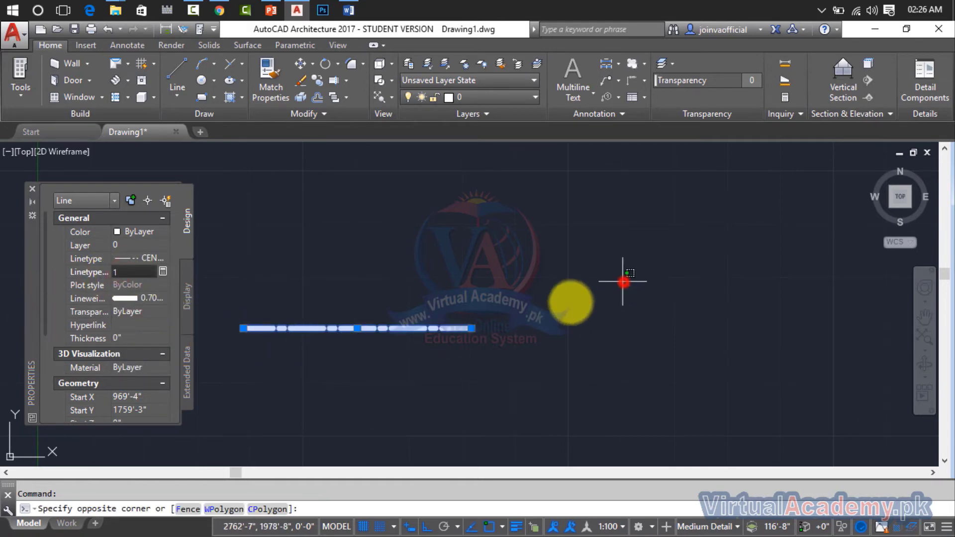
click(226, 376)
key(Delete)
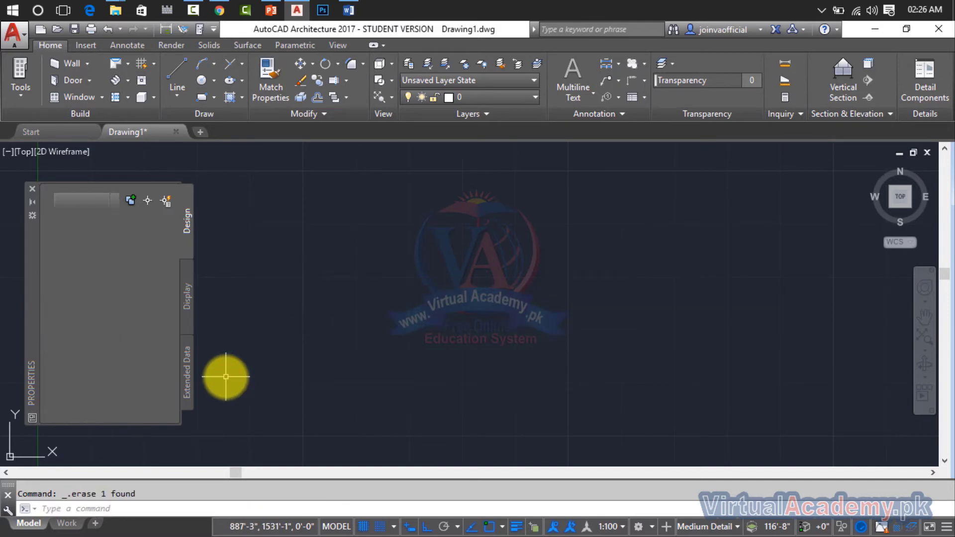
click(32, 189)
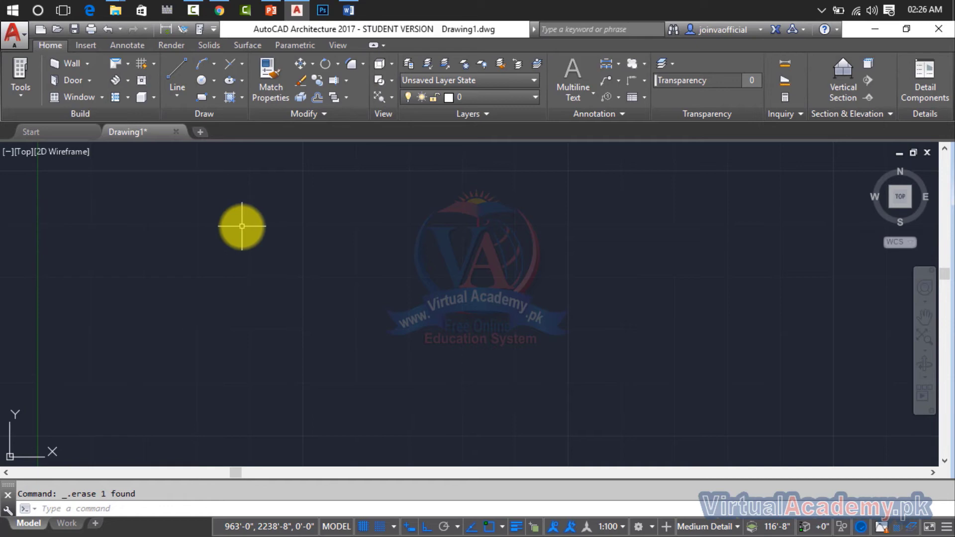
text(L)
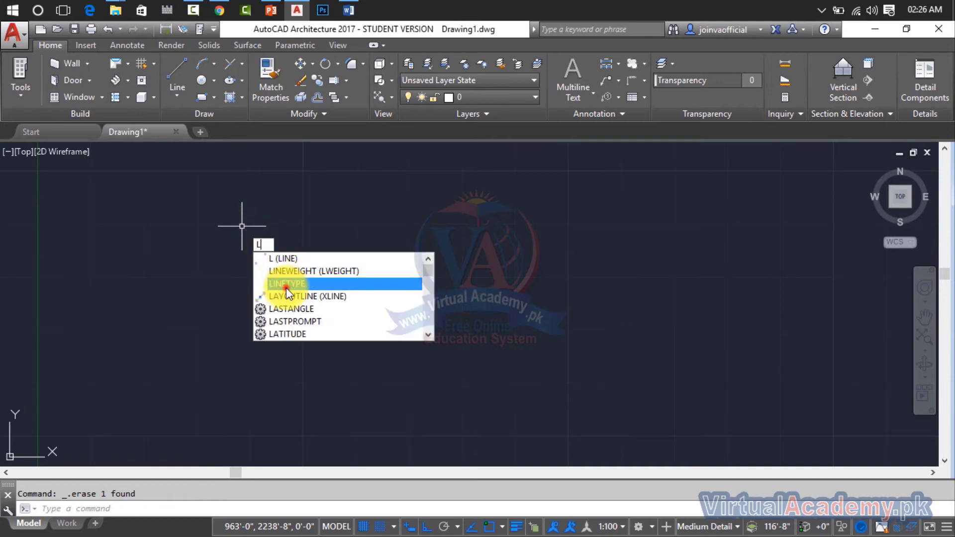
click(285, 285)
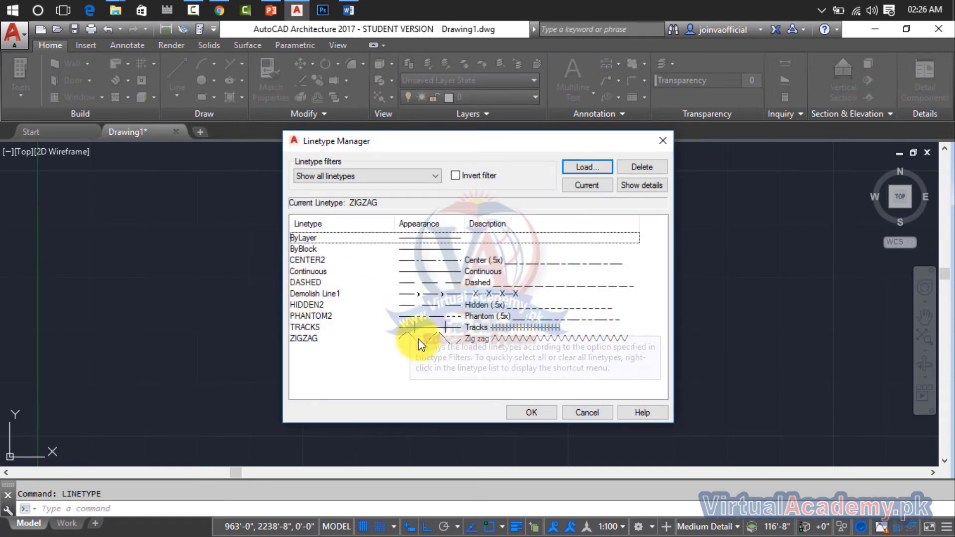
Step: Make ByLayer the current linetype and clear the list selection
click(384, 238)
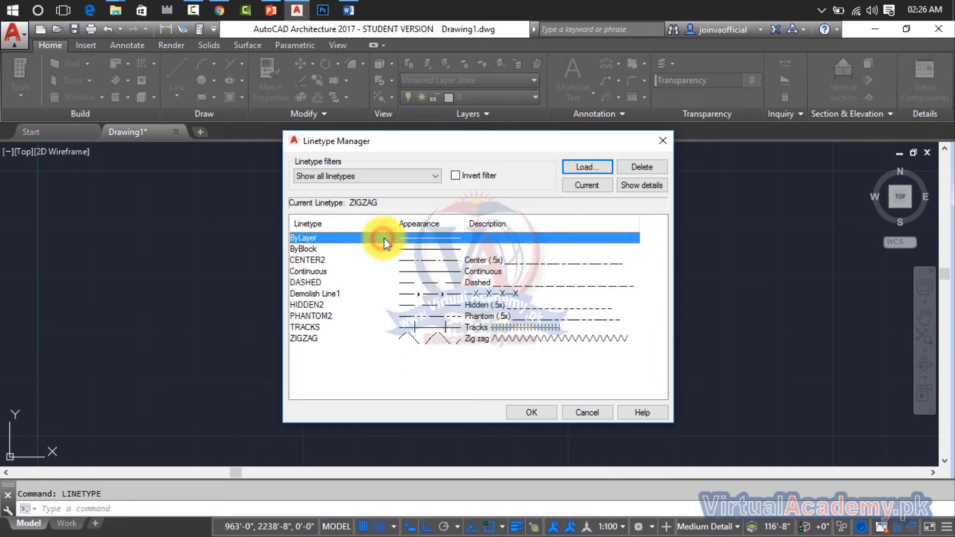
click(589, 185)
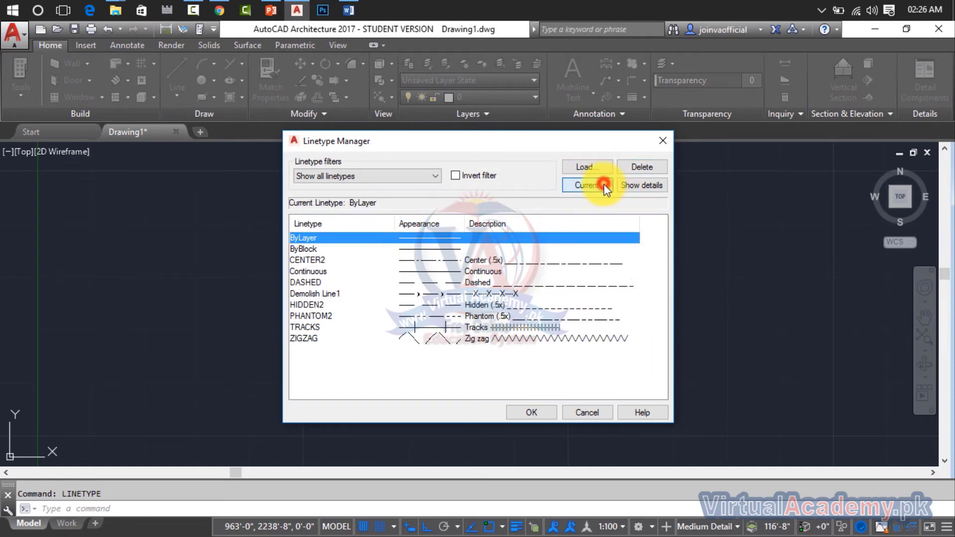
right_click(482, 342)
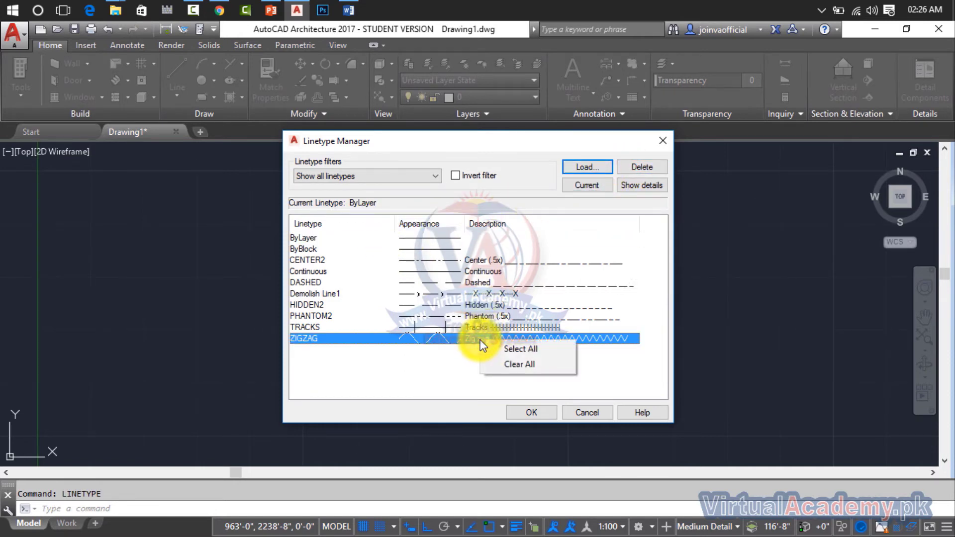
click(529, 365)
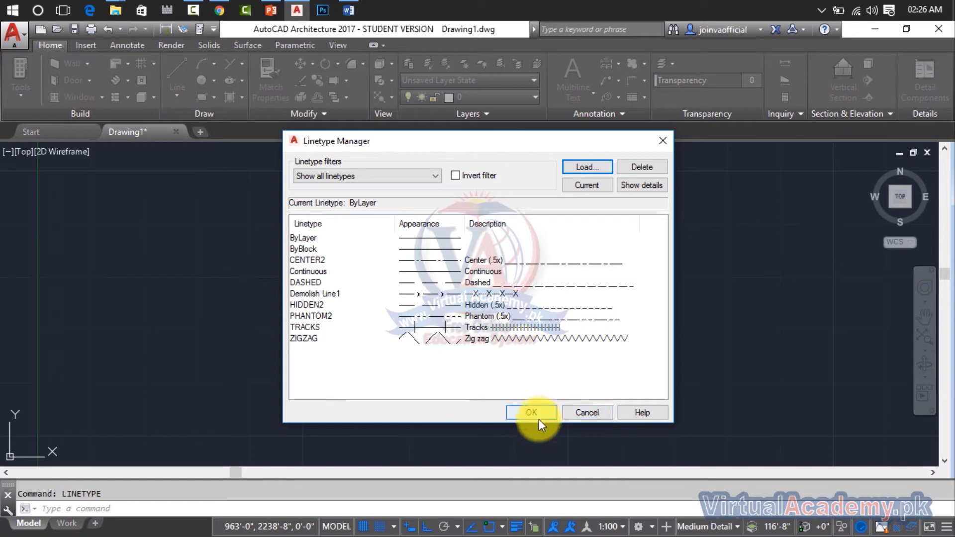
Step: Delete the ZIGZAG and TRACKS linetypes, dismissing the PHANTOM2 not-deleted warning
click(533, 341)
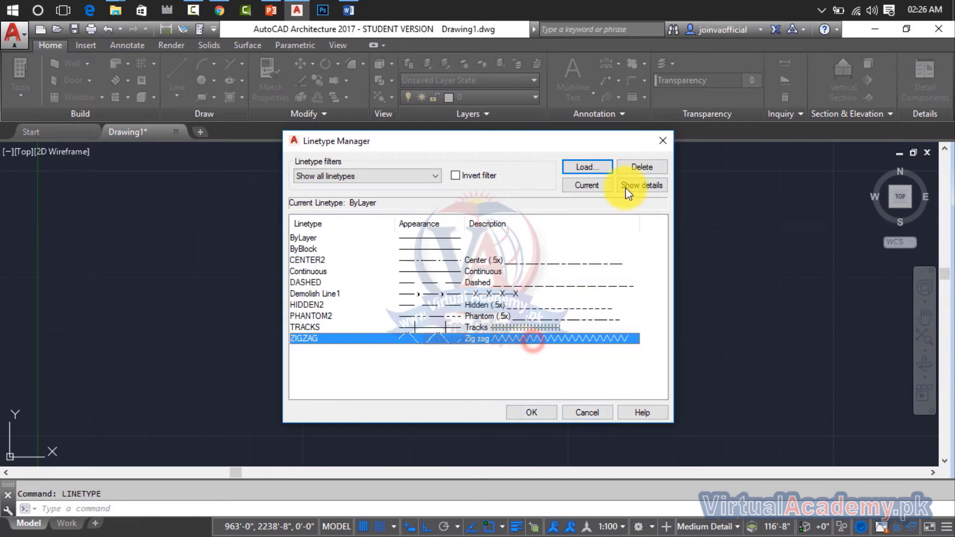
click(631, 171)
click(527, 328)
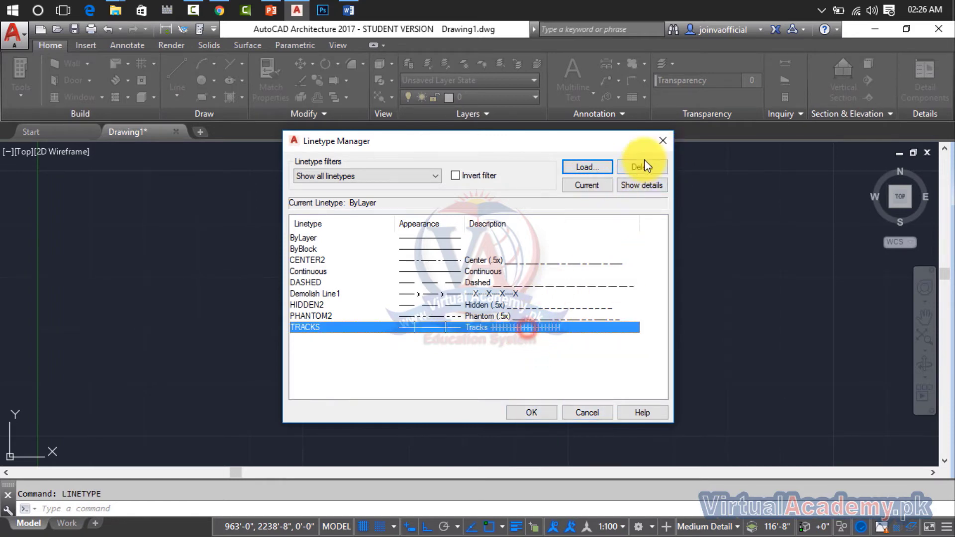
click(644, 166)
click(542, 316)
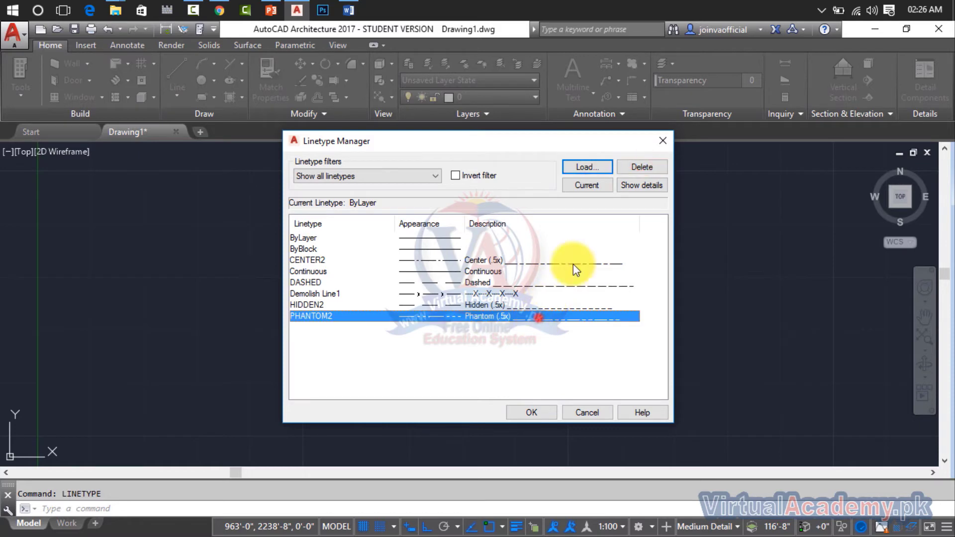
click(636, 165)
click(611, 202)
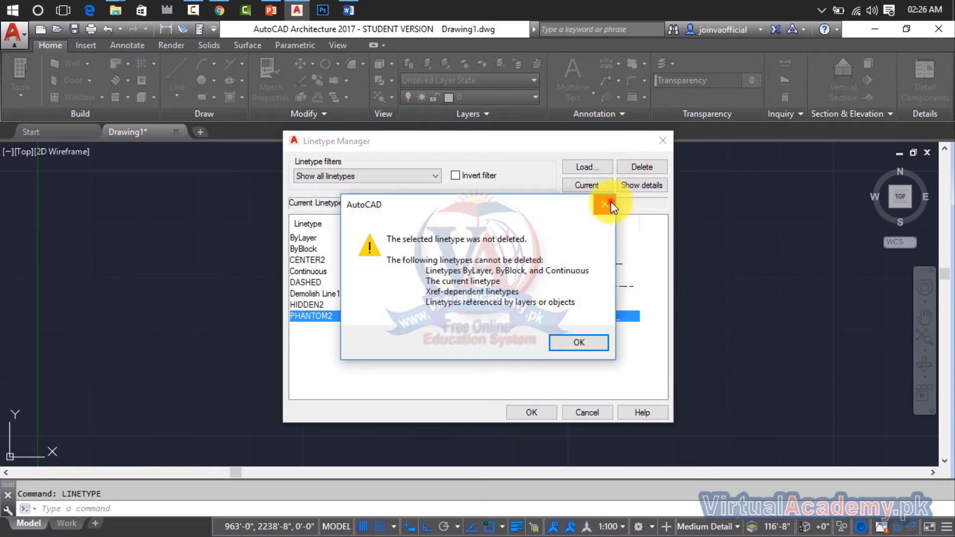
Step: Confirm ByLayer as current and accept the Linetype Manager changes
click(419, 237)
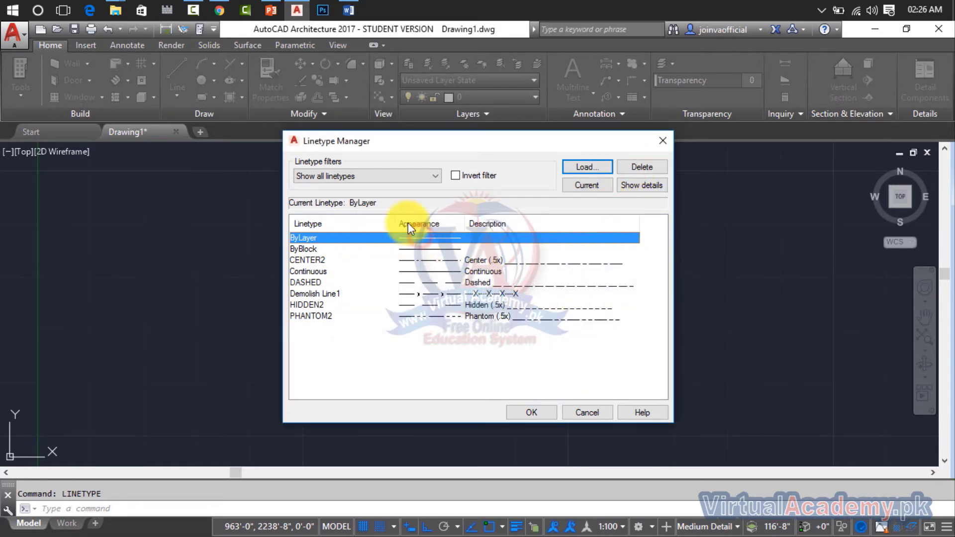
click(595, 182)
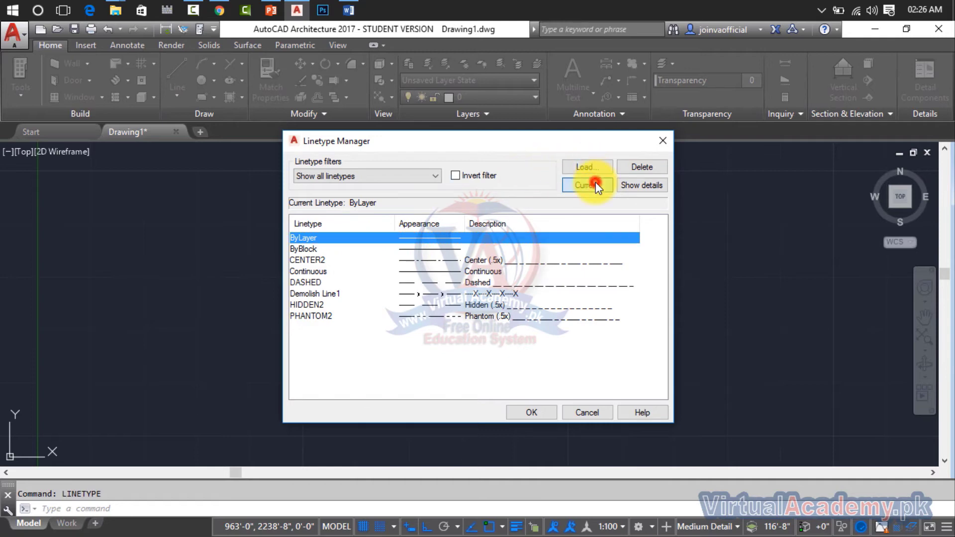
click(521, 406)
text(L)
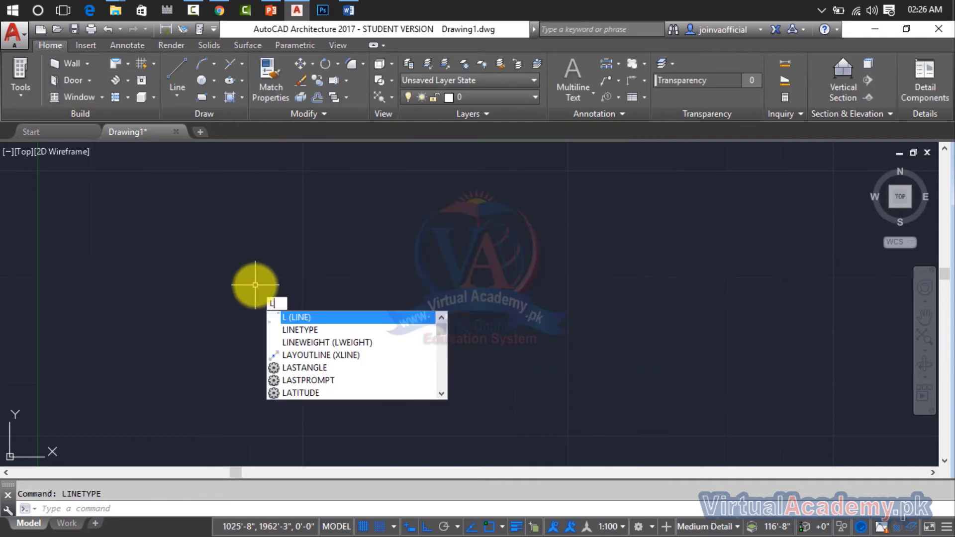
Step: Draw a long horizontal test line across the drawing
key(Return)
click(218, 285)
click(794, 287)
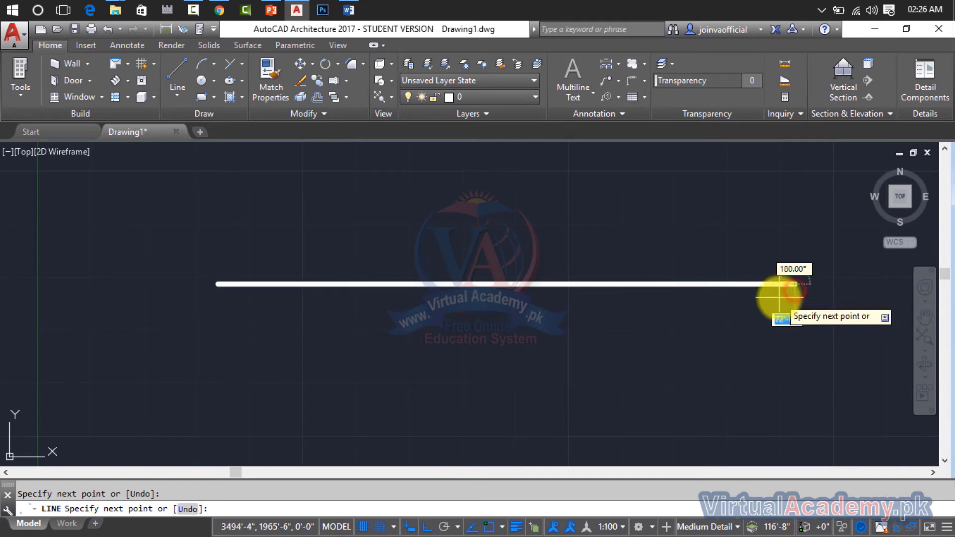
key(Escape)
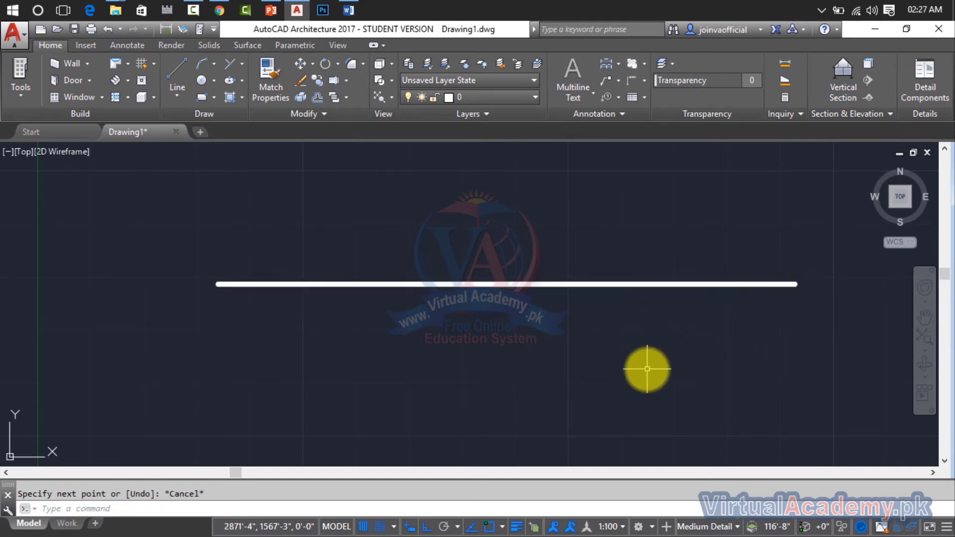
Step: Set the current lineweight to ByLayer via the LW settings
text(lw)
key(Return)
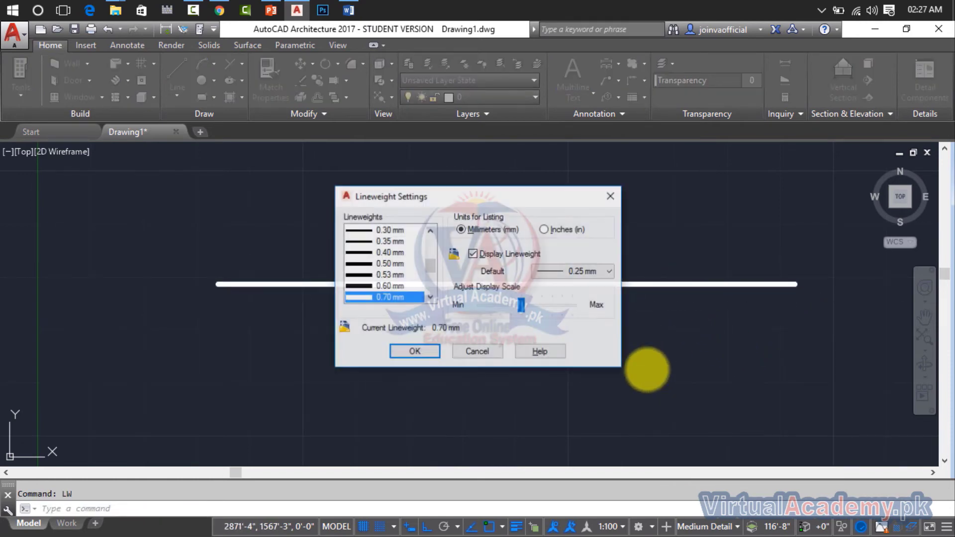
scroll(431, 269, up, 5)
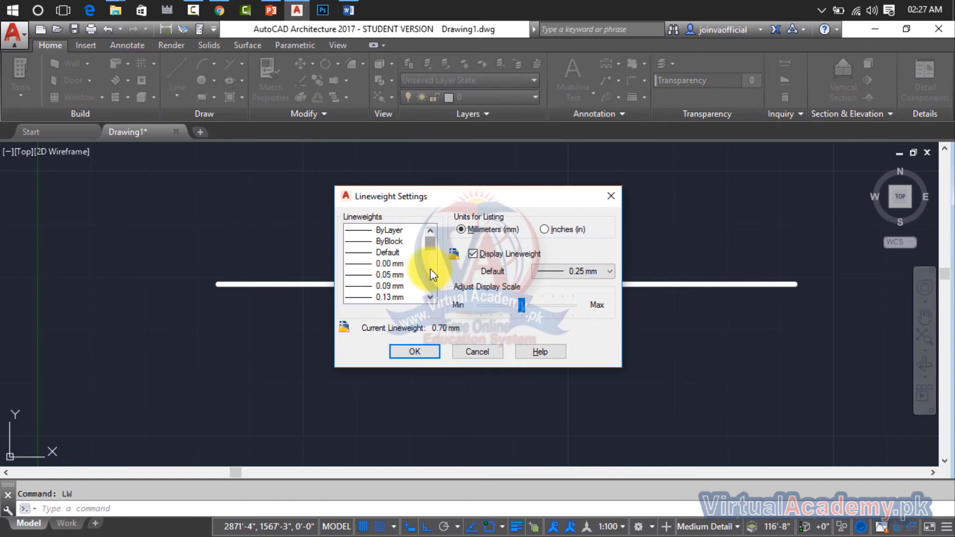
click(396, 232)
click(427, 354)
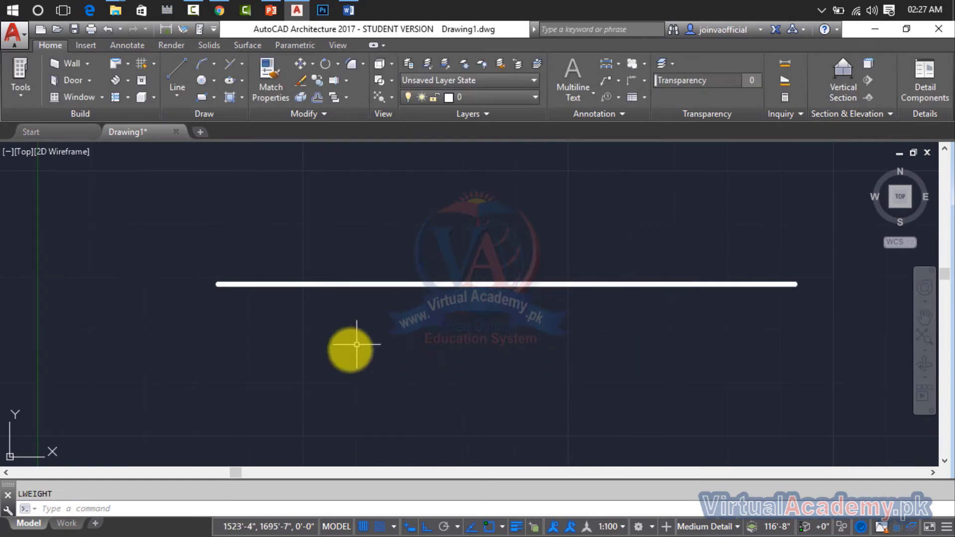
Step: Draw a second horizontal test line below the first
text(l)
key(Return)
click(263, 357)
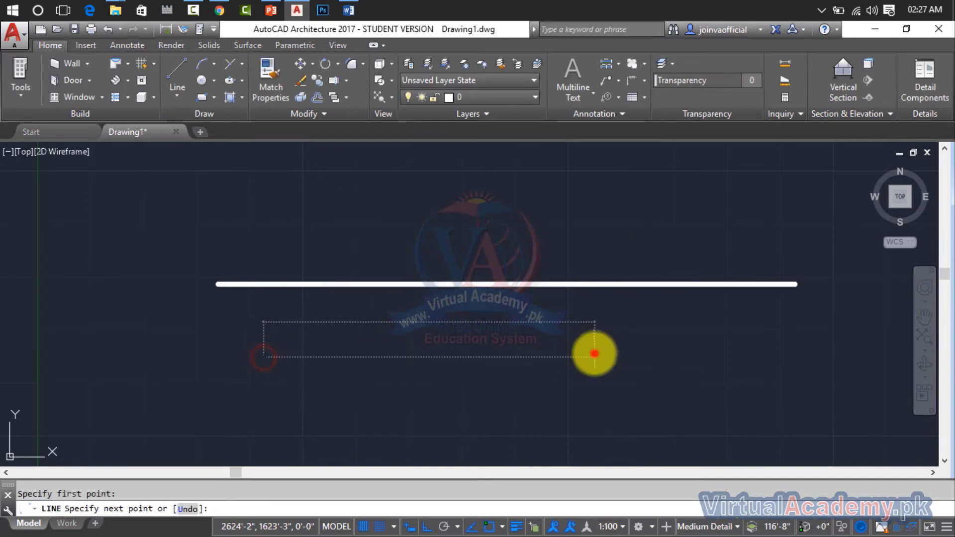
click(594, 353)
key(Escape)
text(lw)
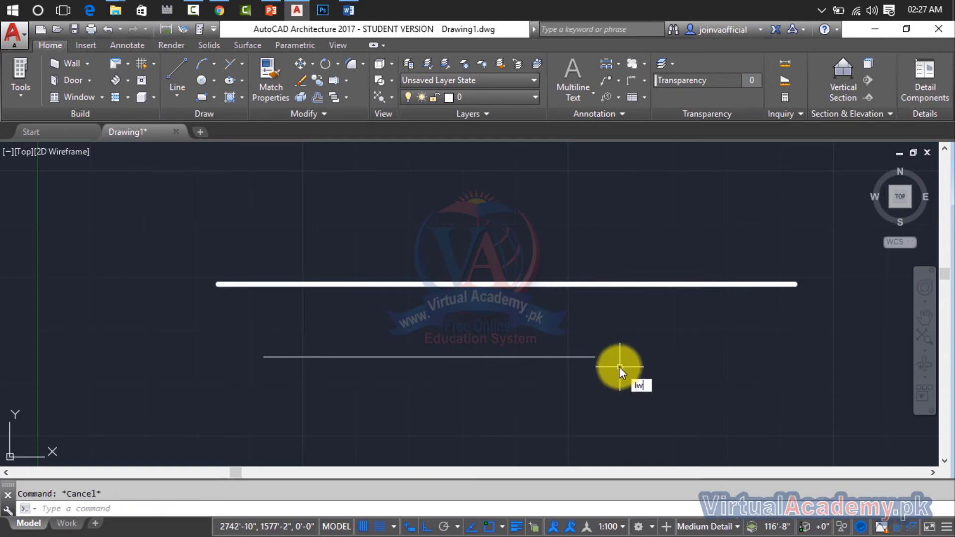
Step: Turn off Display Lineweight, then crossing-select and erase both test lines
key(Return)
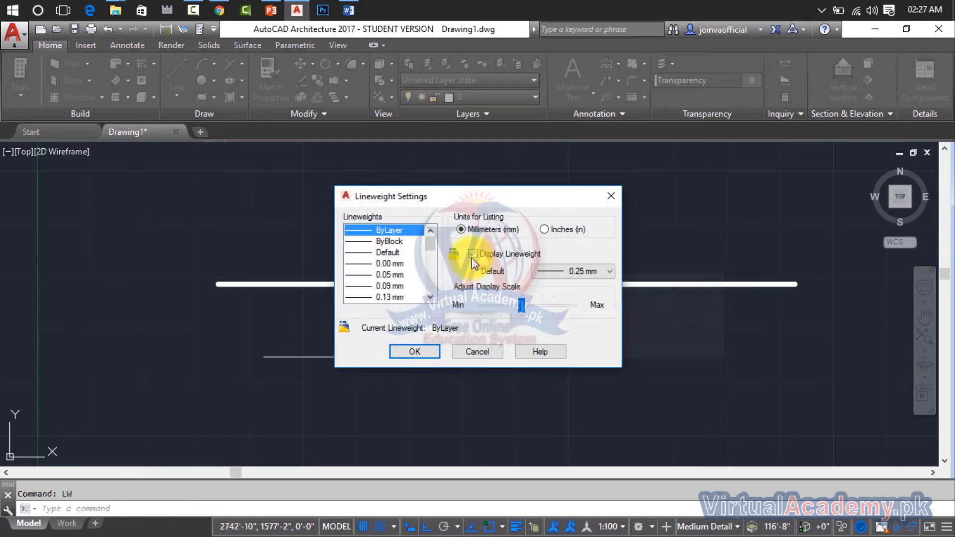
click(421, 353)
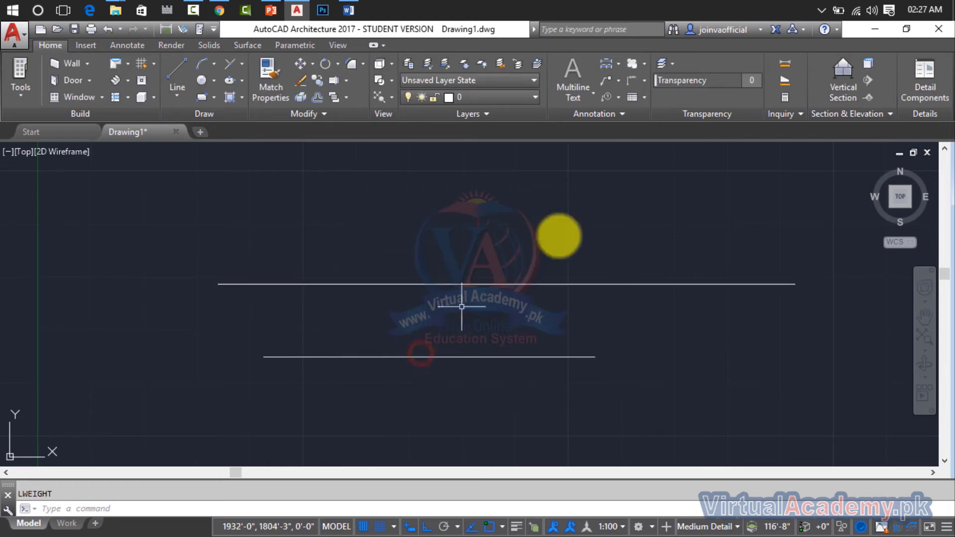
click(811, 213)
click(198, 400)
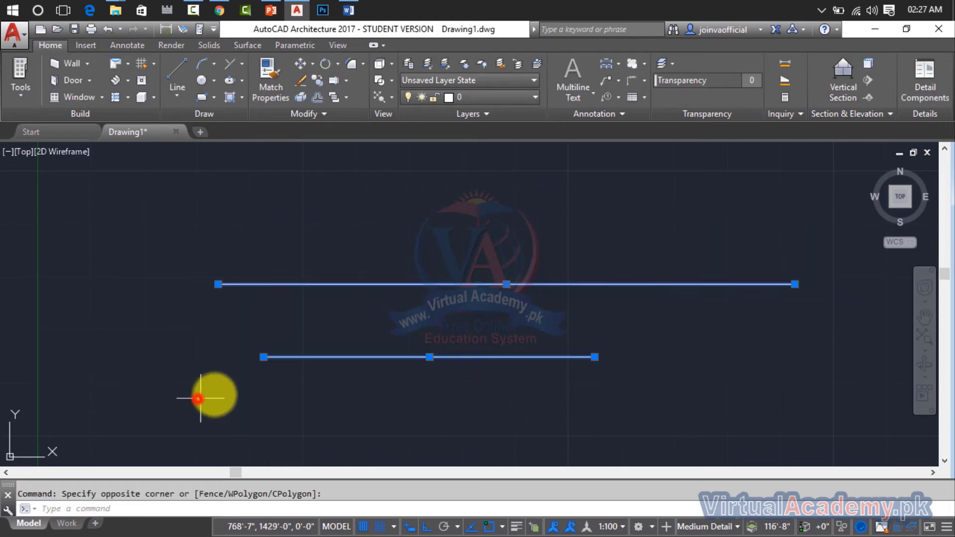
key(Delete)
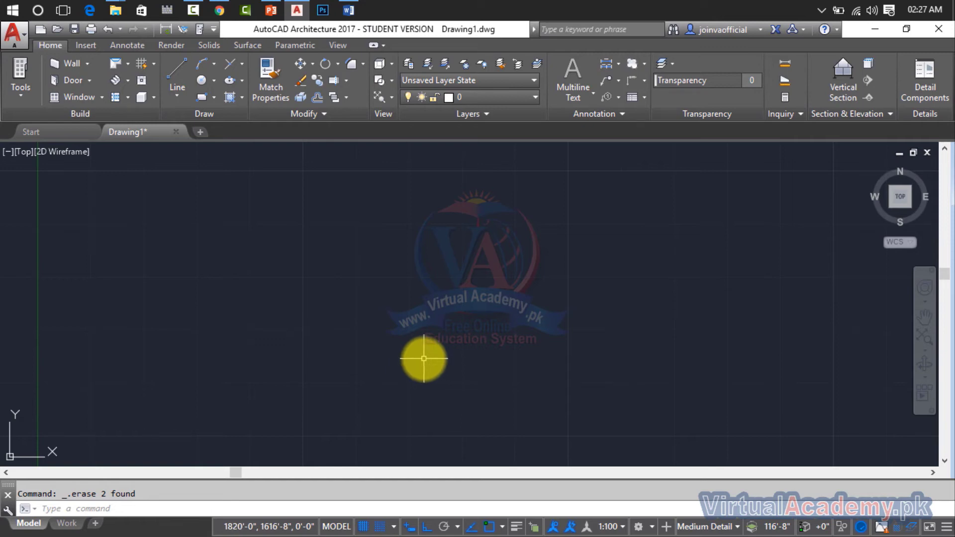
text(M)
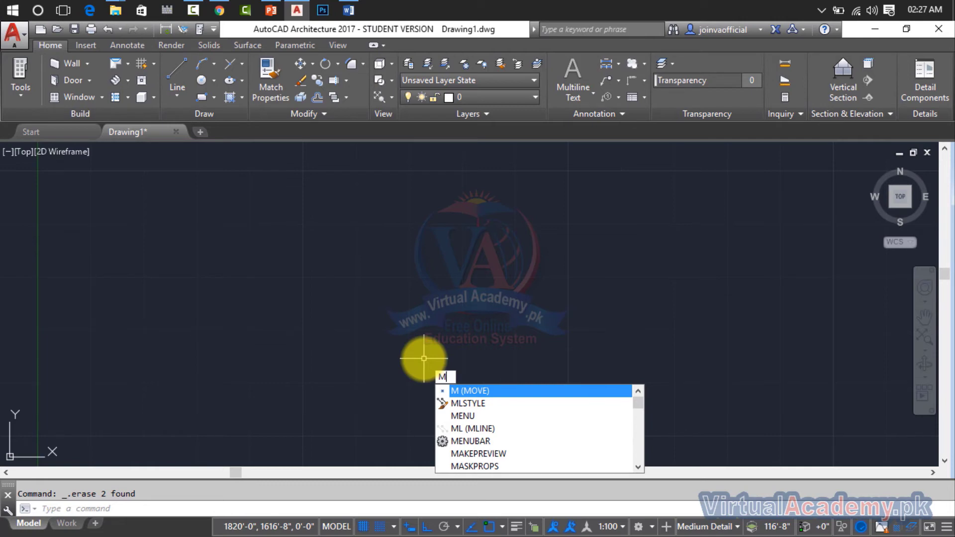
Step: Draw a straight horizontal test multiline across the drawing
text(L)
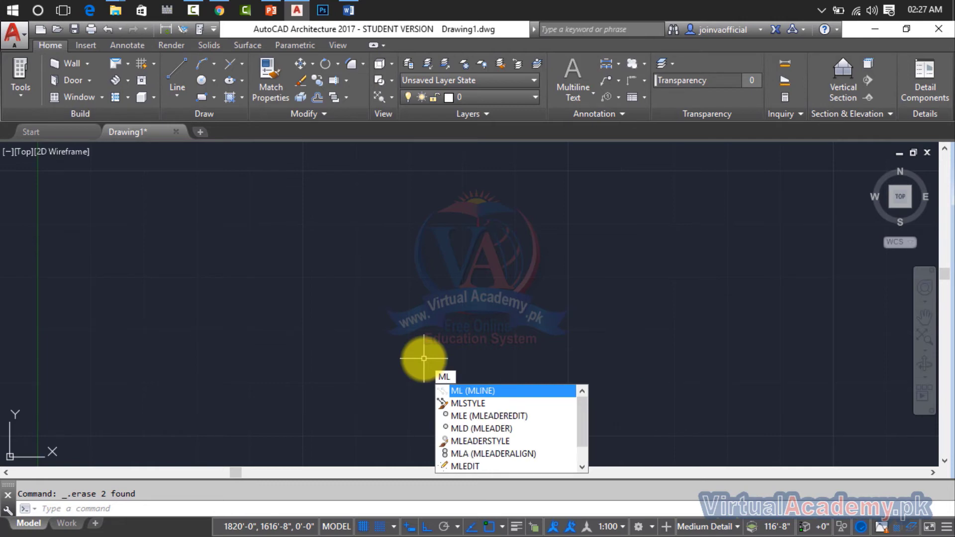
key(Return)
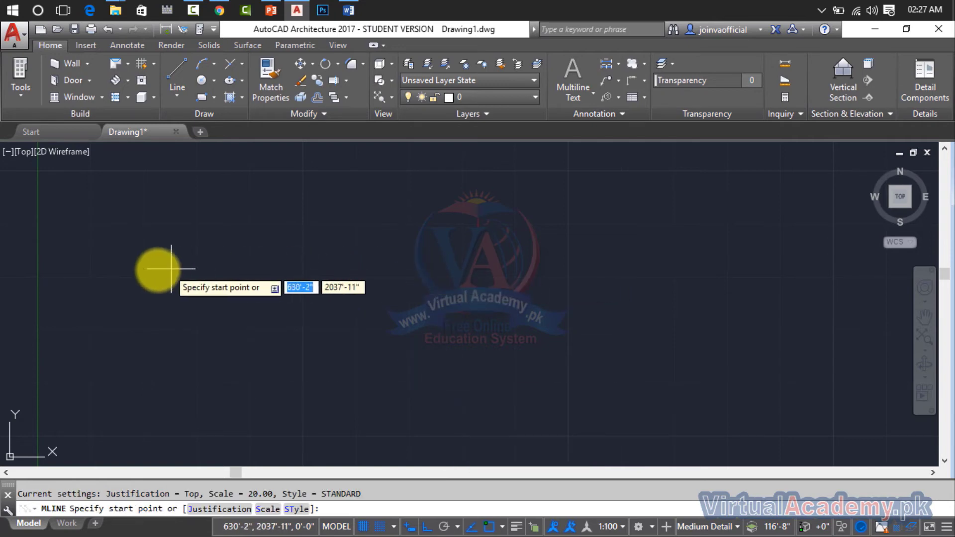
click(152, 269)
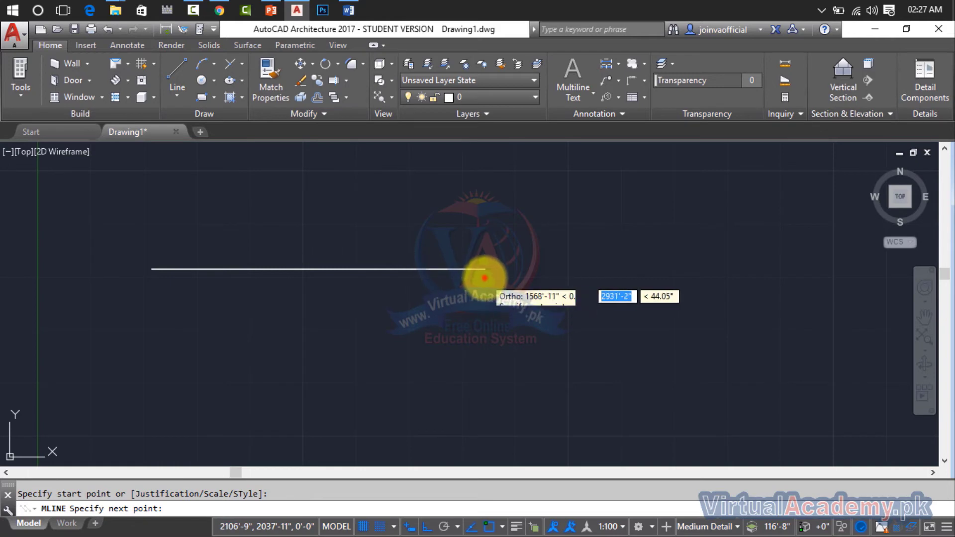
click(483, 276)
key(Escape)
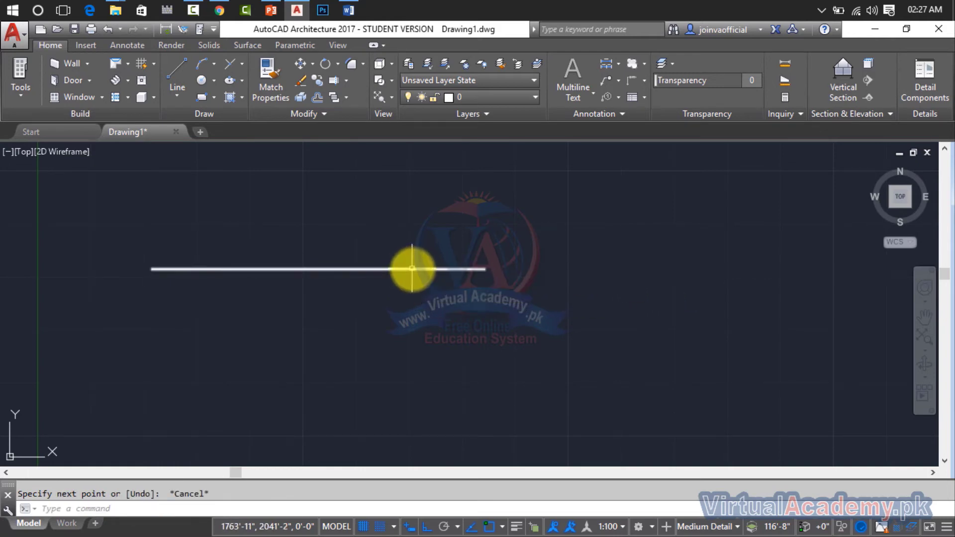
Step: Zoom the view, then window-select the test multiline and erase it
scroll(413, 270, up, 2)
scroll(413, 270, up, 1)
scroll(413, 271, up, 1)
scroll(413, 272, up, 2)
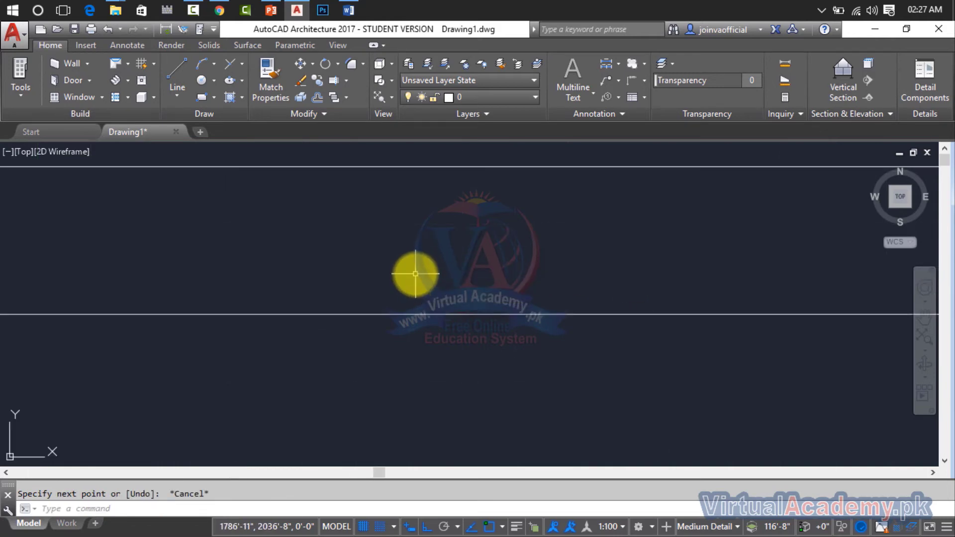
scroll(415, 273, down, 2)
scroll(415, 274, down, 3)
scroll(412, 273, down, 1)
click(469, 208)
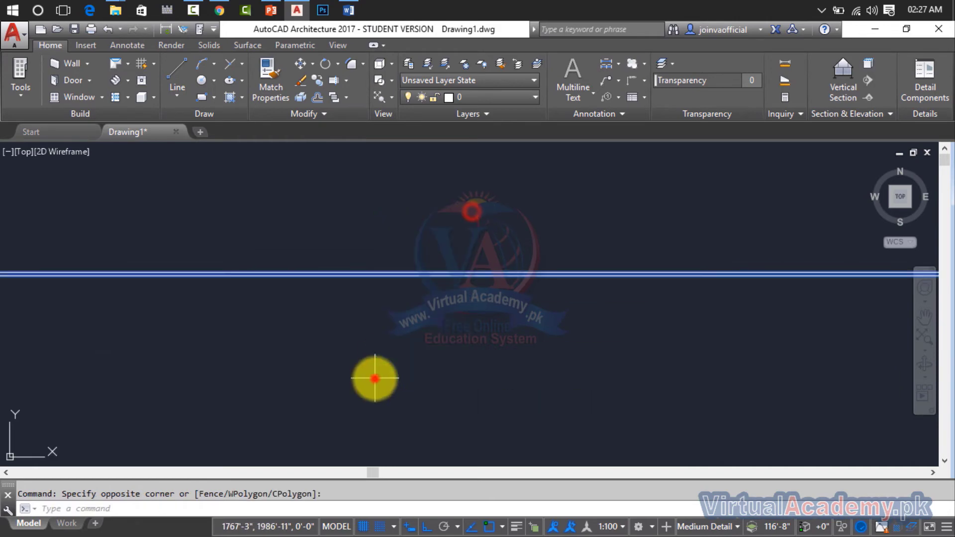
click(375, 378)
key(Delete)
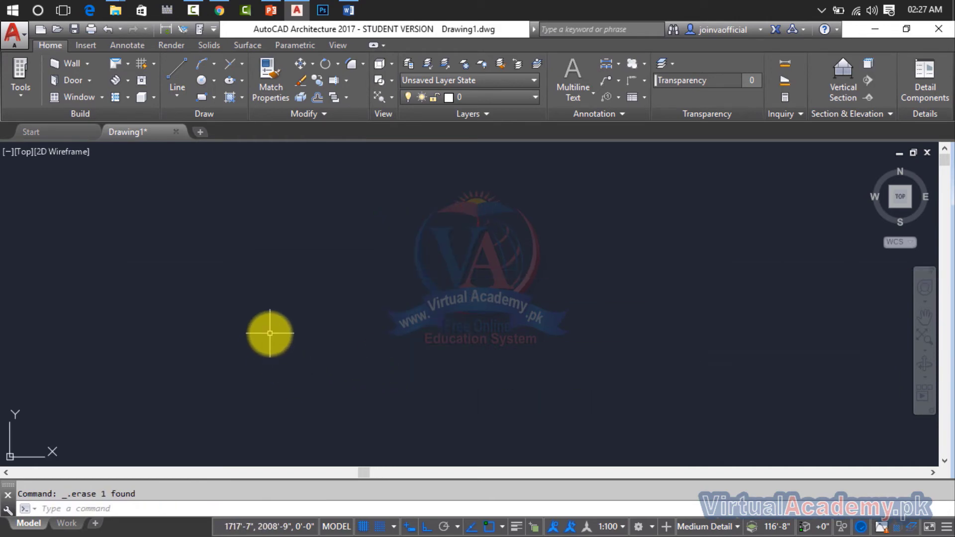
Step: Draw a rectangular multiline and close it back to its start point
text(ml)
key(Return)
click(194, 293)
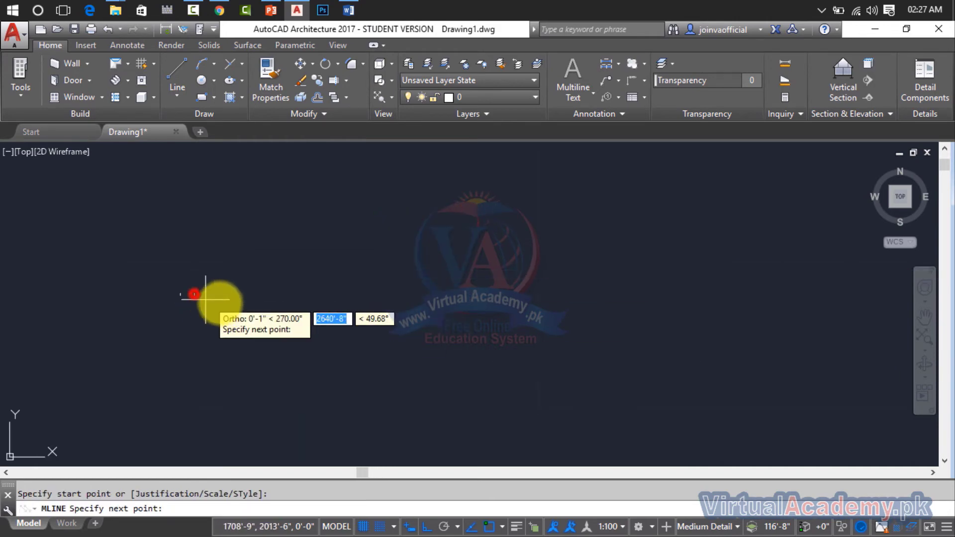
click(418, 303)
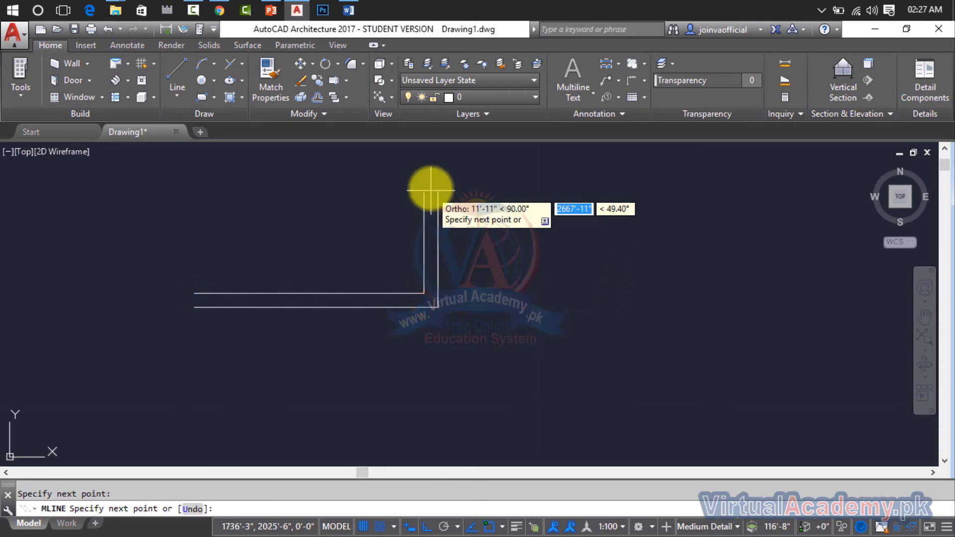
mouse_move(426, 192)
middle_down()
mouse_move(431, 179)
mouse_move(454, 315)
middle_up()
click(455, 220)
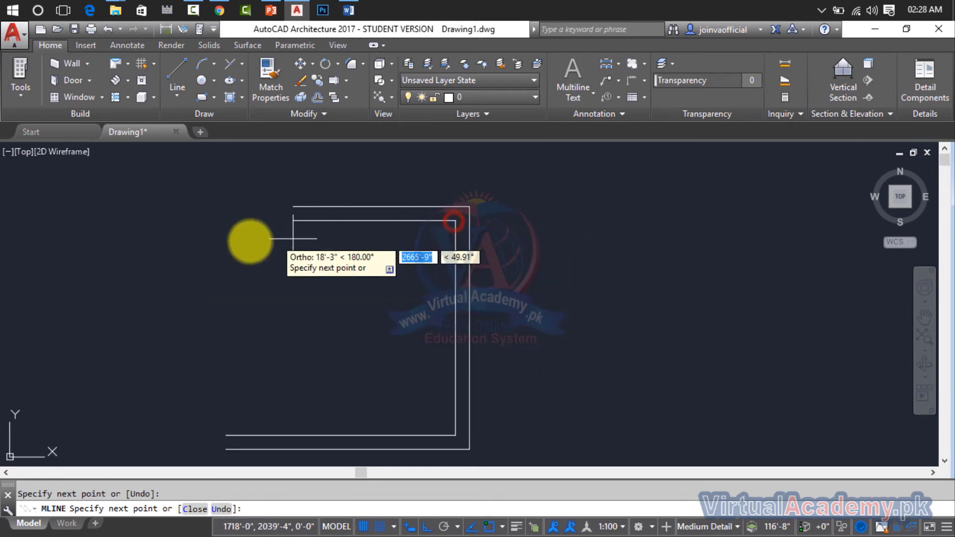
click(220, 220)
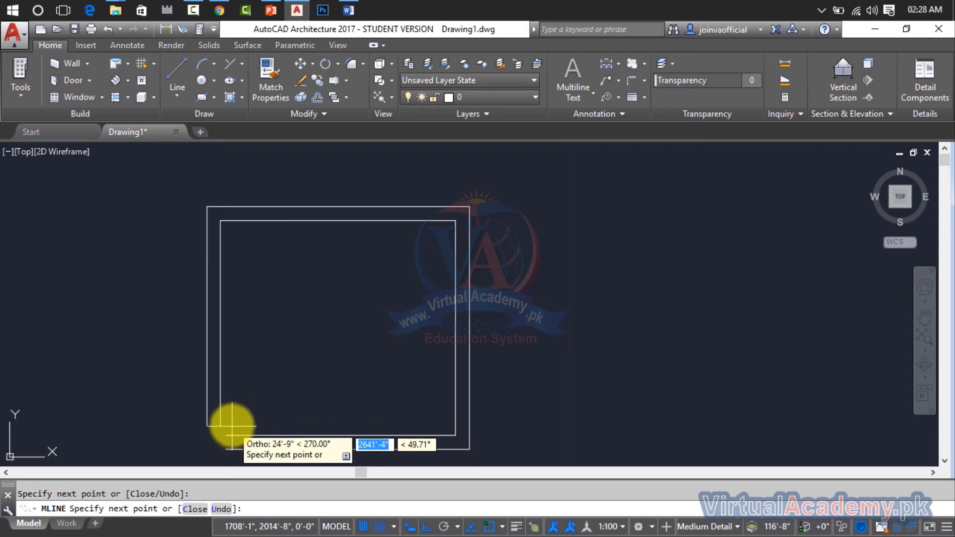
text(c)
key(Return)
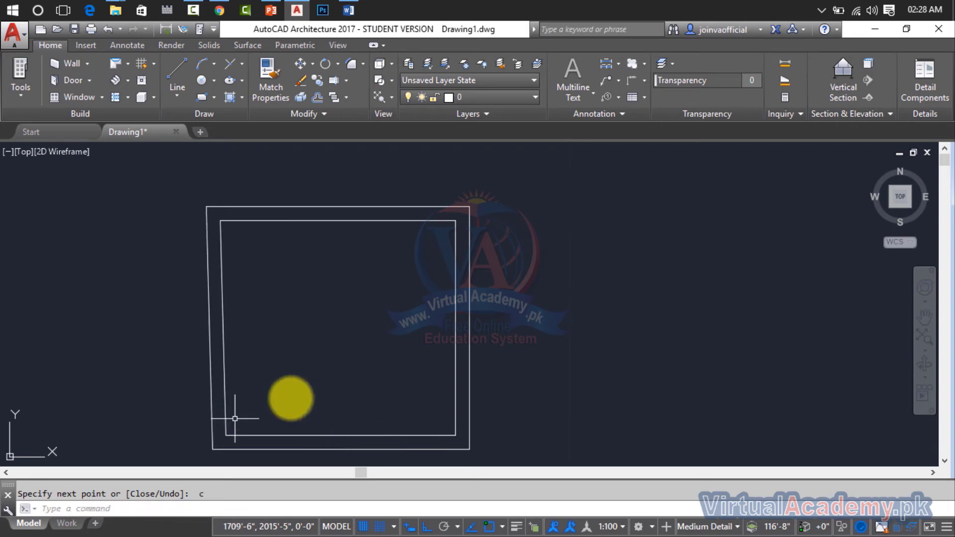
Step: Erase the rectangular multiline; a Move command is started and cancelled
click(591, 234)
click(384, 358)
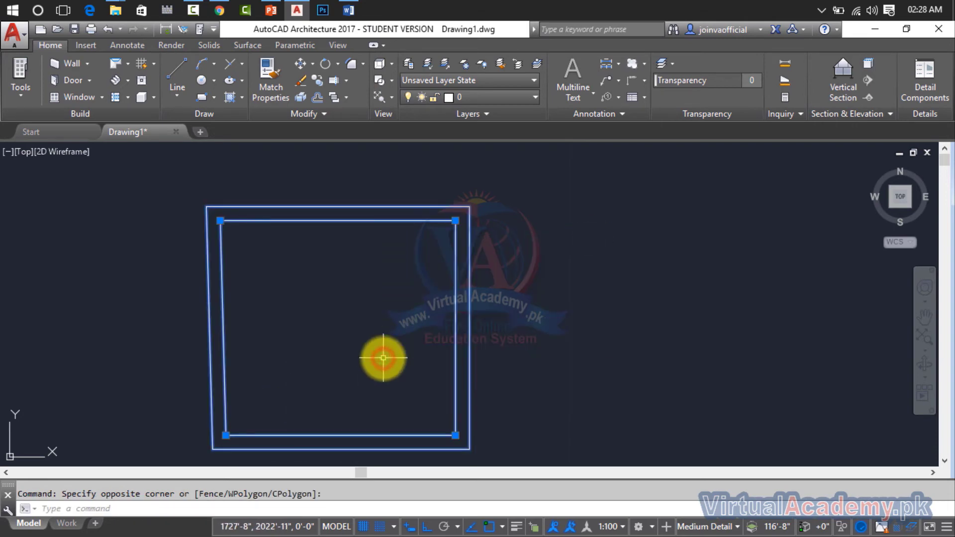
key(Delete)
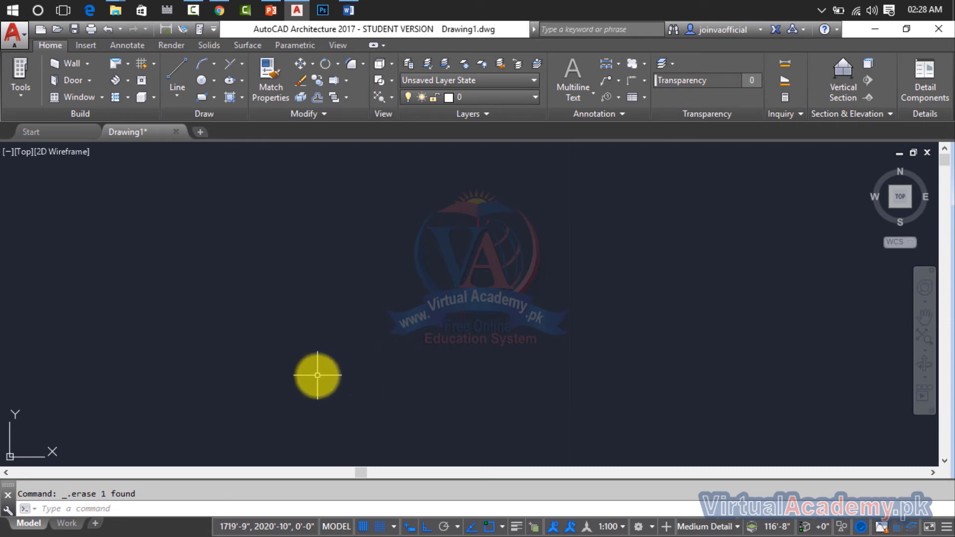
key(Escape)
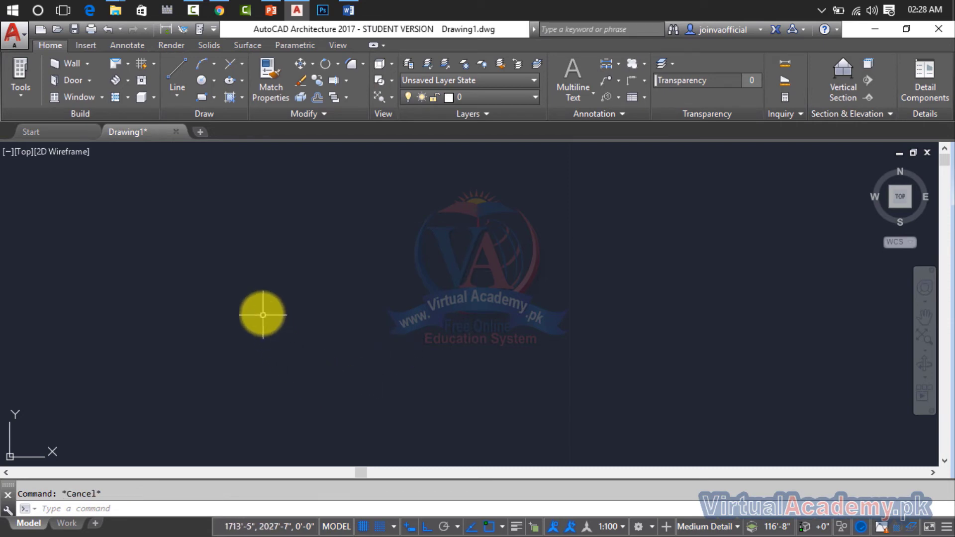
text(m)
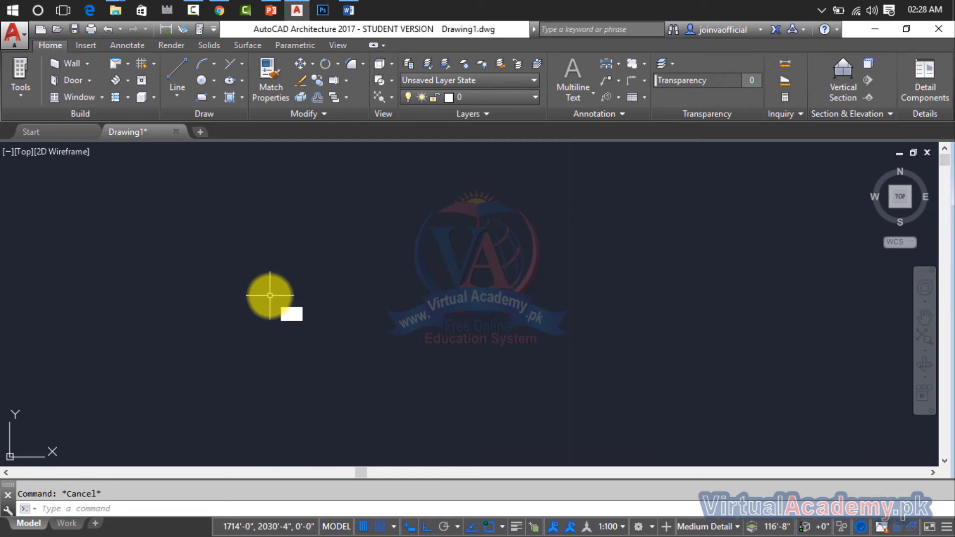
key(Return)
key(Escape)
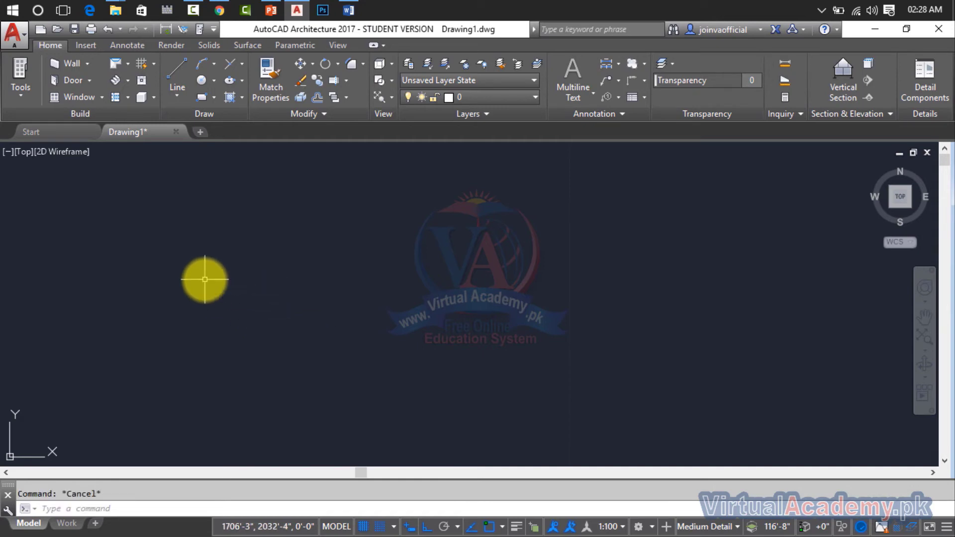
Step: Draw one new horizontal two-line multiline from left to right
text(ML)
key(Return)
click(202, 275)
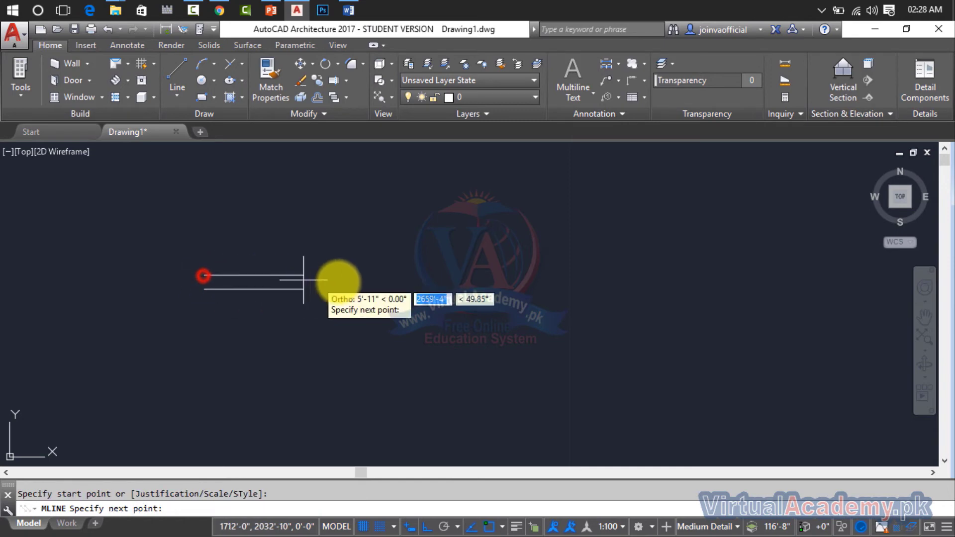
click(374, 283)
key(Escape)
scroll(294, 284, up, 2)
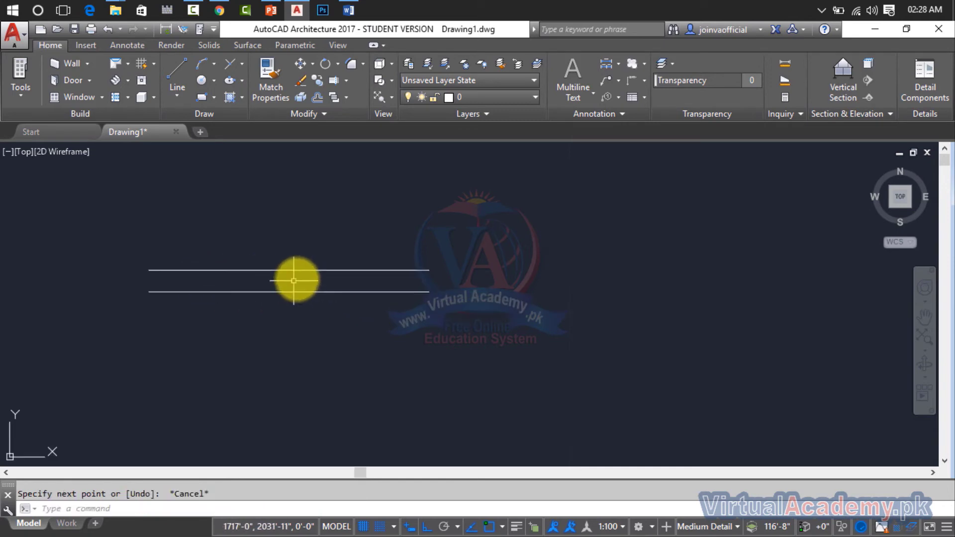
scroll(300, 278, up, 4)
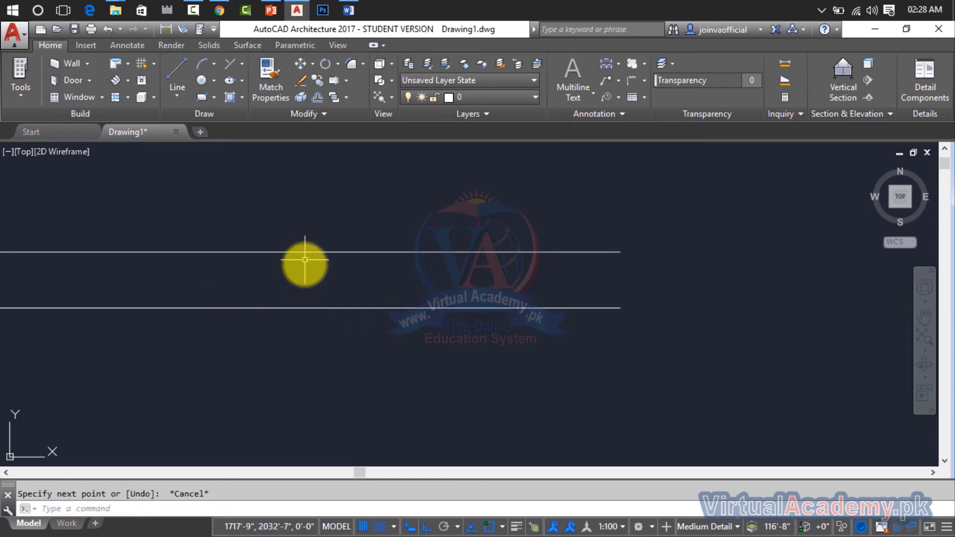
scroll(303, 303, down, 2)
scroll(303, 305, down, 1)
scroll(305, 283, up, 2)
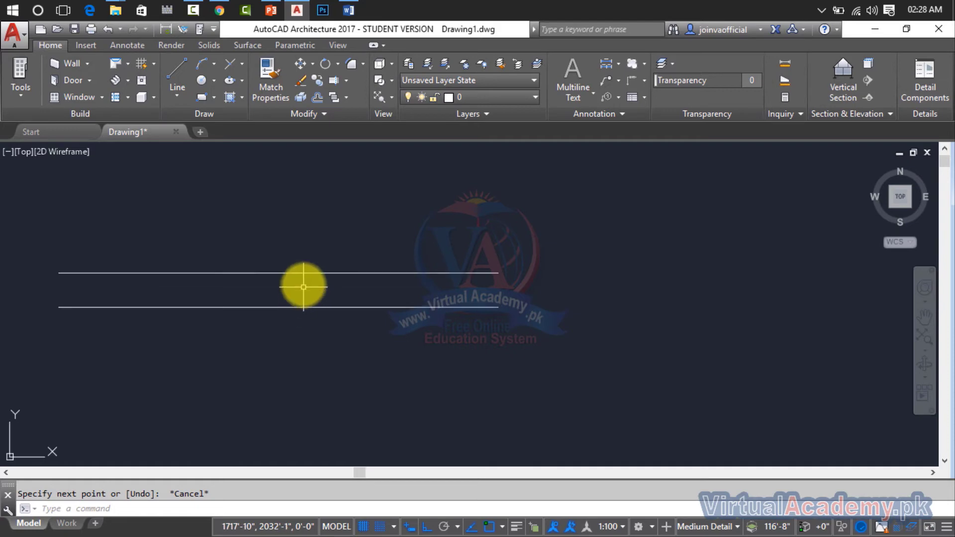
scroll(301, 276, down, 1)
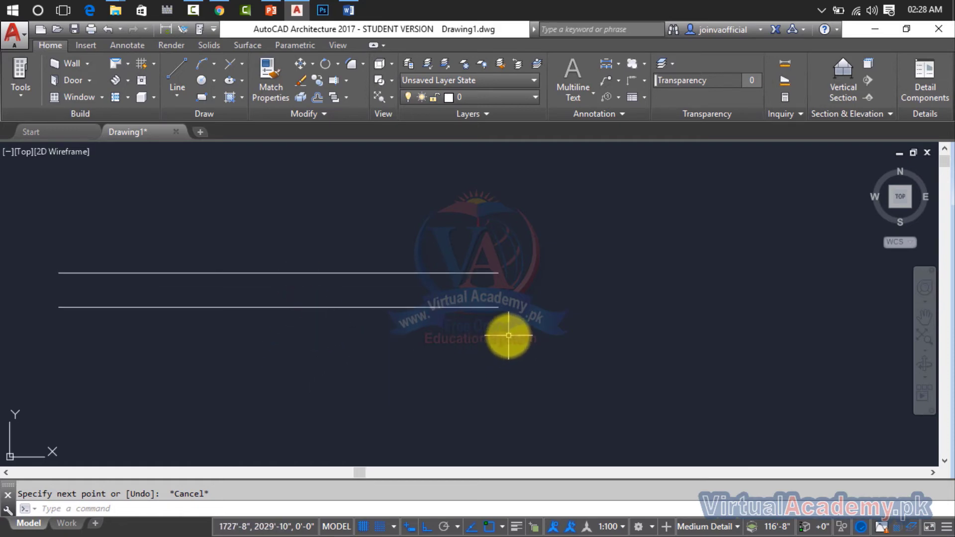
text(m)
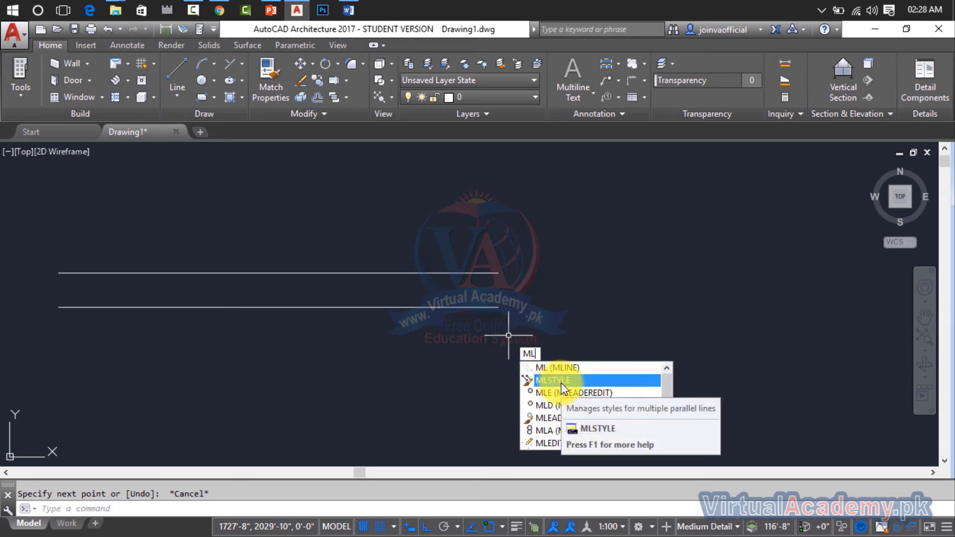
Step: Open the Multiline Style manager and begin a new style based on STANDARD
click(560, 380)
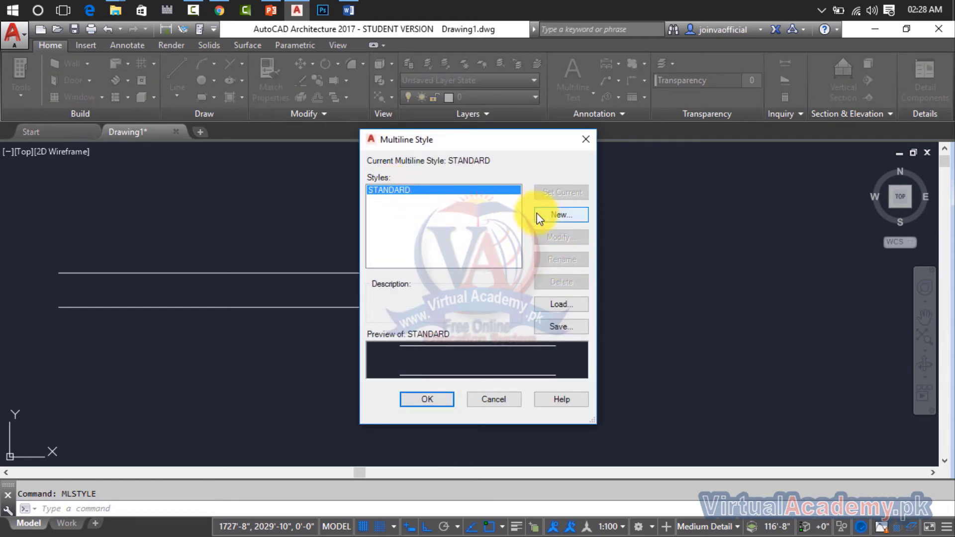
click(440, 192)
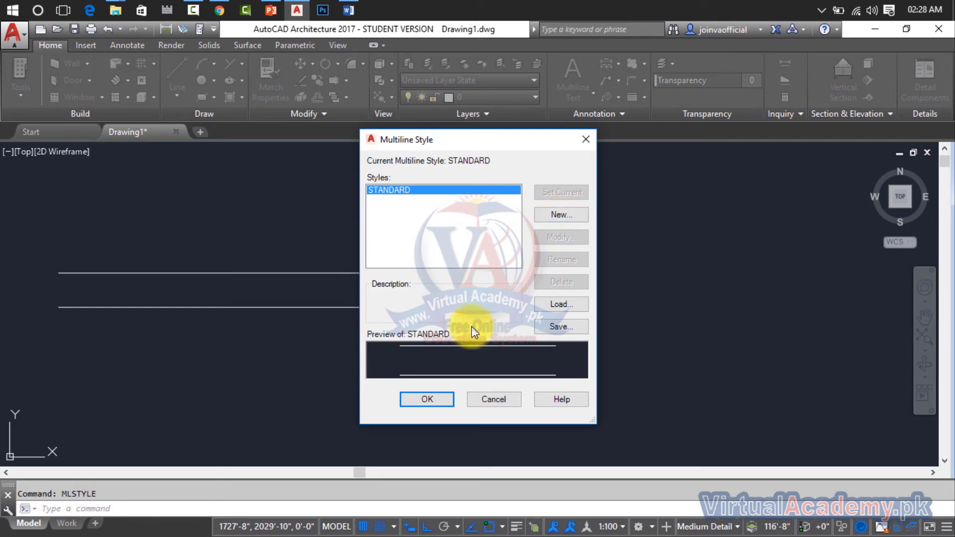
click(467, 354)
click(409, 189)
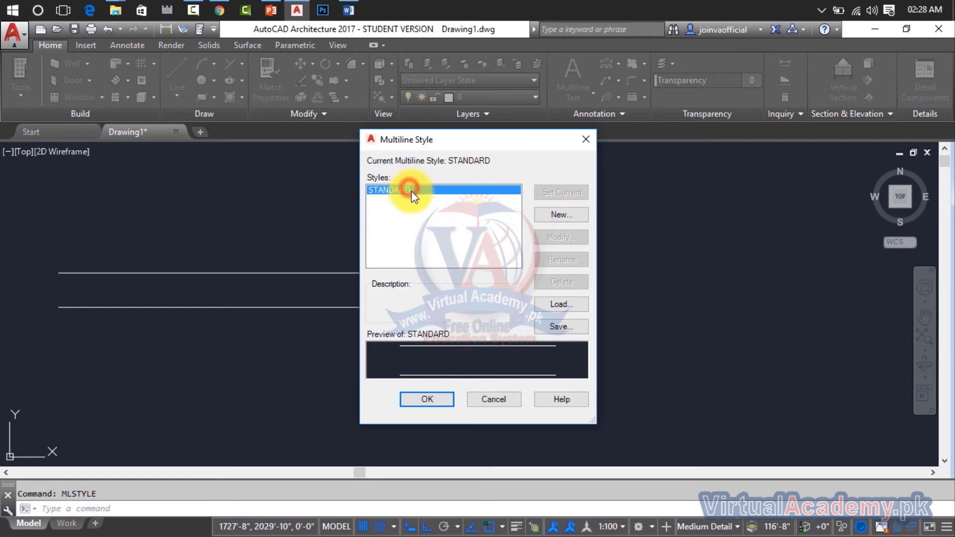
click(552, 214)
click(457, 258)
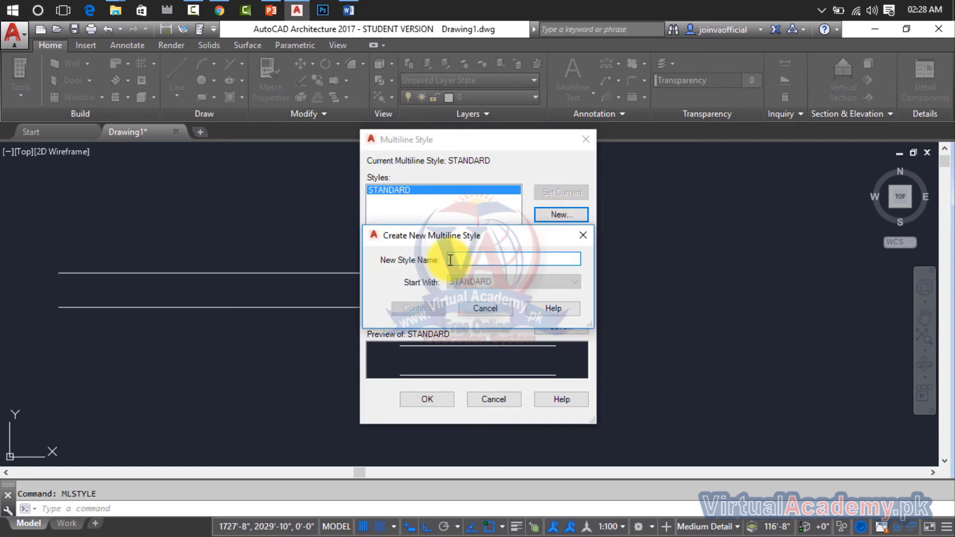
Step: Name the new style TAIMUR and change its two element offsets to 1 and 0.5
text(B)
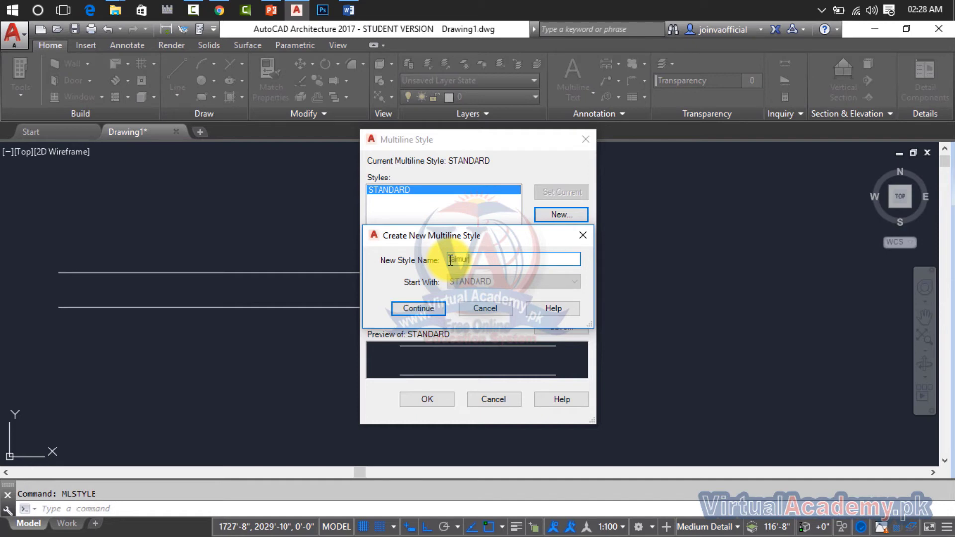
click(416, 308)
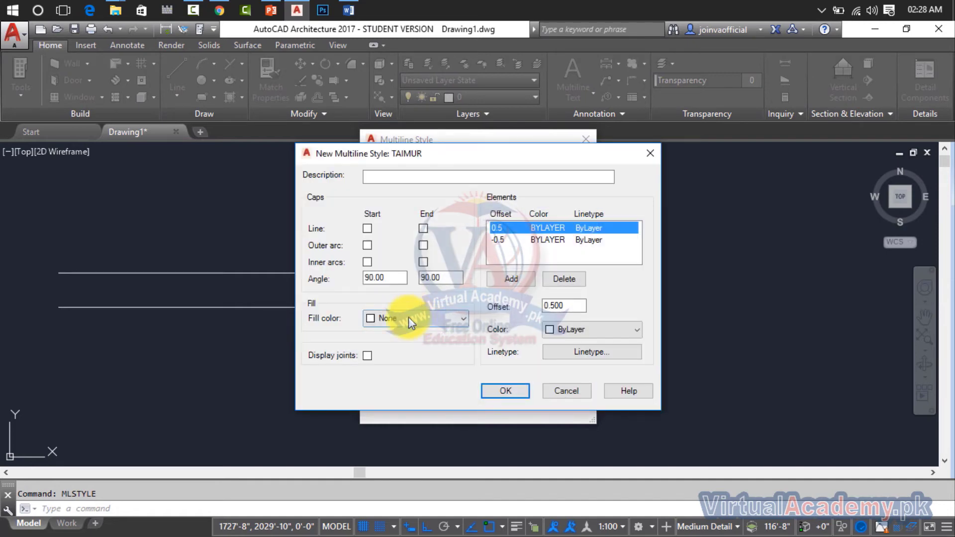
mouse_move(461, 154)
mouse_down()
mouse_move(534, 192)
mouse_move(649, 189)
mouse_up()
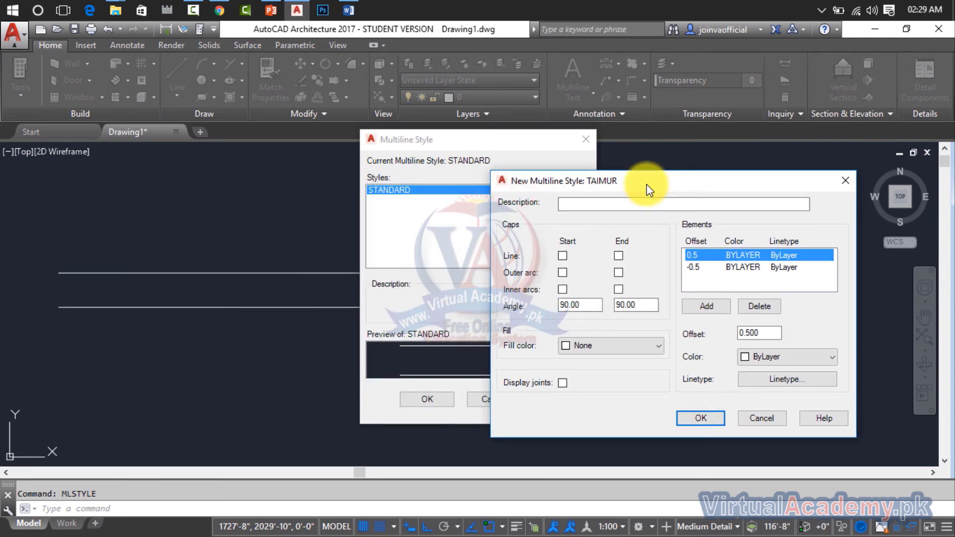
click(702, 269)
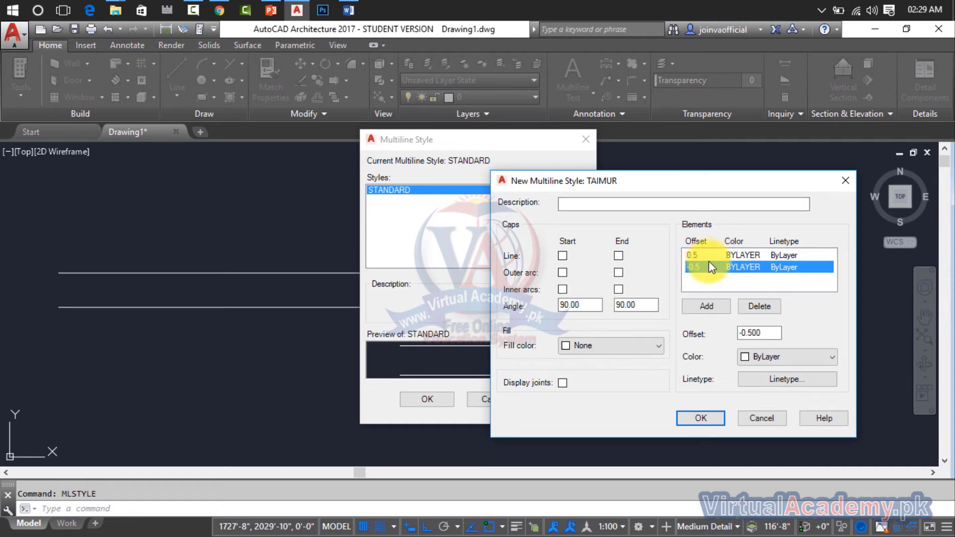
click(708, 257)
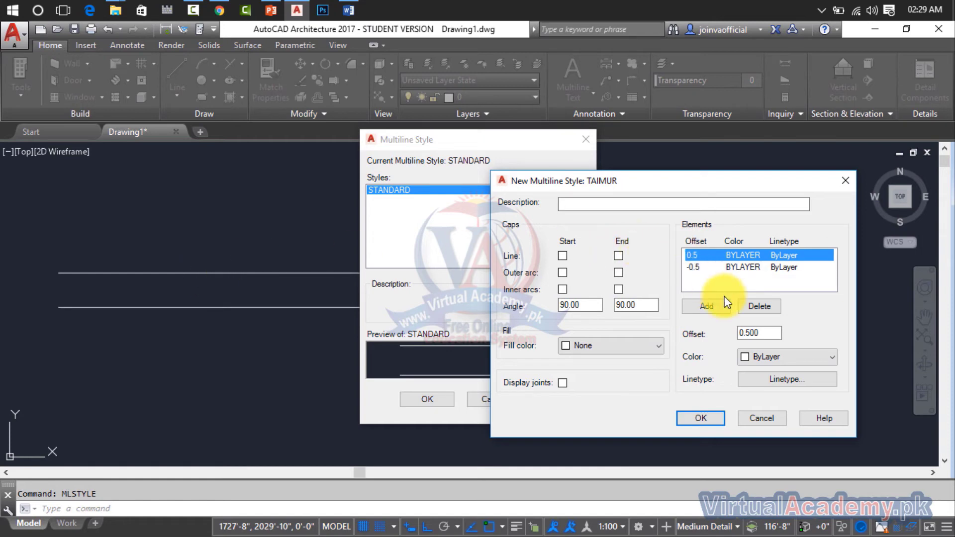
double_click(756, 329)
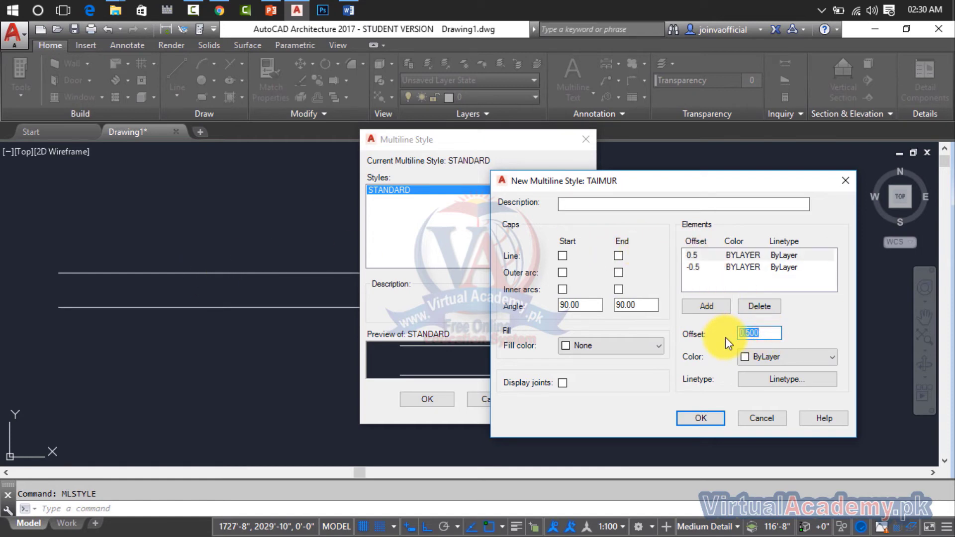
text(1)
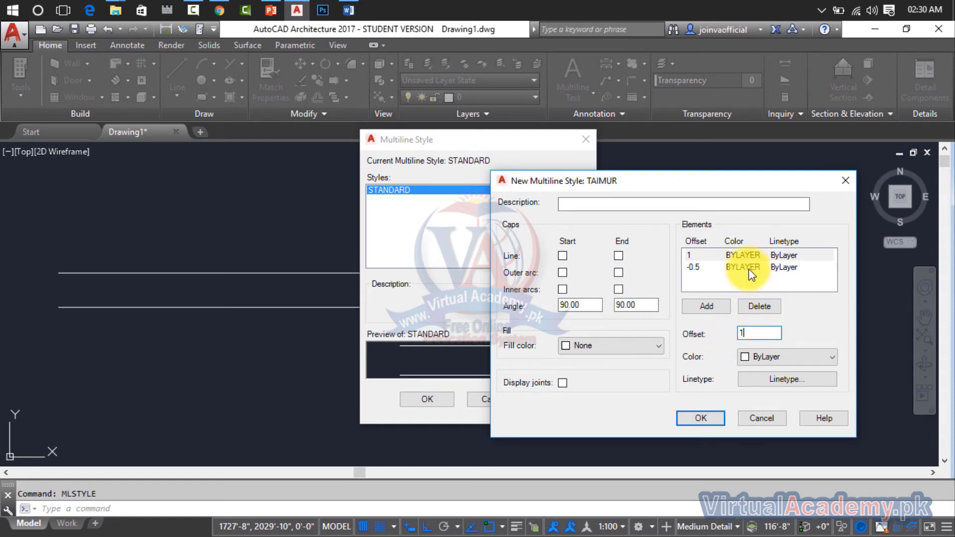
click(748, 270)
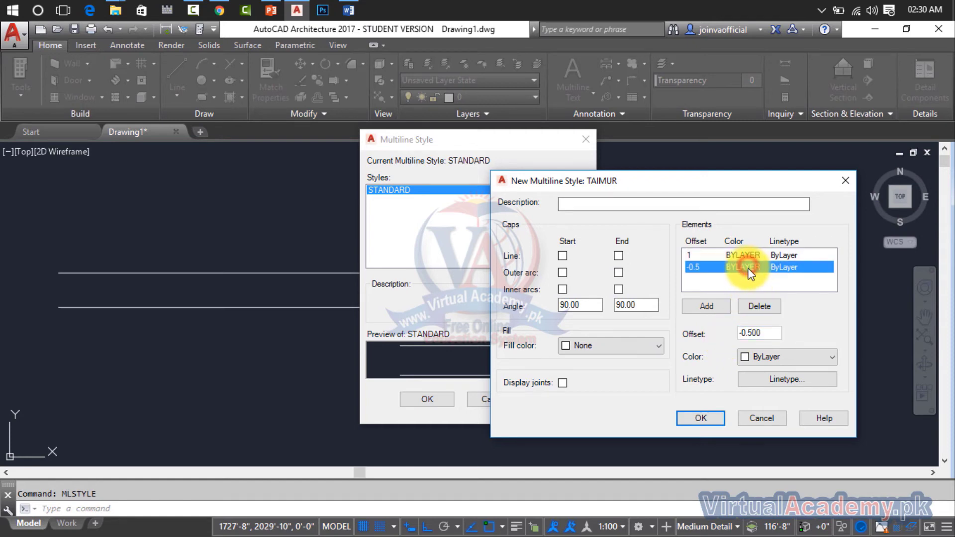
double_click(768, 333)
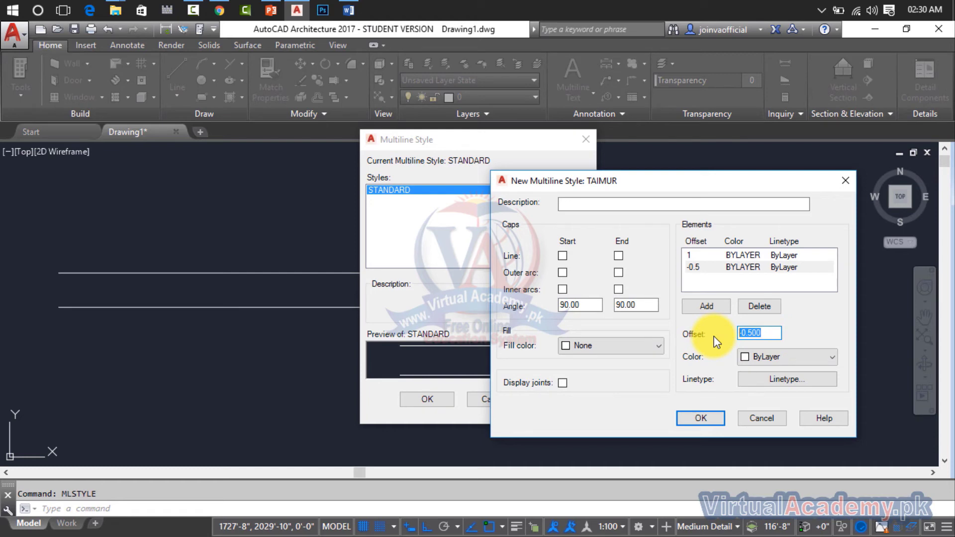
text(.5)
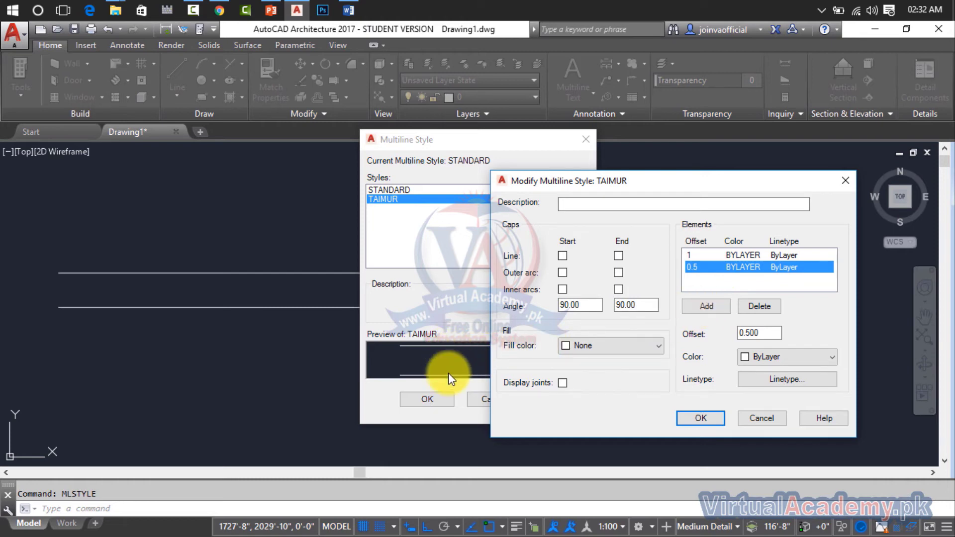
Step: Add a third line element at offset 0 and colour it red
click(704, 306)
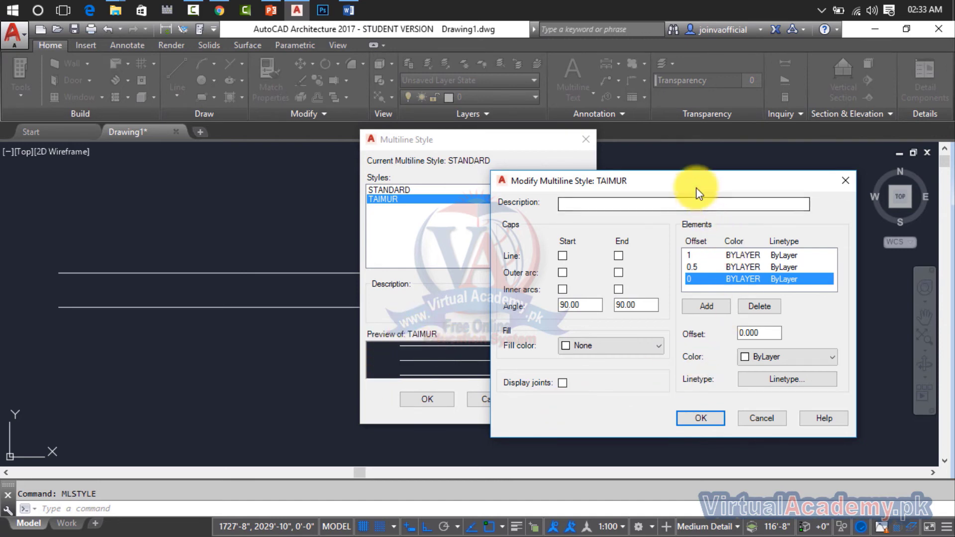
drag(696, 181, 826, 164)
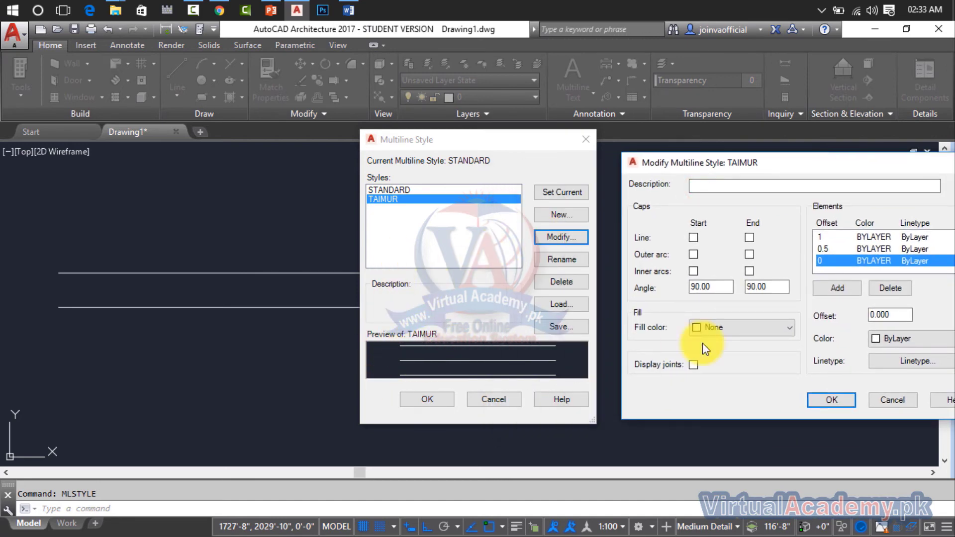
drag(851, 172, 798, 140)
click(886, 311)
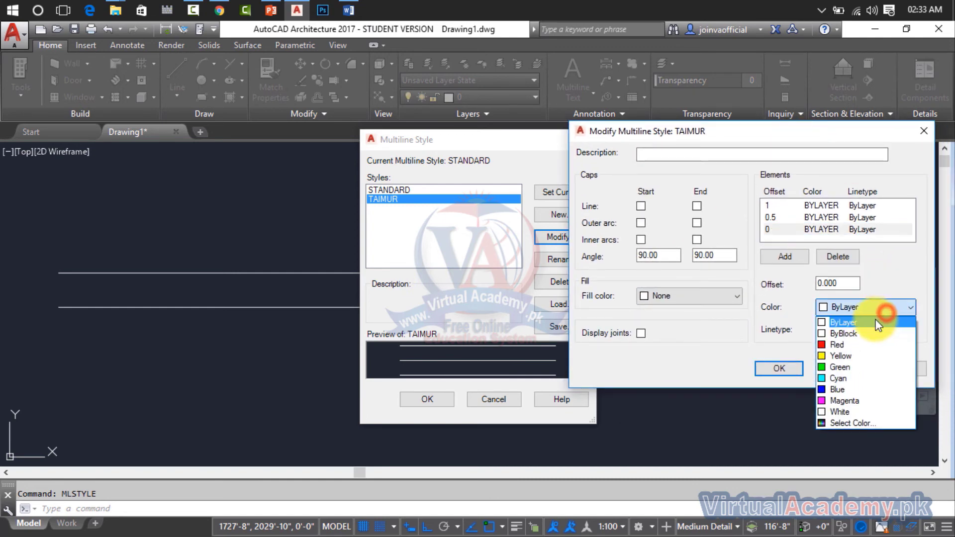
click(842, 344)
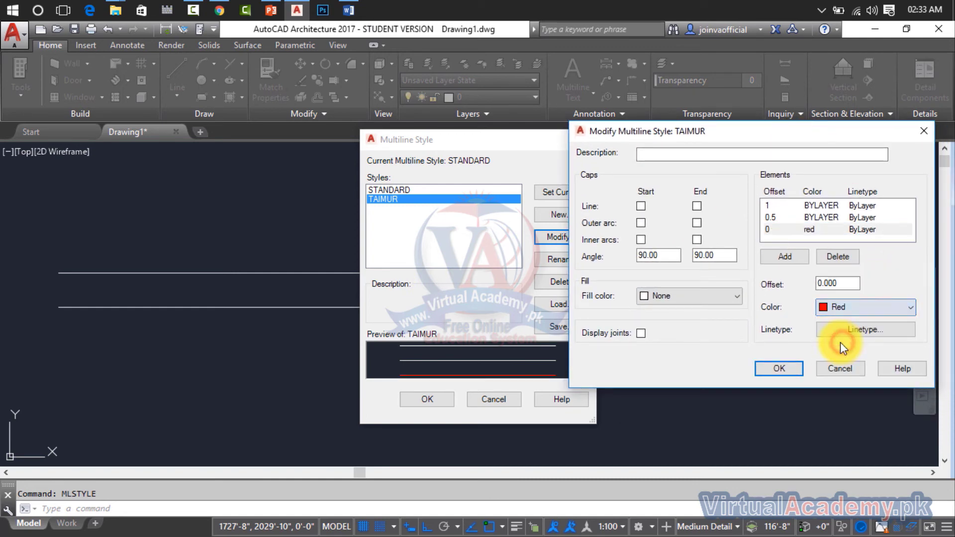
Step: Colour the 0.5 element yellow and the offset 1 element yellow, then red
click(837, 217)
click(840, 307)
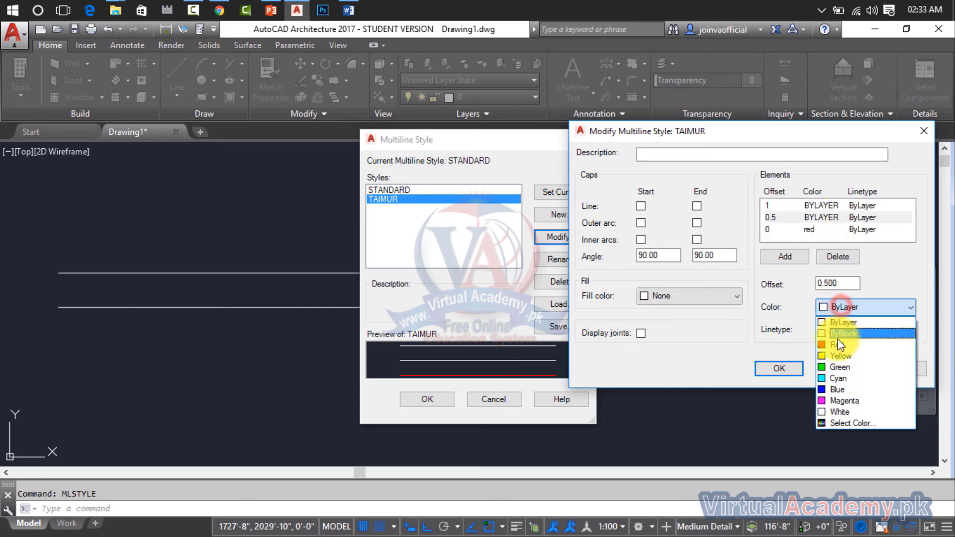
click(839, 355)
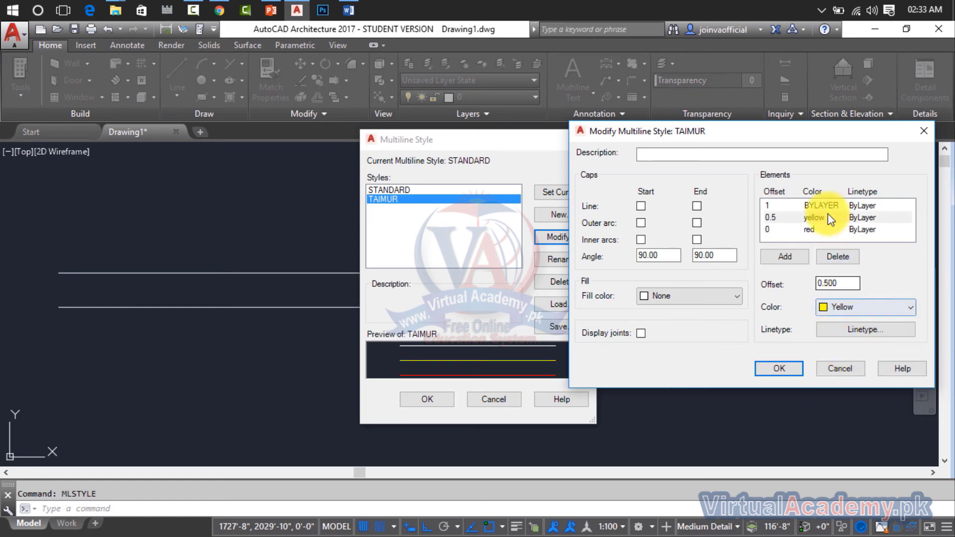
click(824, 206)
click(849, 307)
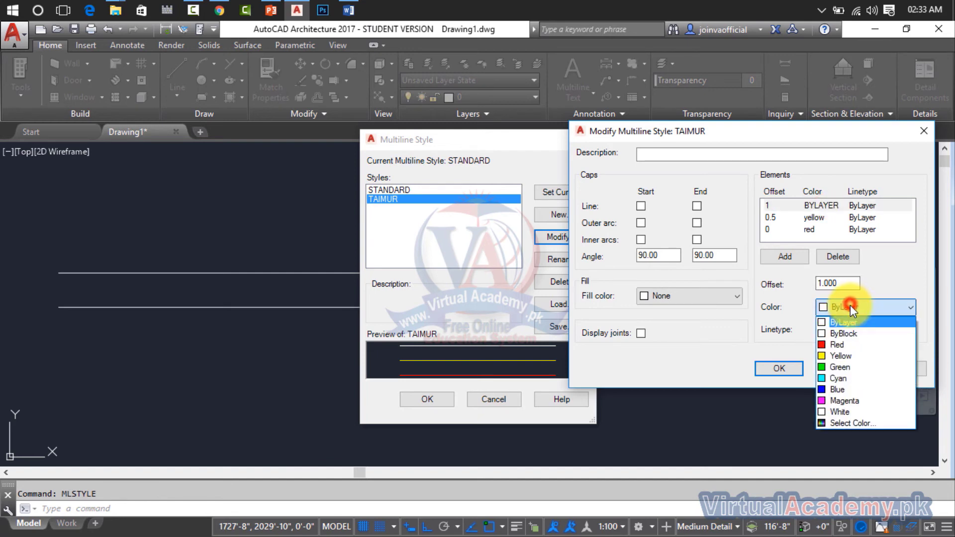
click(836, 355)
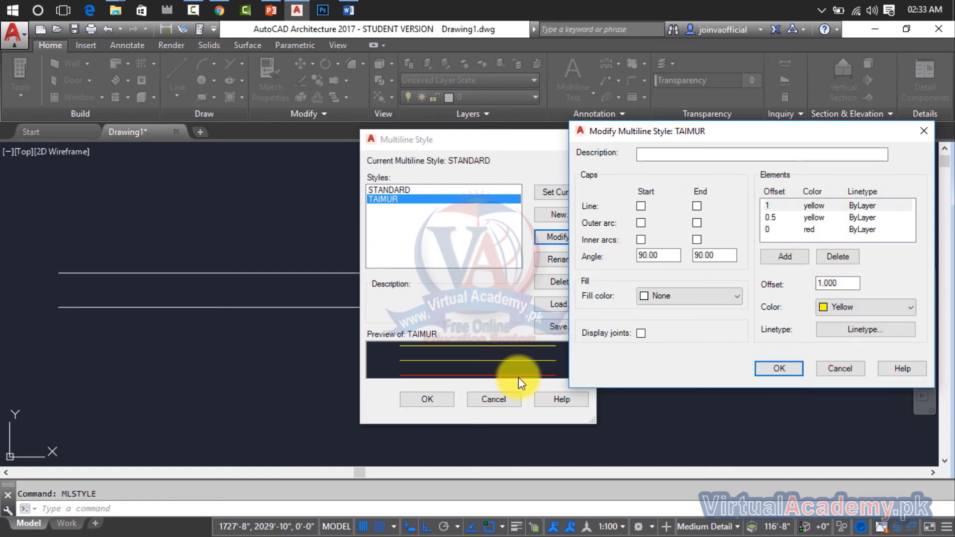
click(846, 307)
click(824, 345)
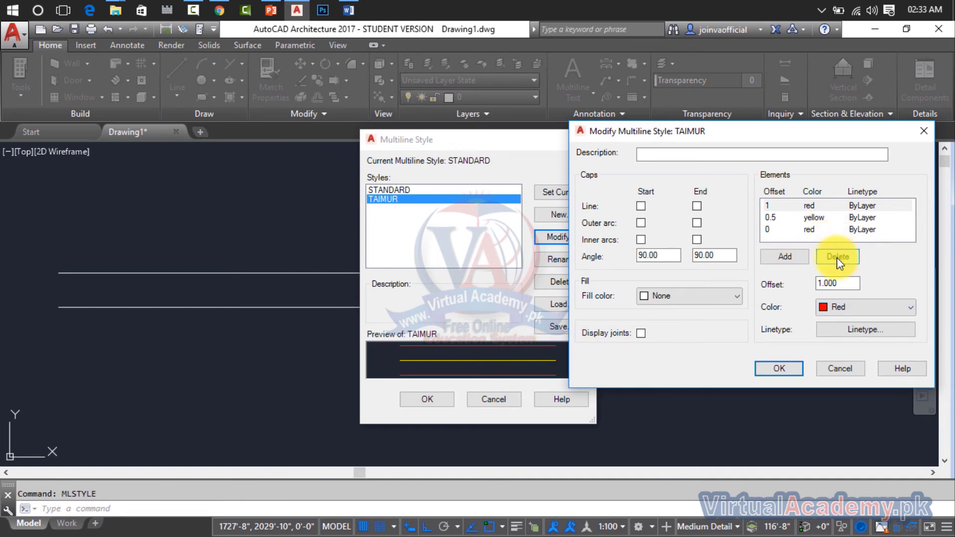
Step: Reset the offset 1, 0.5 and 0 elements back to ByLayer colour
click(844, 308)
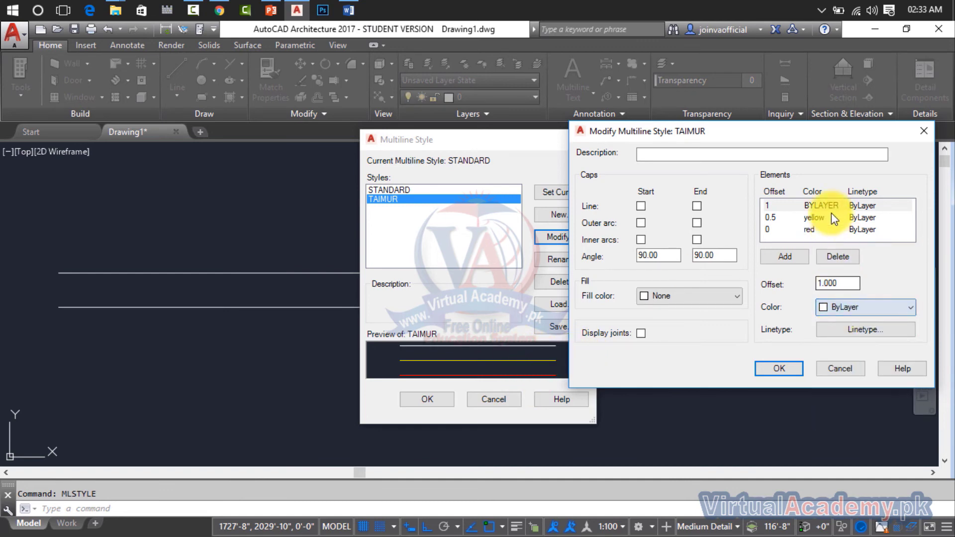
click(829, 216)
click(858, 306)
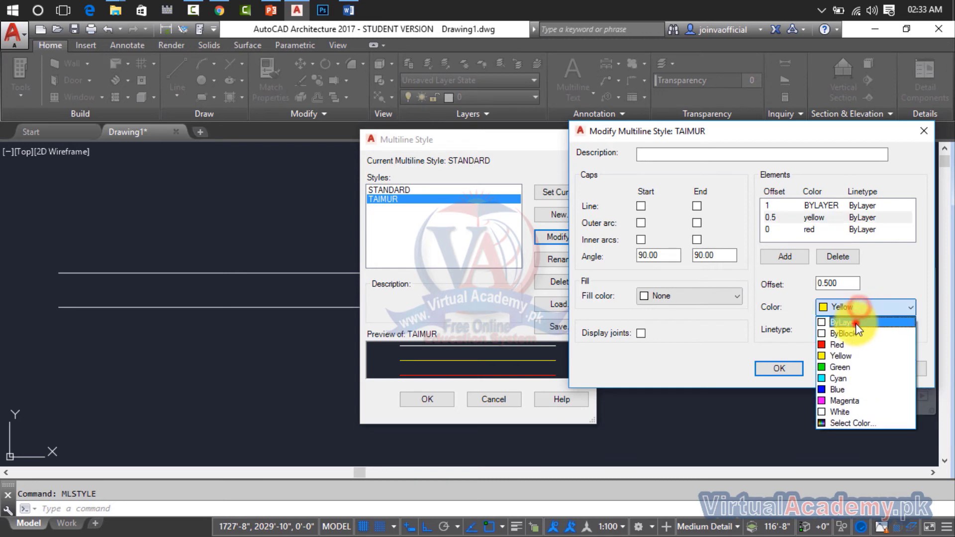
click(855, 323)
click(842, 228)
click(856, 307)
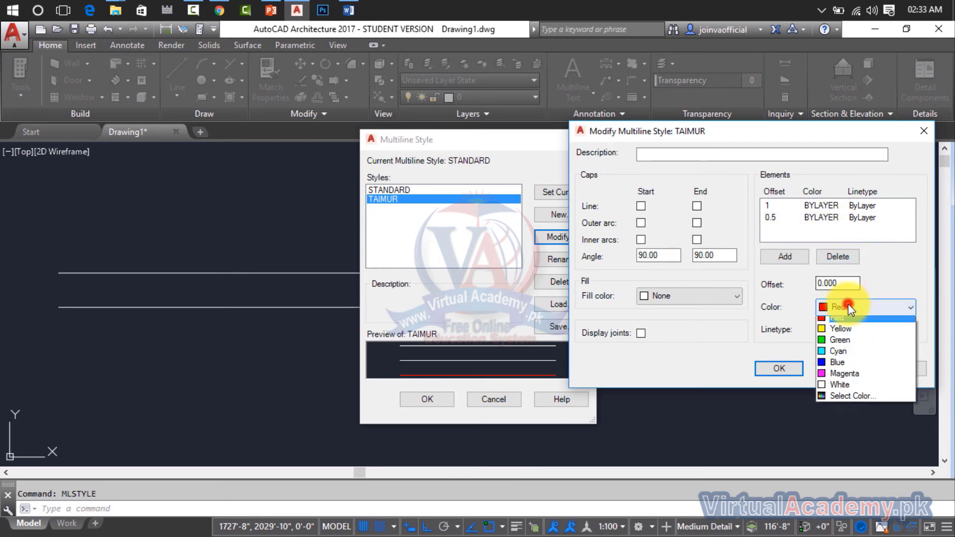
click(848, 320)
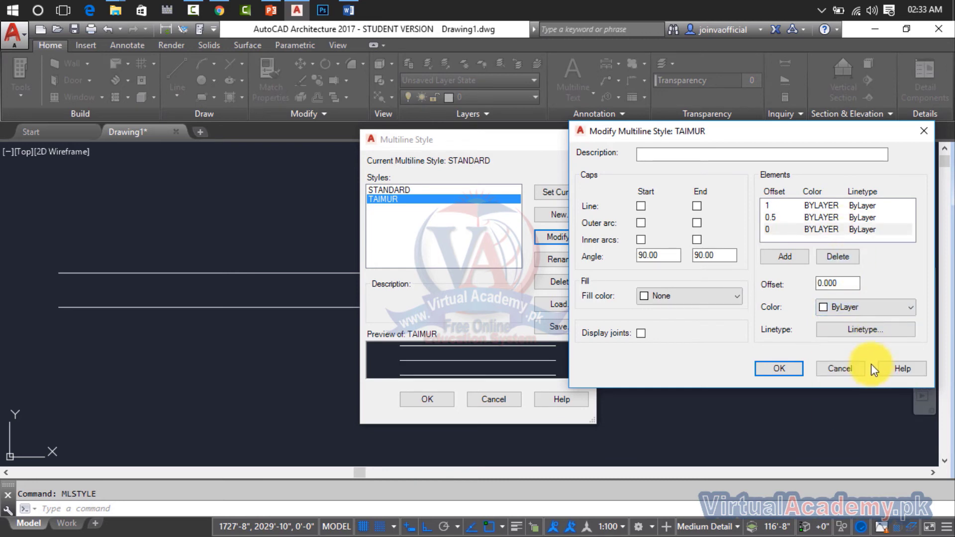
click(864, 330)
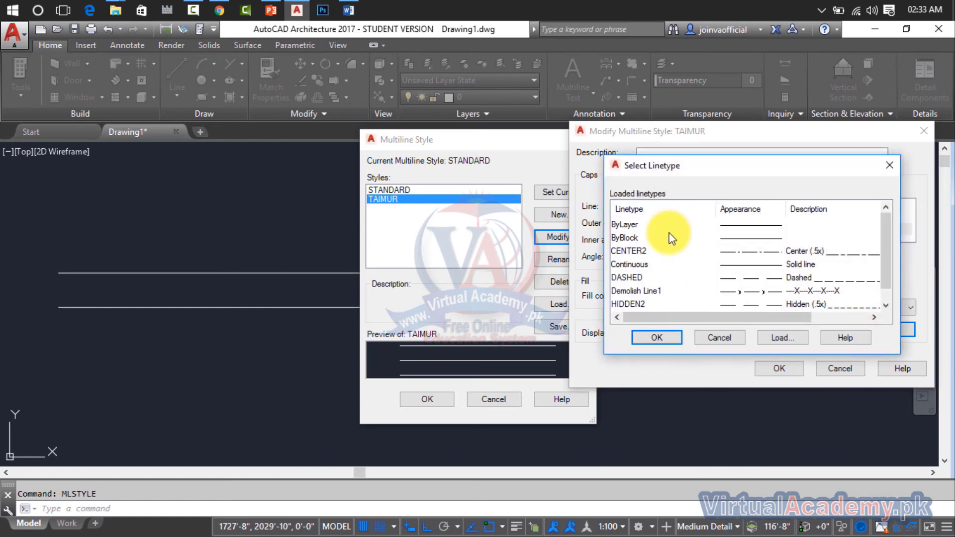
click(897, 166)
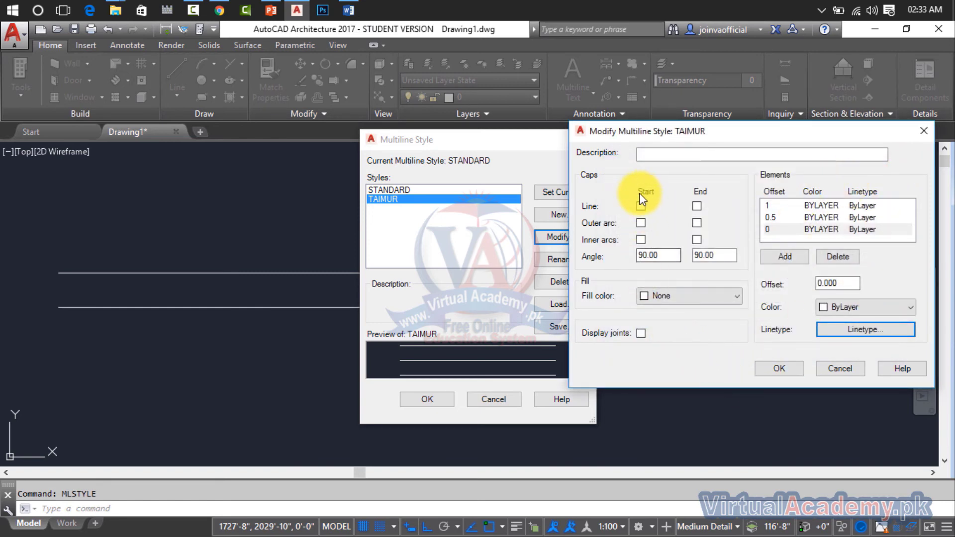
click(641, 206)
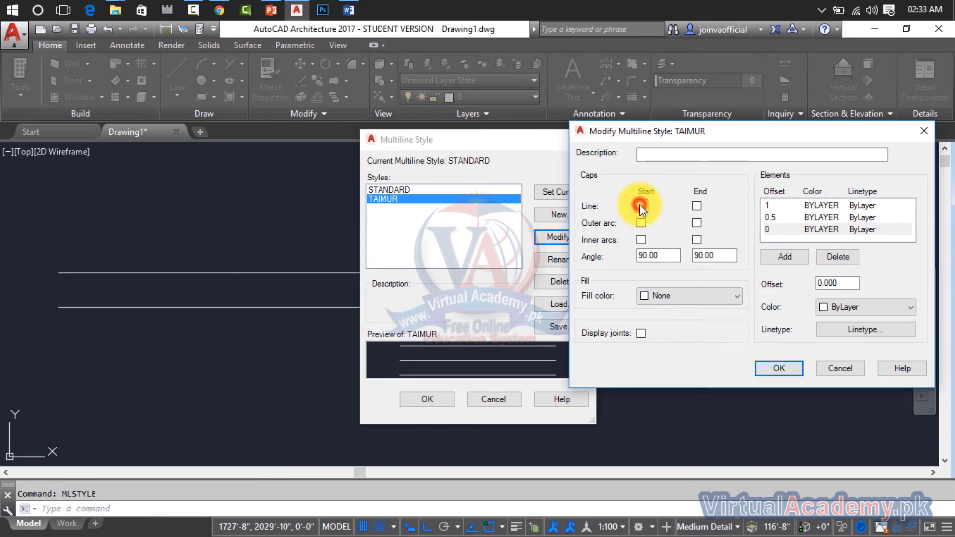
click(641, 205)
click(697, 207)
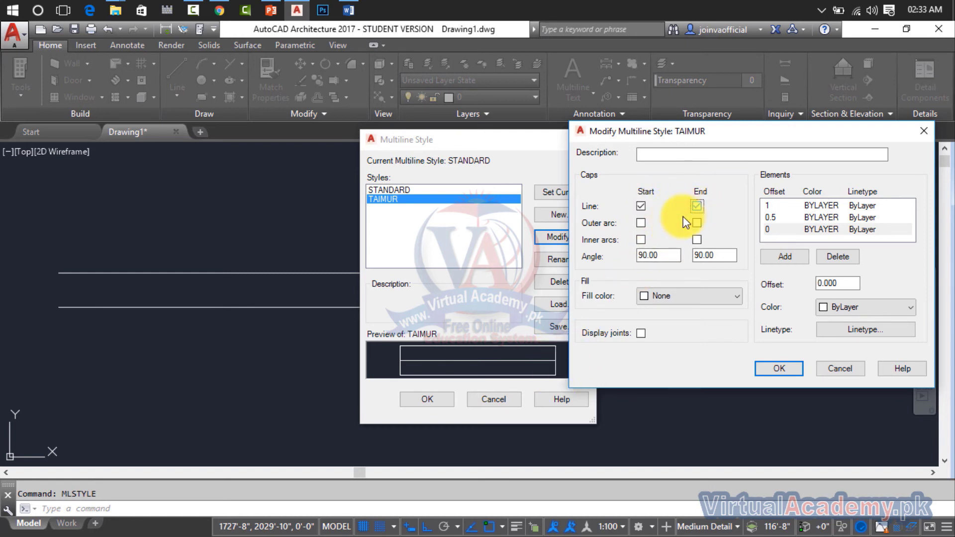
click(641, 206)
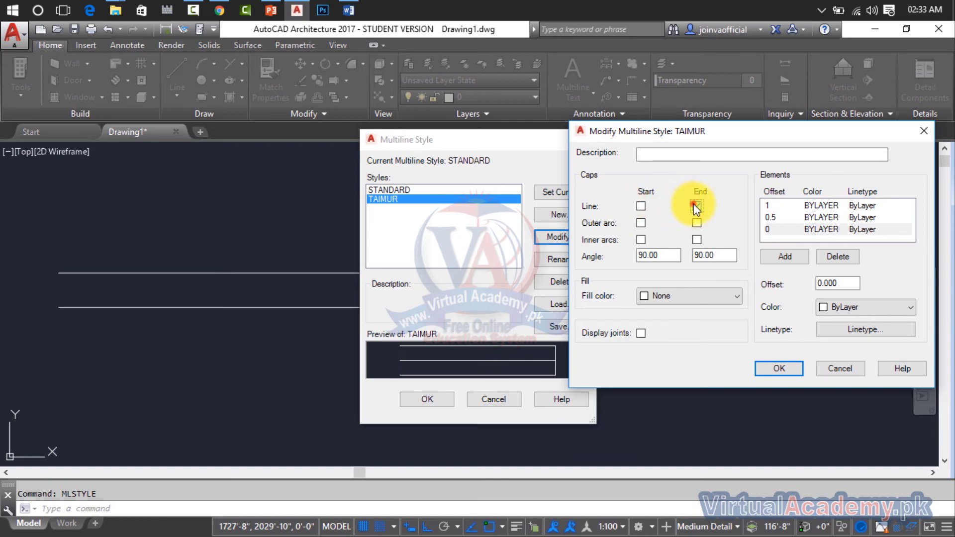
click(696, 205)
click(641, 224)
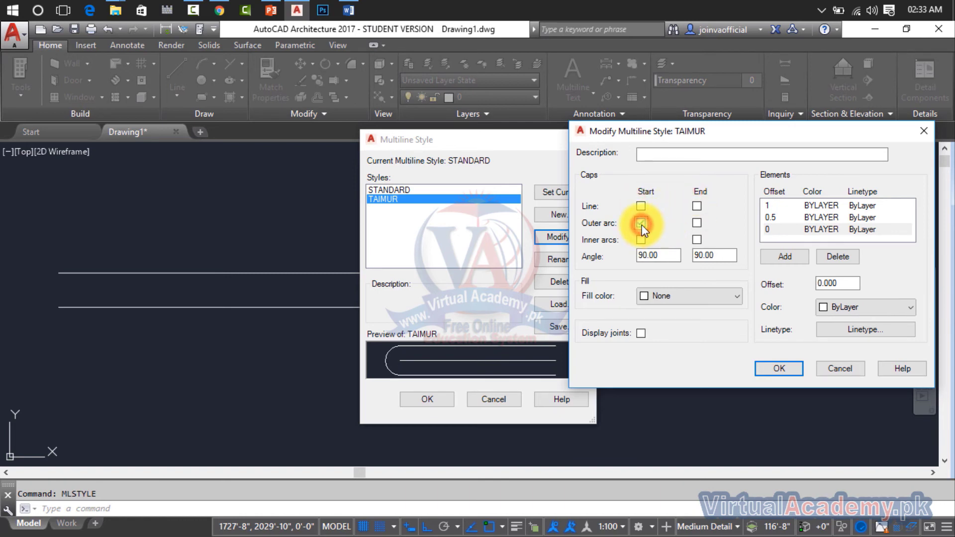
click(697, 223)
click(696, 223)
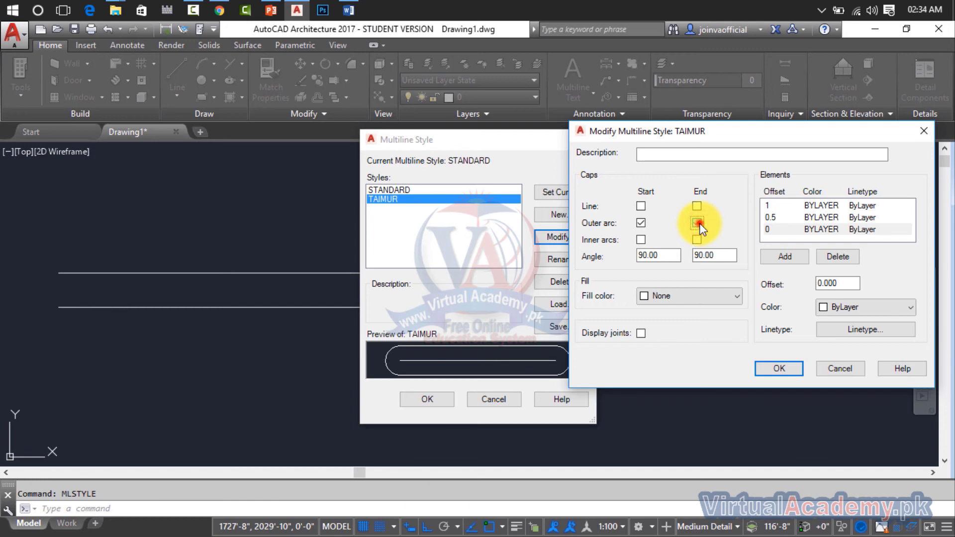
click(641, 222)
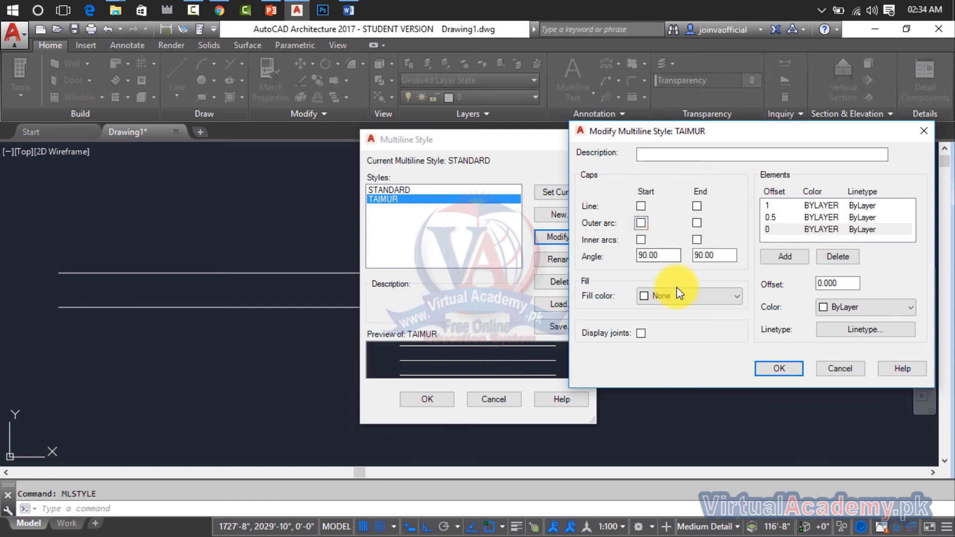
click(640, 239)
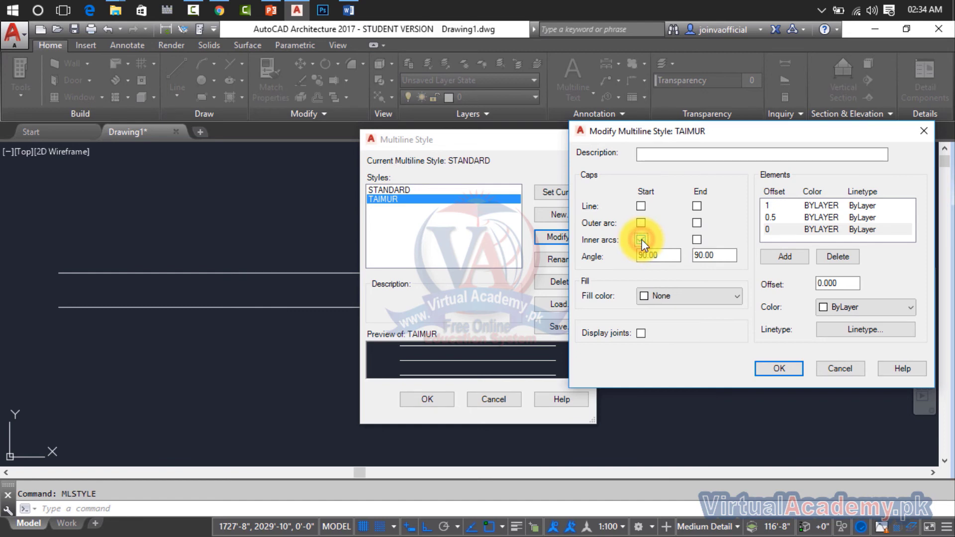
click(641, 239)
click(696, 239)
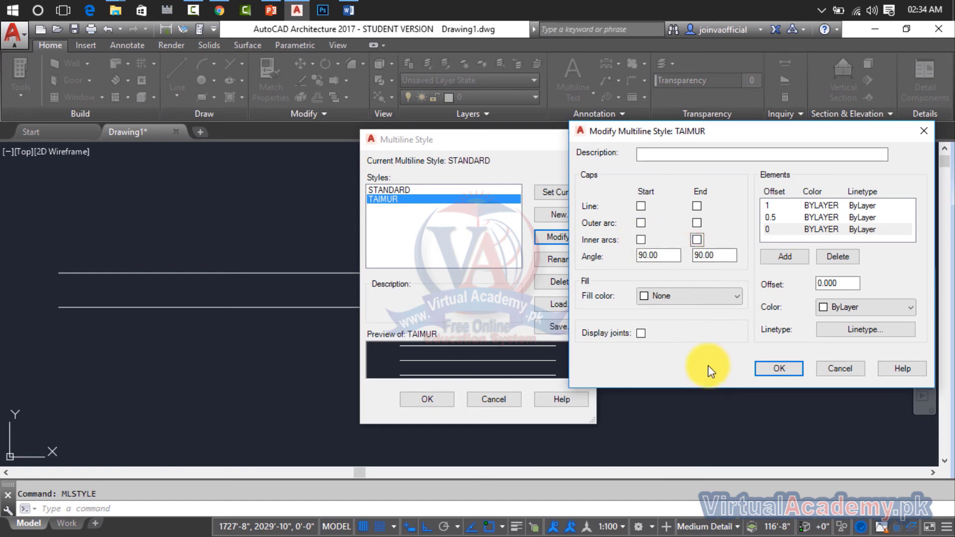
click(690, 297)
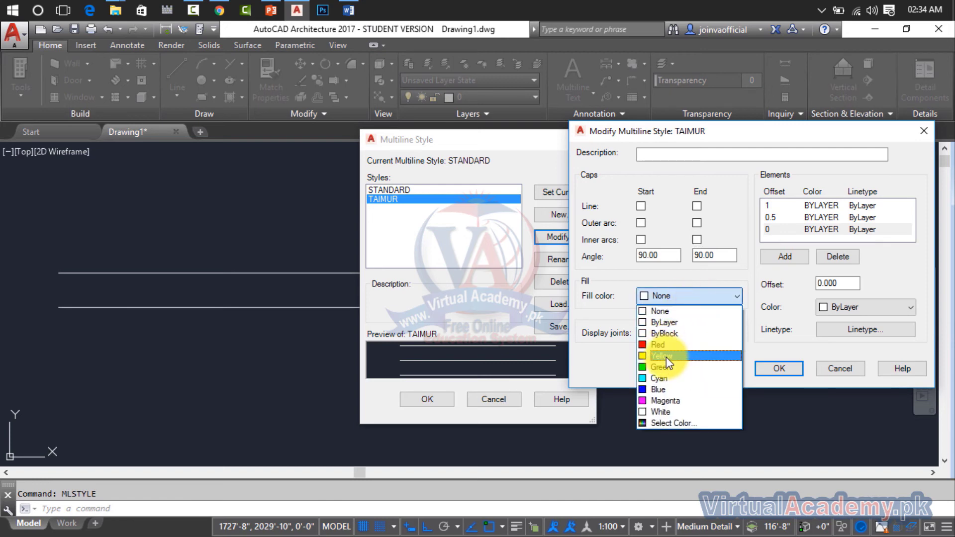
click(666, 356)
click(708, 302)
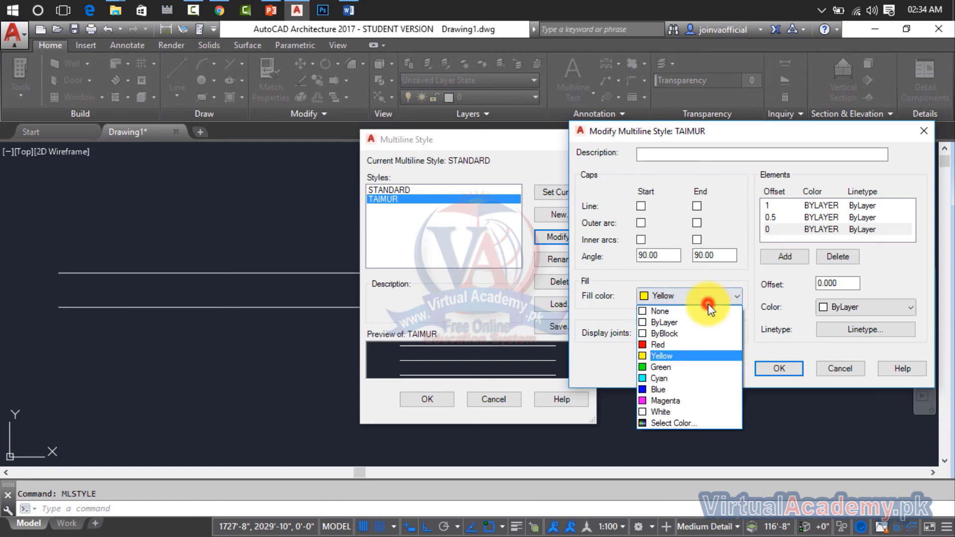
click(693, 311)
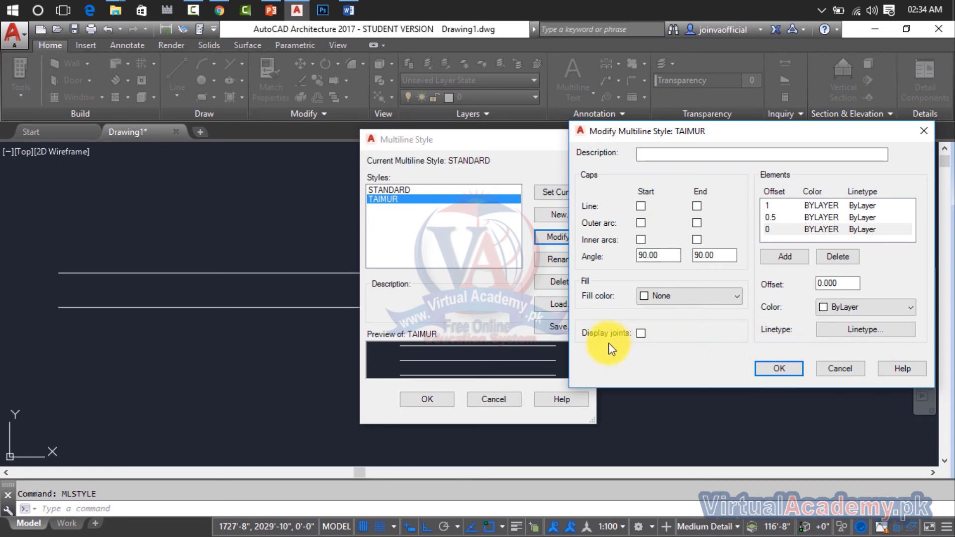
click(640, 333)
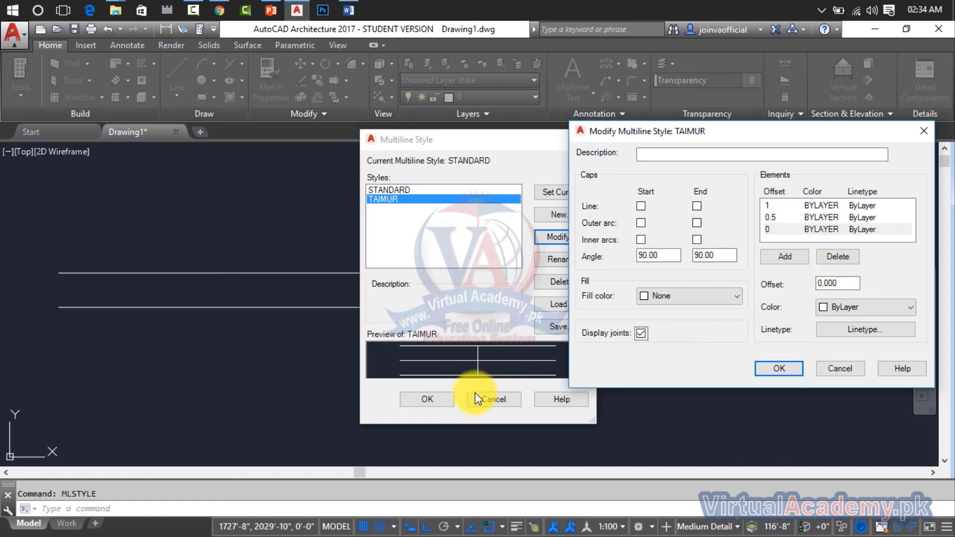
click(640, 333)
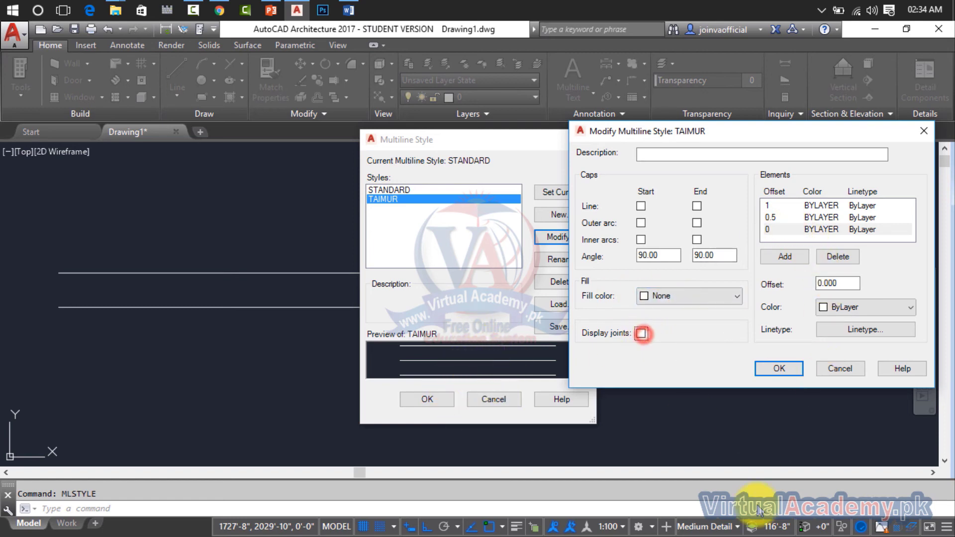
click(779, 369)
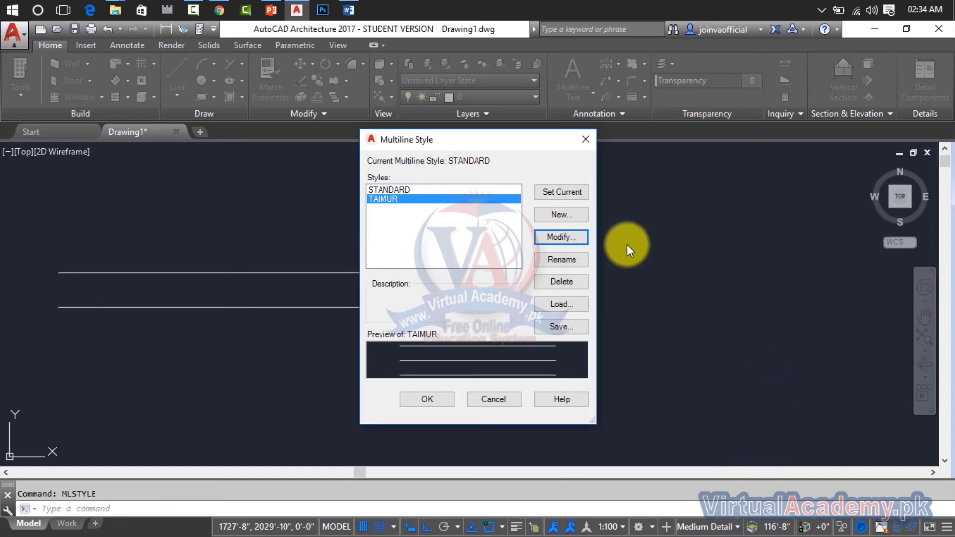
click(551, 193)
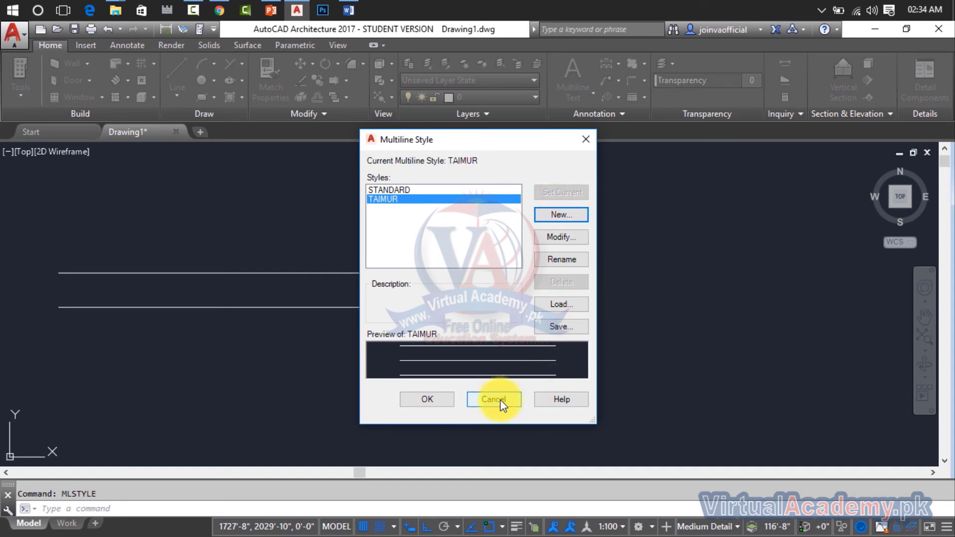
click(426, 399)
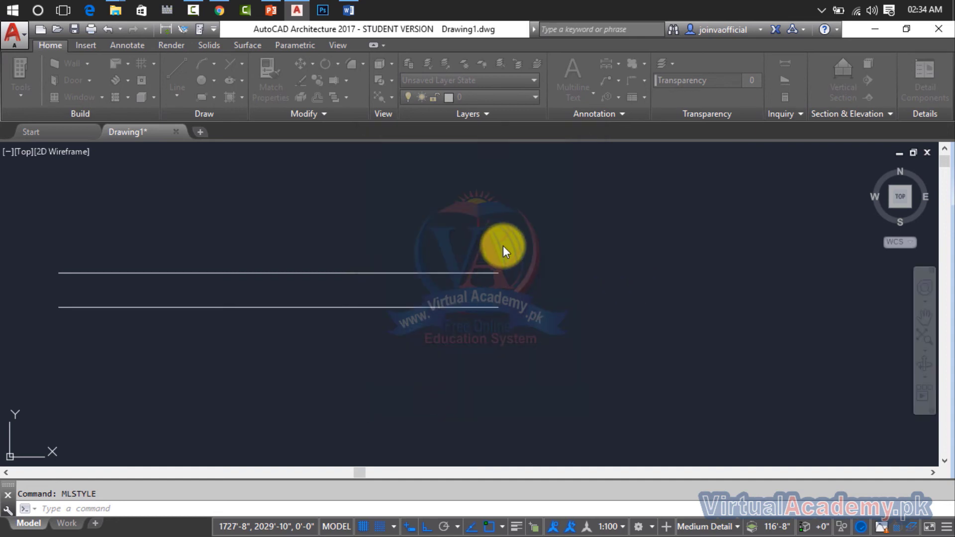
text(ml)
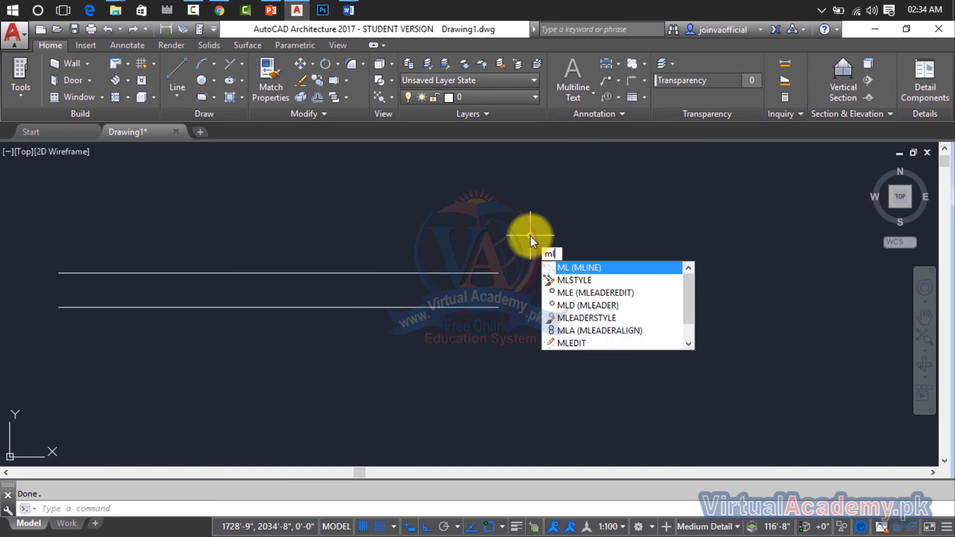
key(Return)
click(217, 203)
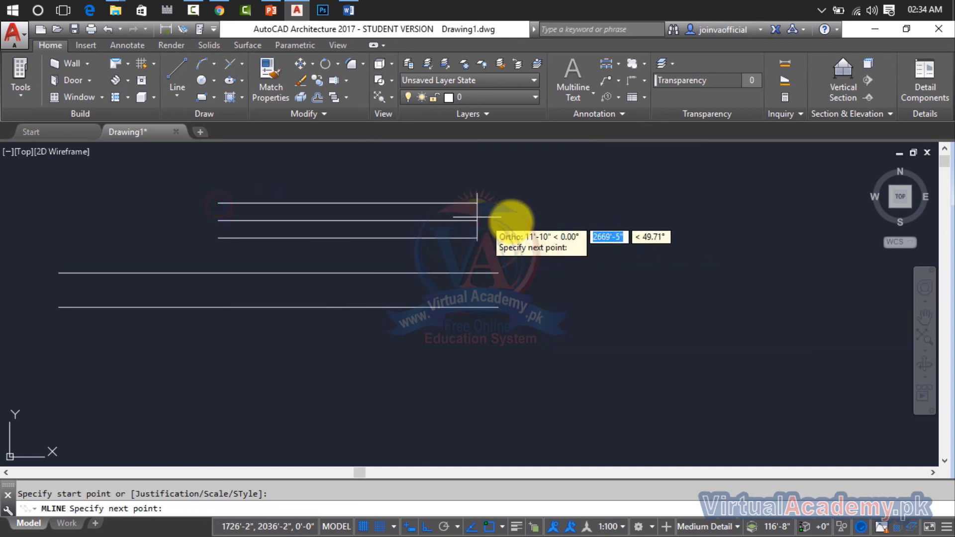
click(527, 223)
click(590, 401)
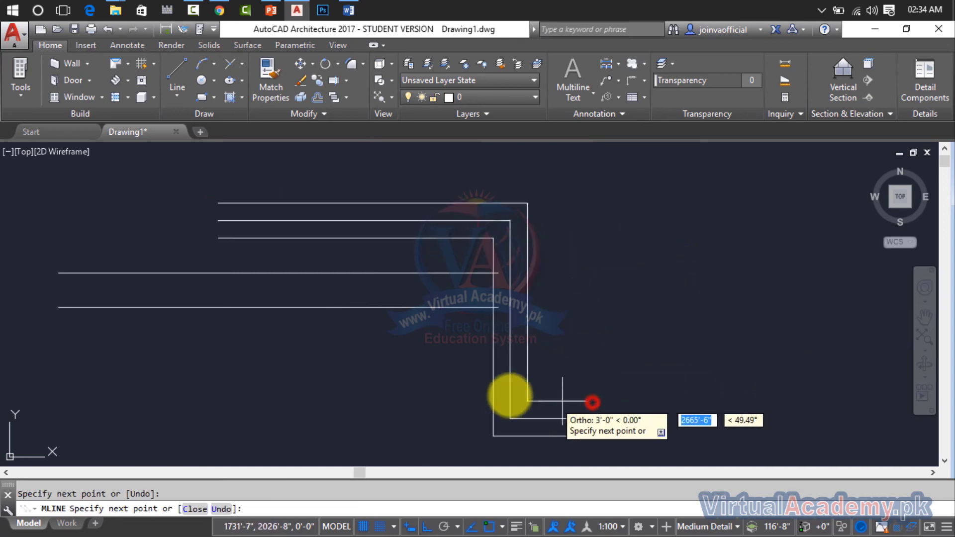
click(305, 359)
click(316, 279)
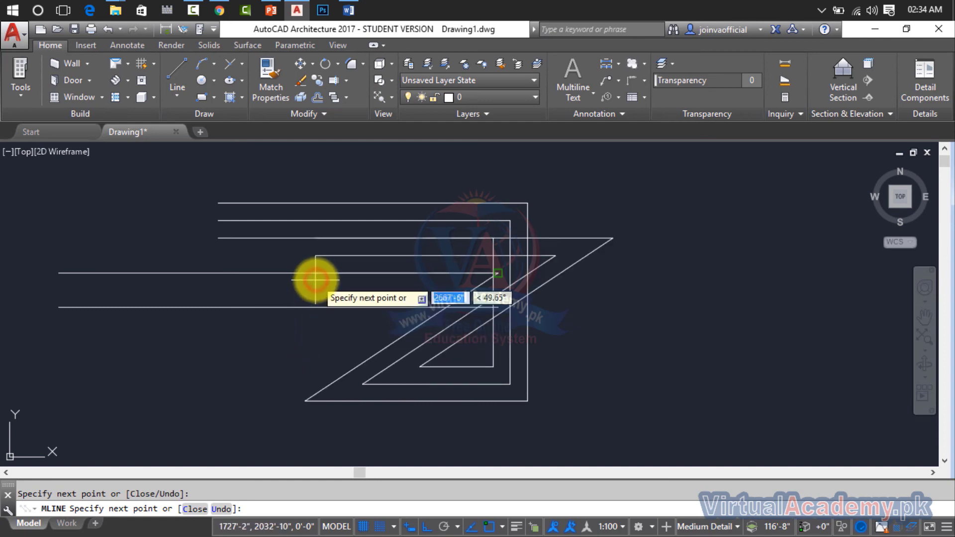
key(Return)
click(679, 202)
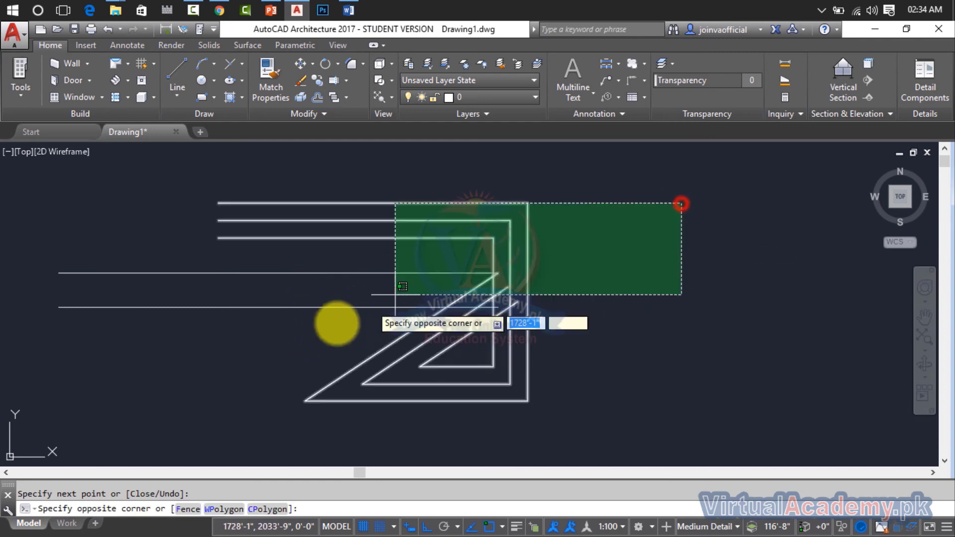
click(284, 374)
key(Delete)
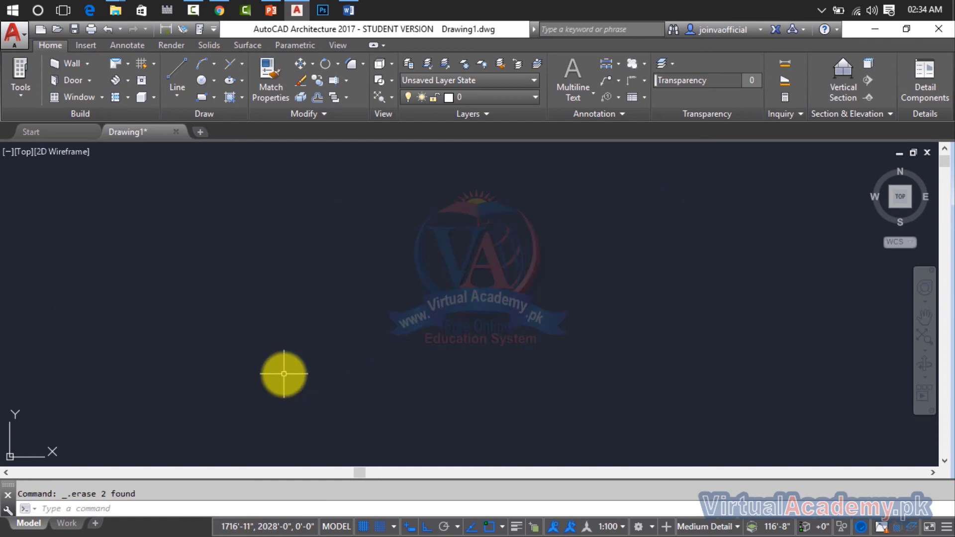
text(ml)
key(Return)
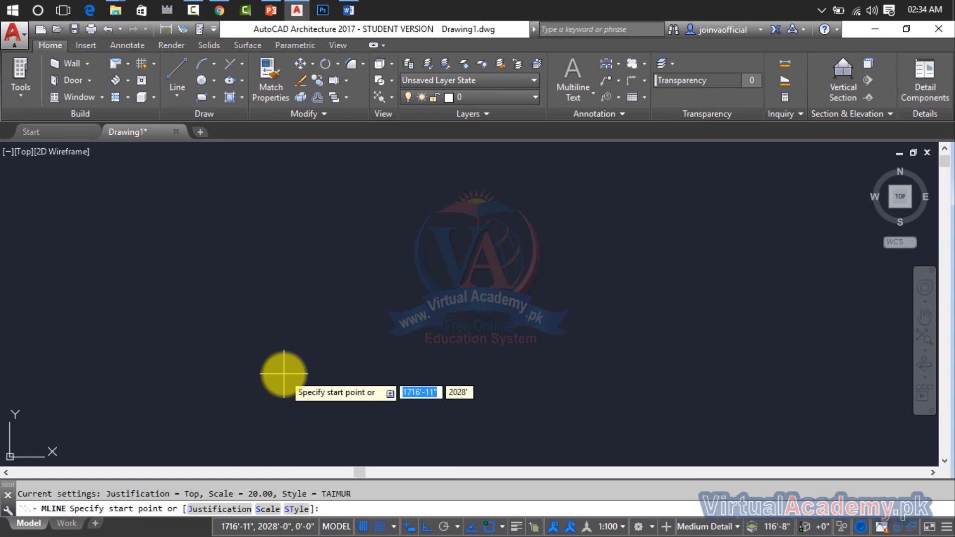
key(Escape)
Step: Open the Multiline Style dialog via MLSTYLE and make STANDARD current
text(m)
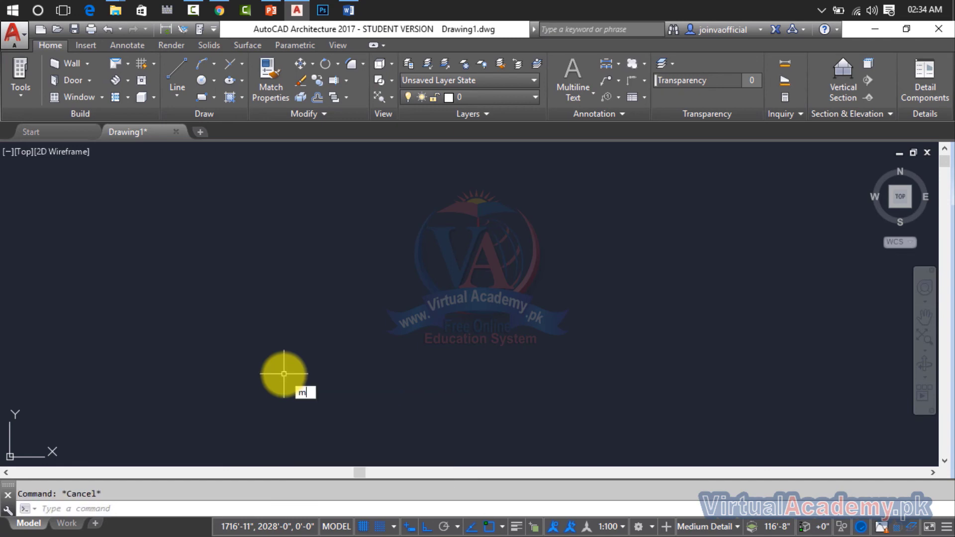
text(l)
click(322, 419)
key(Return)
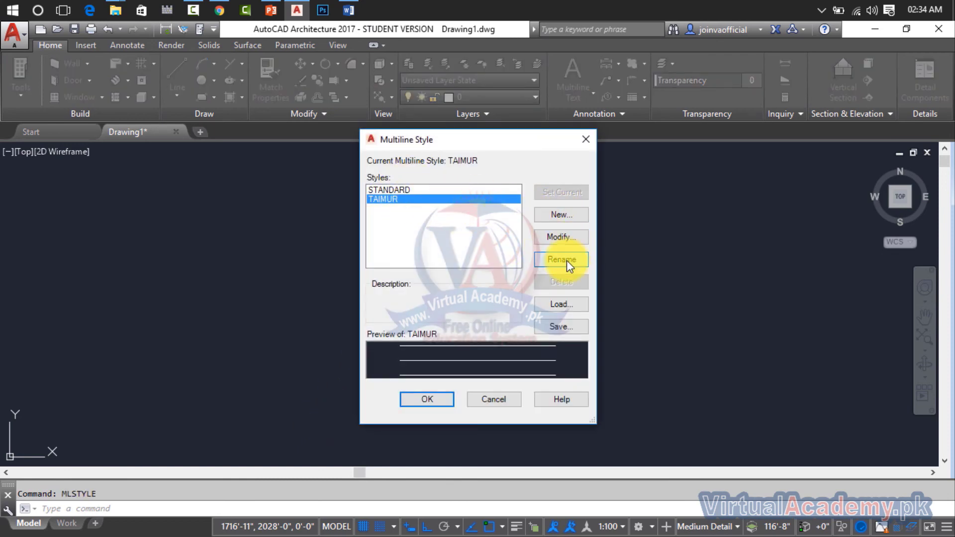
click(416, 189)
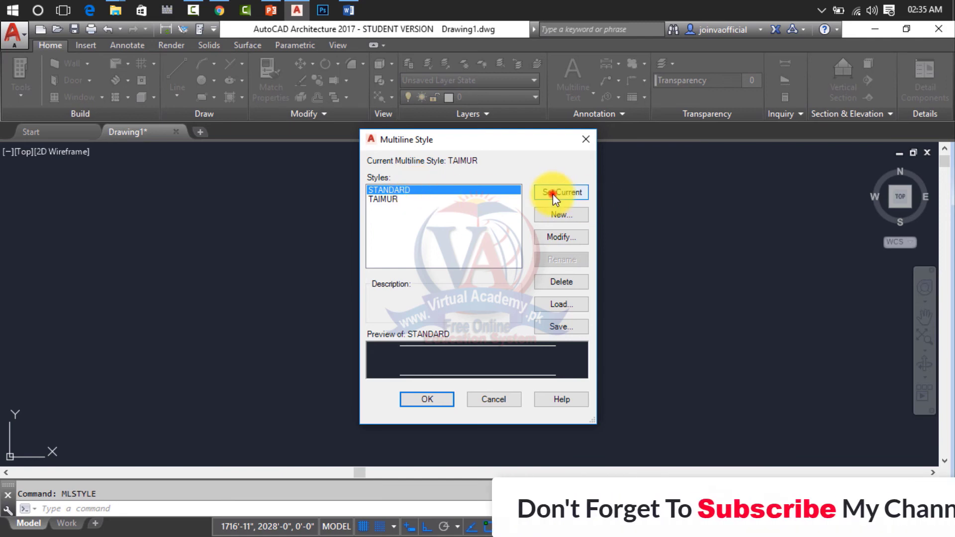
click(553, 193)
Step: Delete the TAIMUR multiline style, confirm, and close the dialog
click(403, 199)
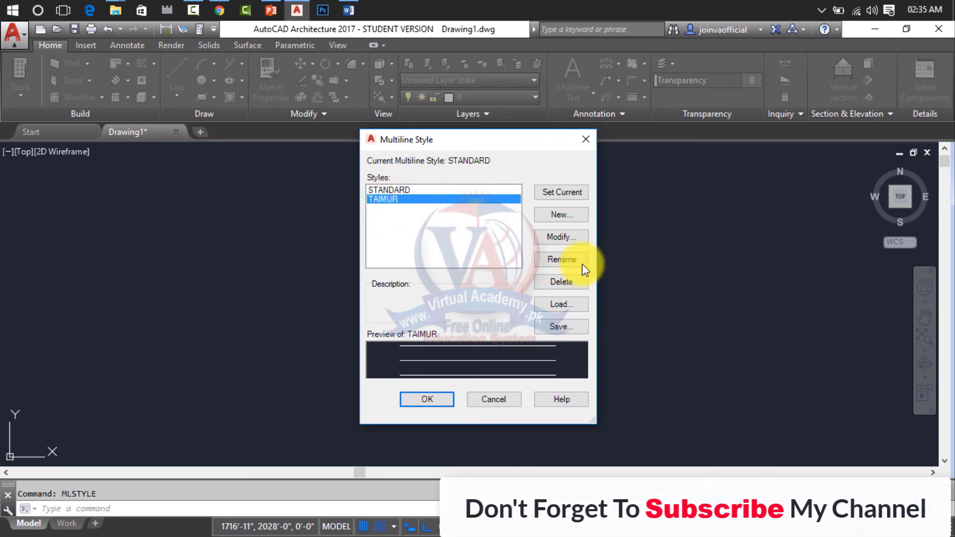
click(561, 281)
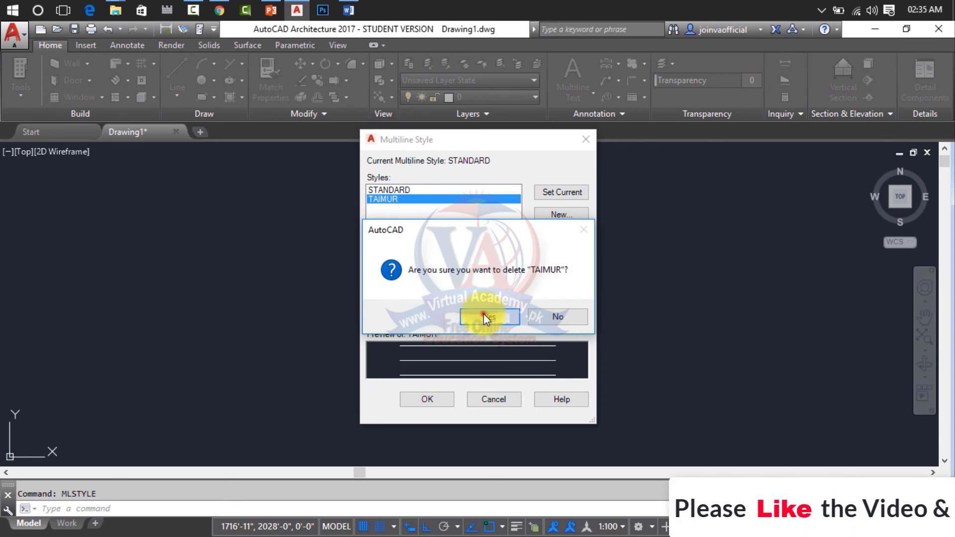
click(485, 313)
click(584, 140)
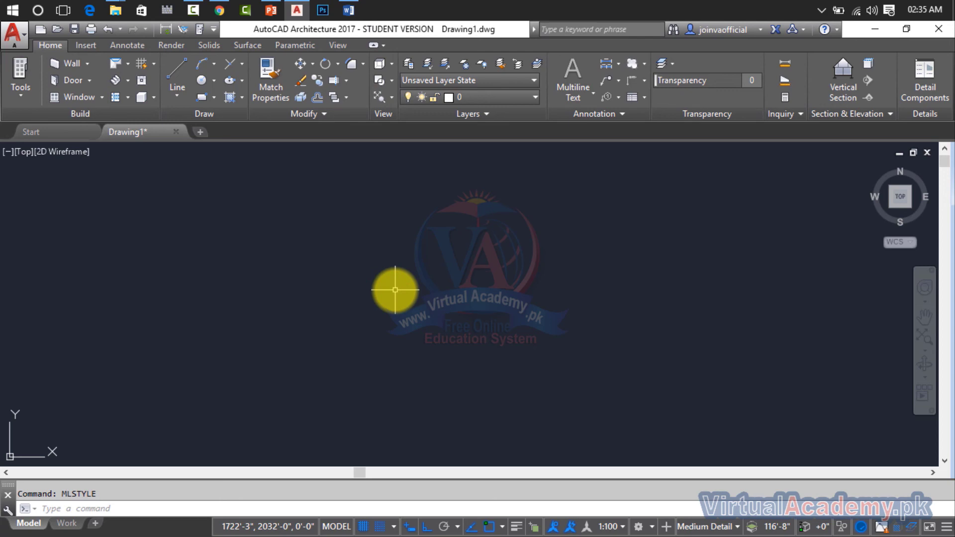
Step: Set the current lineweight to 0.70 mm with lineweight display turned on
click(395, 290)
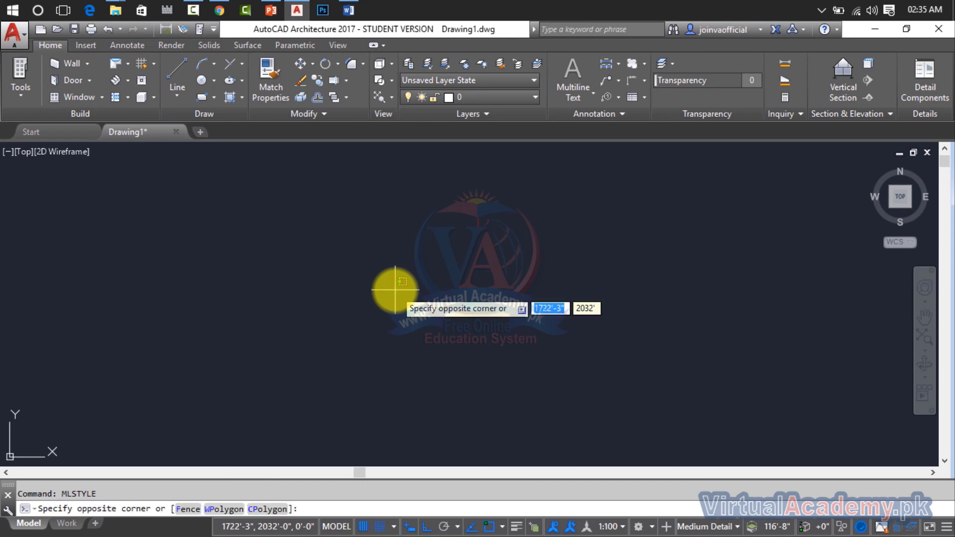
key(Escape)
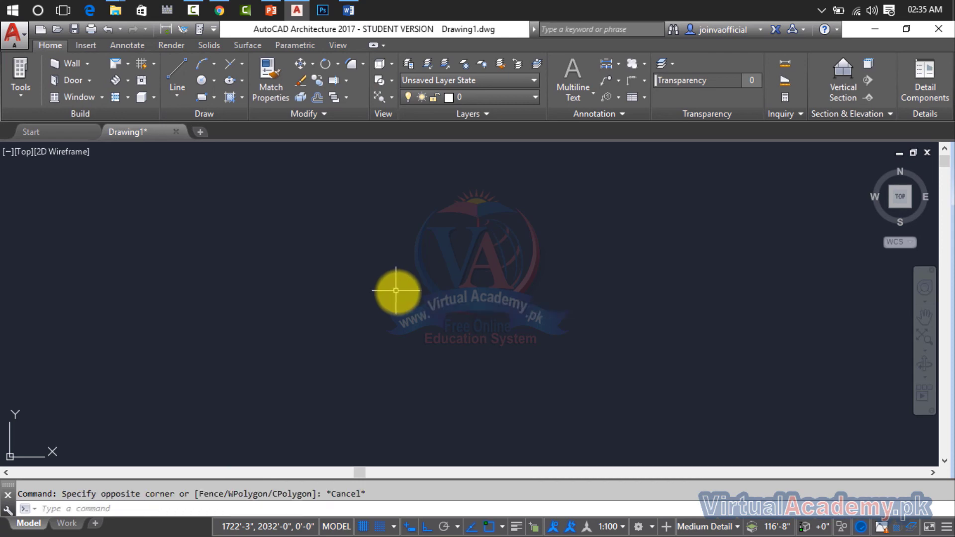
text(L)
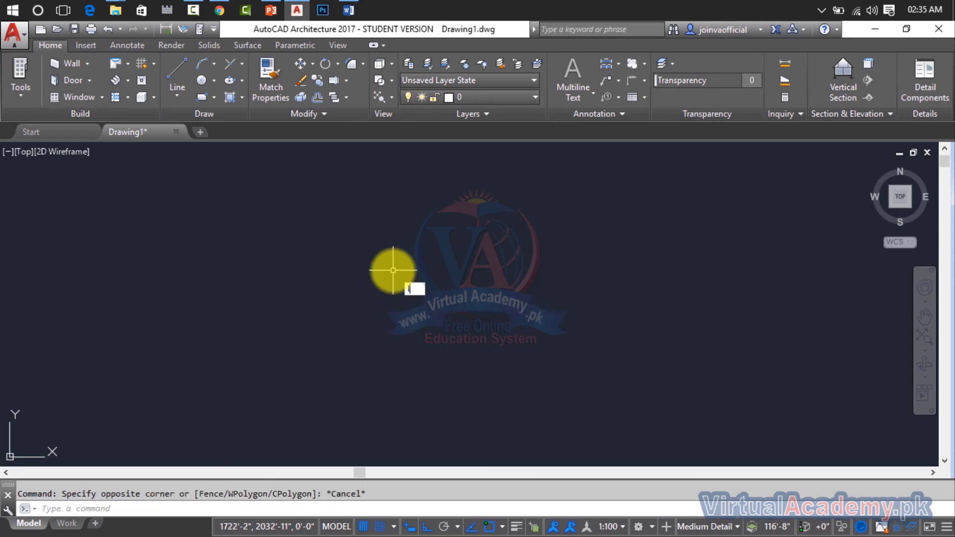
text(W)
key(Return)
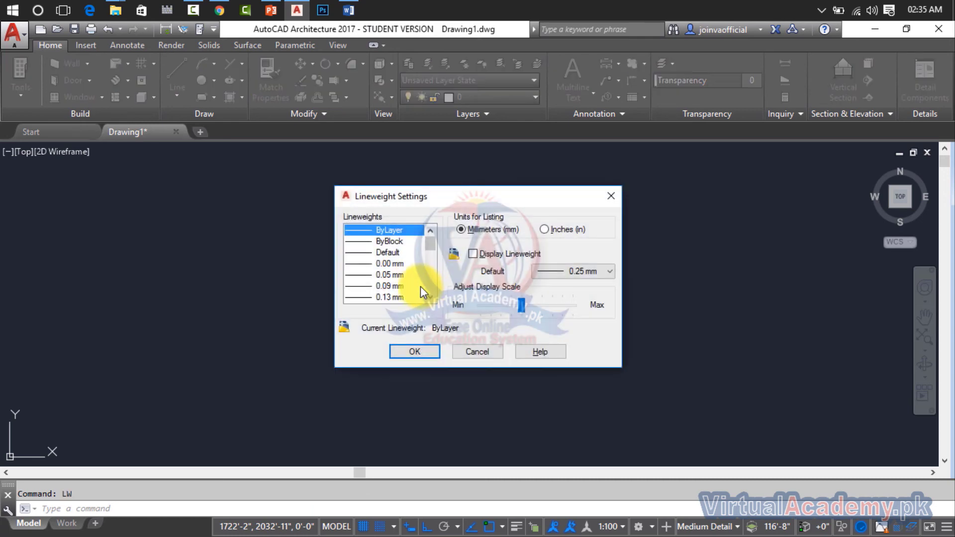
scroll(419, 285, down, 4)
click(382, 286)
click(473, 253)
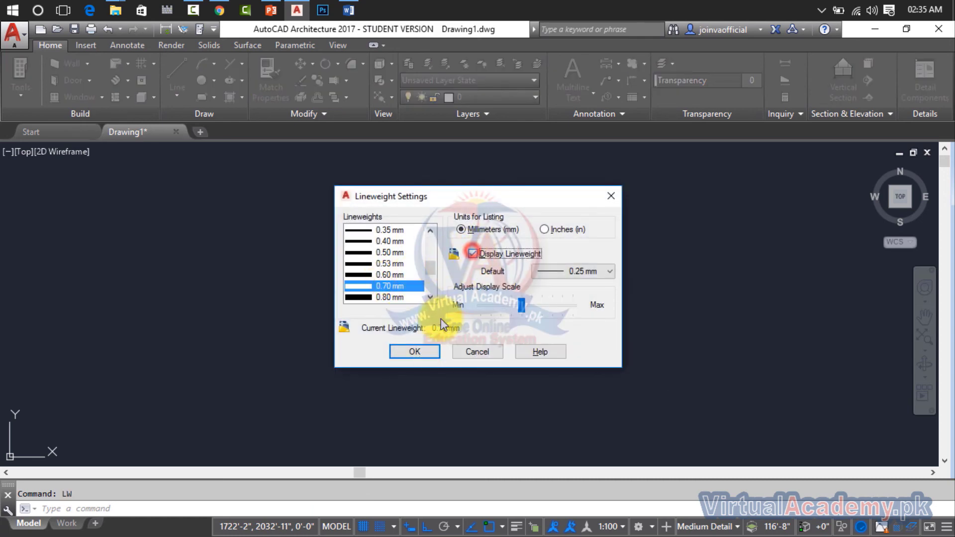
click(414, 351)
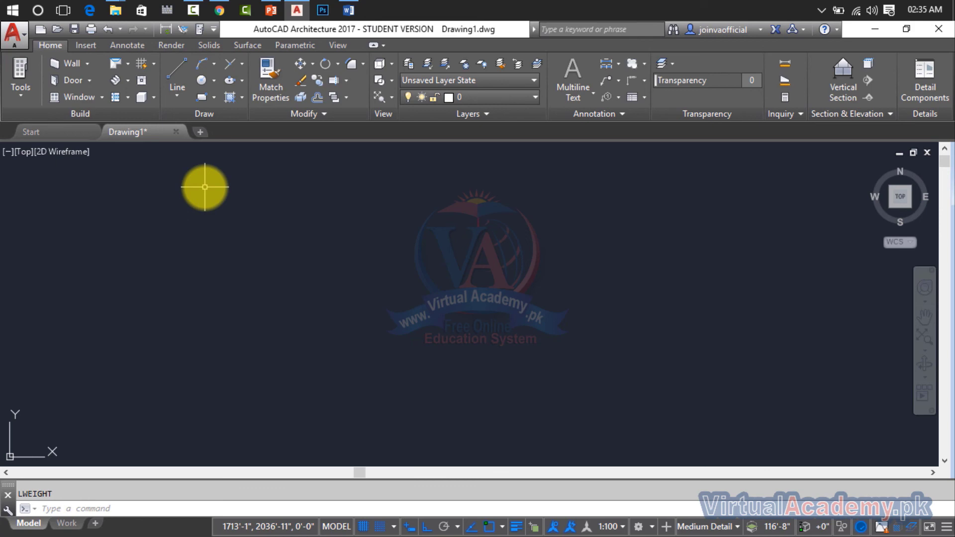
Step: Set the current colour for new objects to red, colour 10
text(COL)
key(Return)
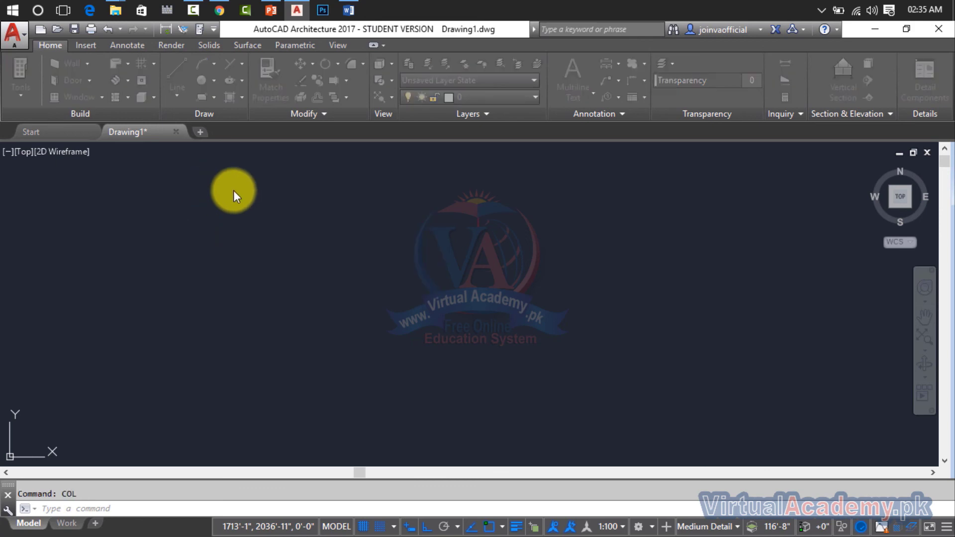
click(371, 237)
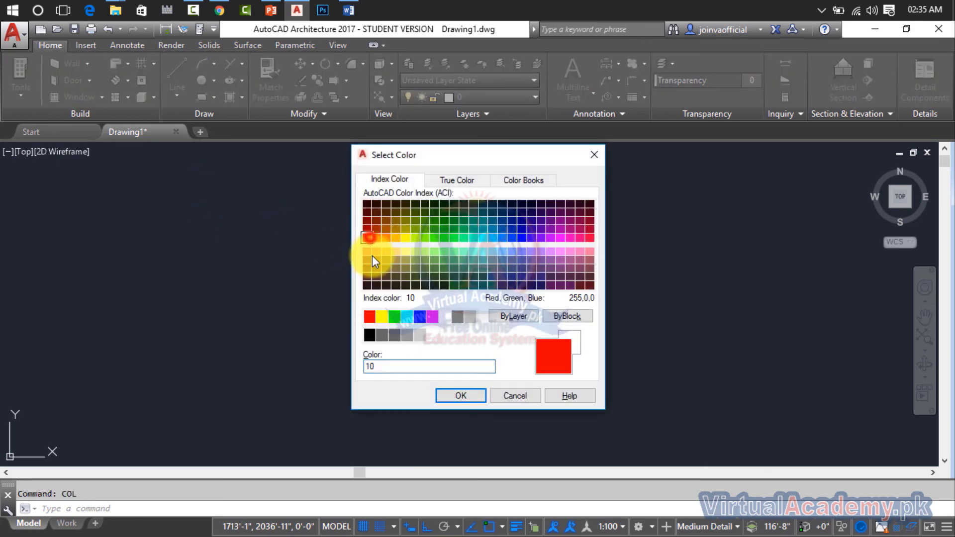
click(452, 394)
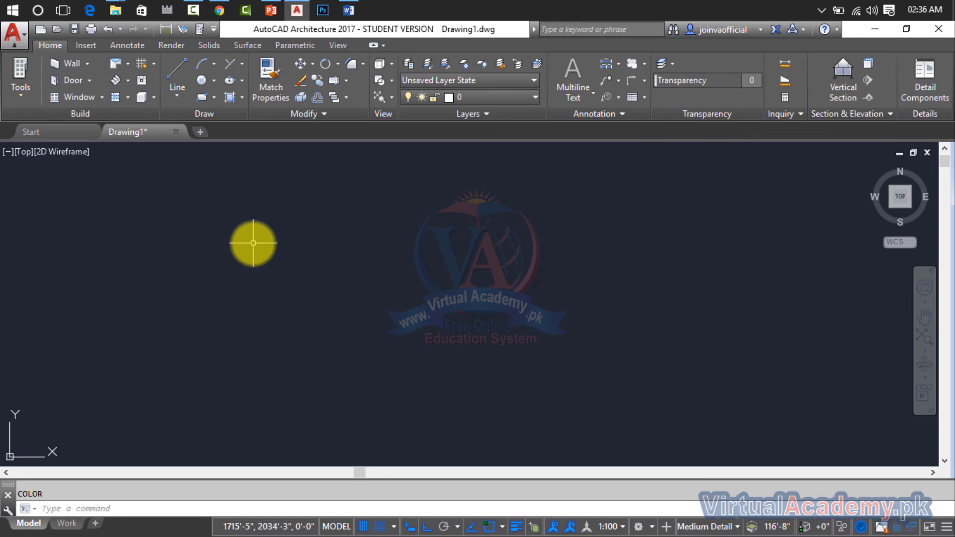
text(REC)
key(Return)
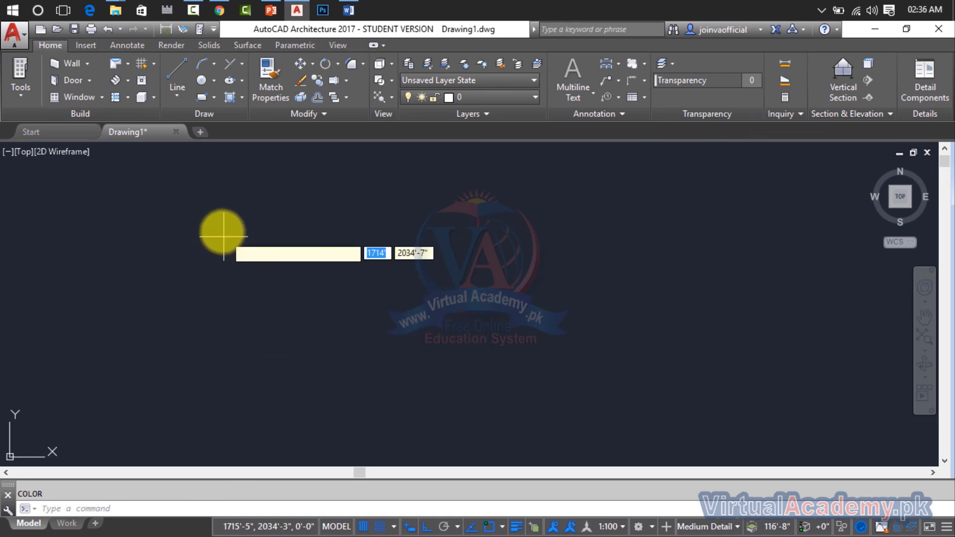
click(223, 231)
click(538, 366)
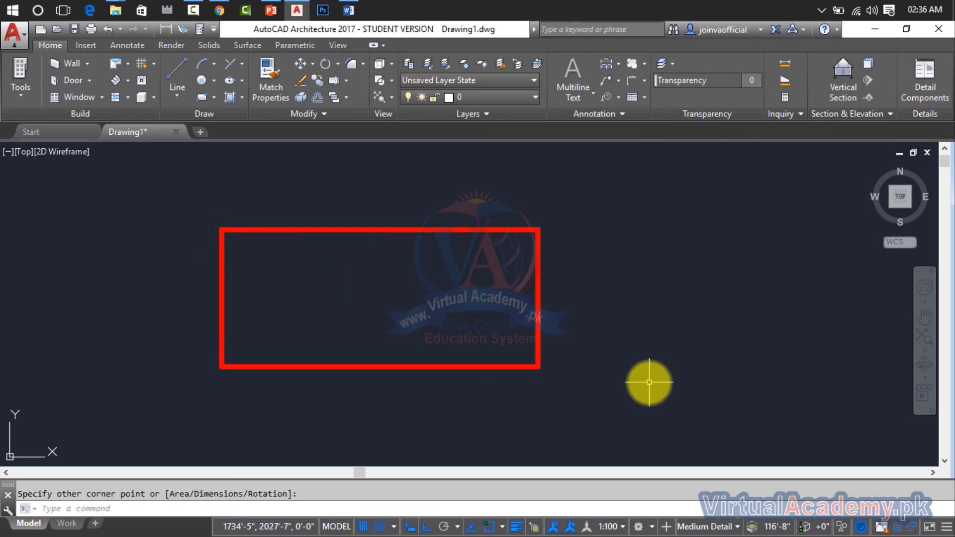
text(c)
key(Return)
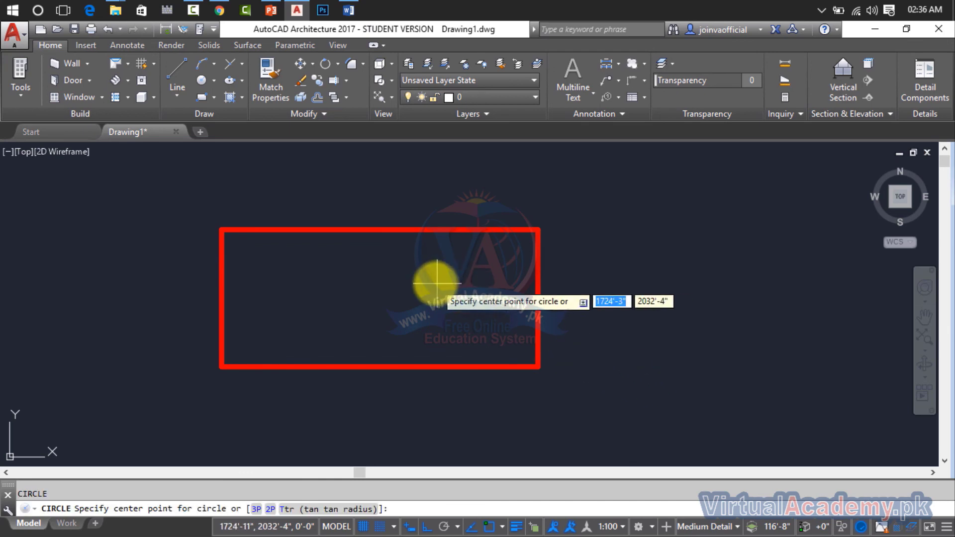
click(437, 282)
click(562, 357)
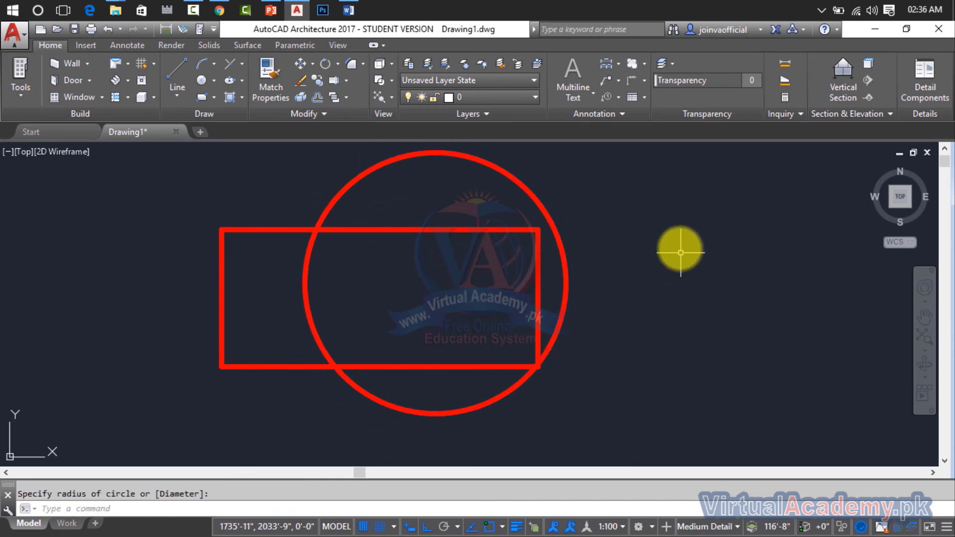
click(679, 219)
click(510, 311)
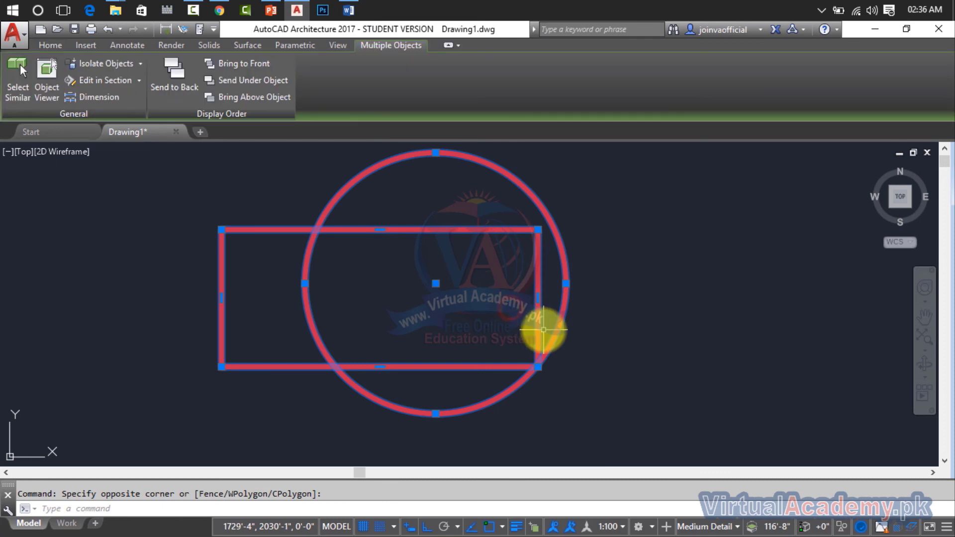
key(Delete)
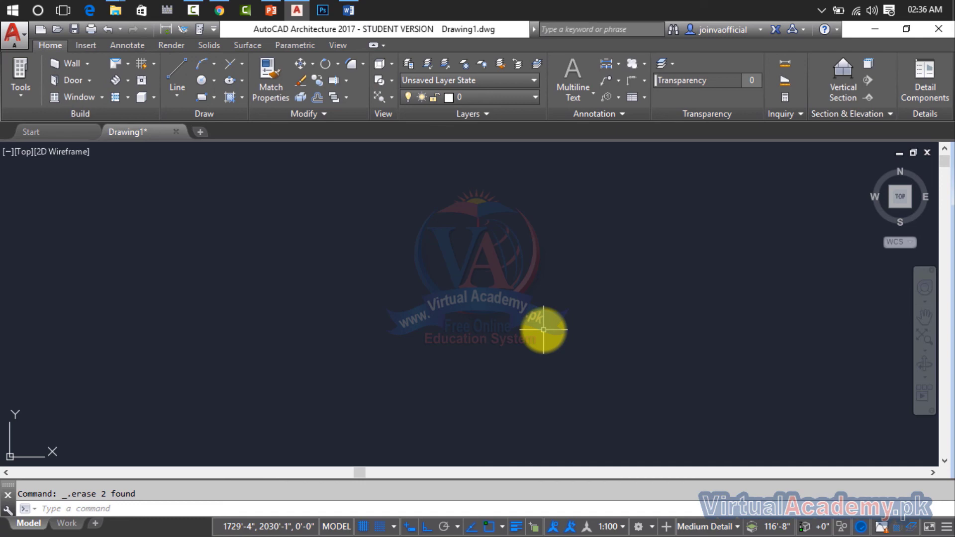
Step: Reset the current colour to ByLayer
text(COL)
key(Return)
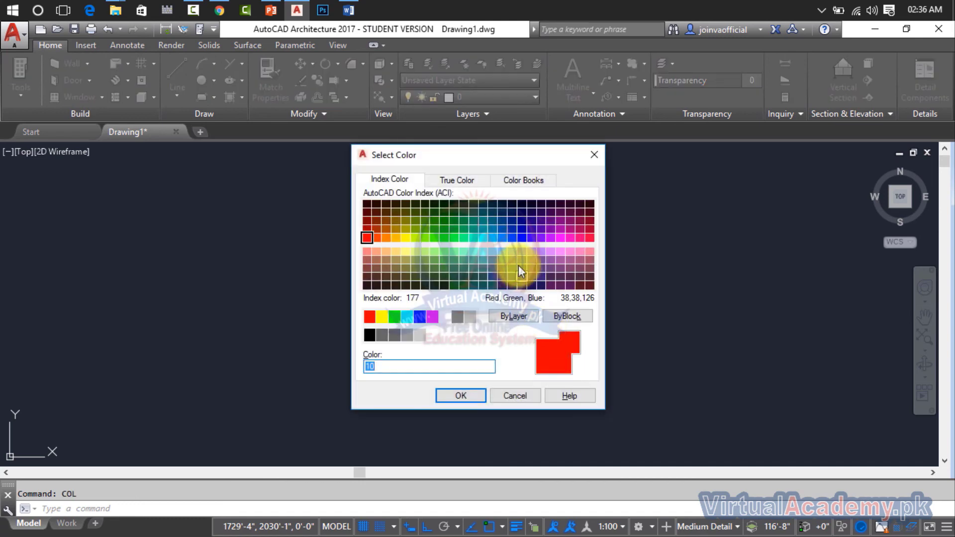
click(521, 317)
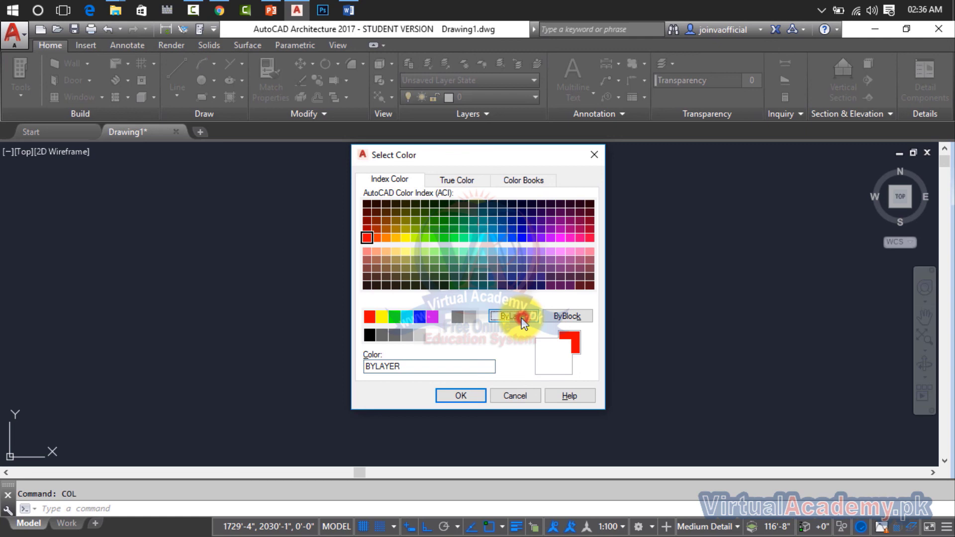
click(458, 397)
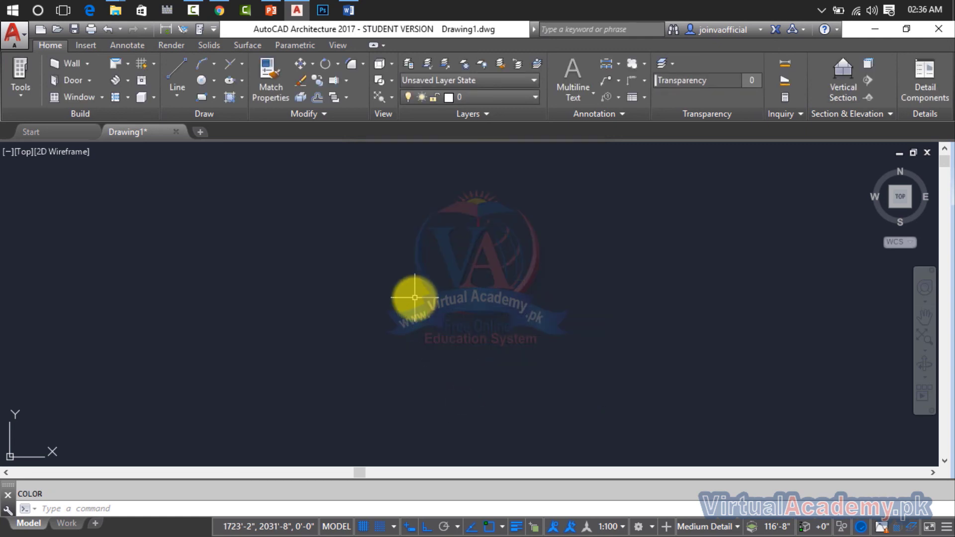
Step: Reset the current lineweight to ByLayer in Lineweight Settings
text(LW)
key(Return)
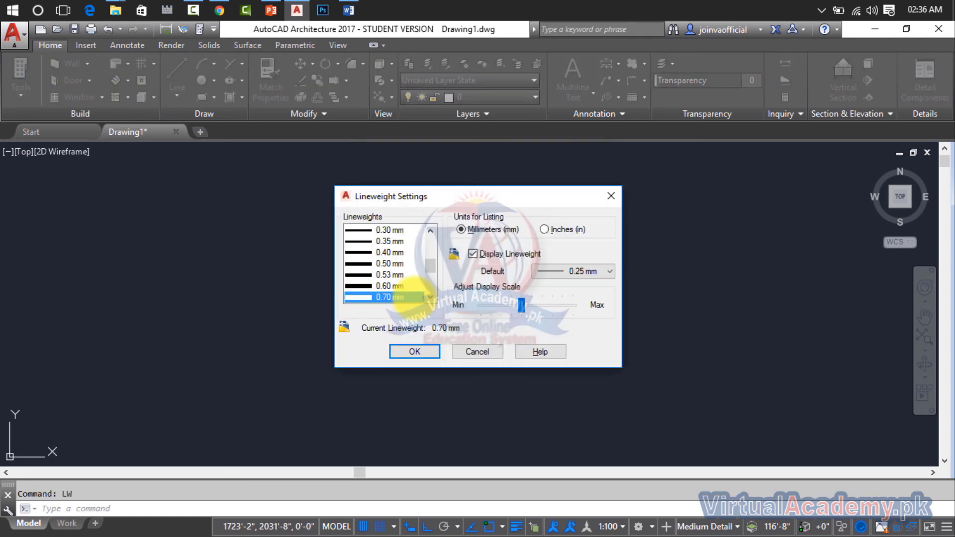
scroll(414, 298, up, 4)
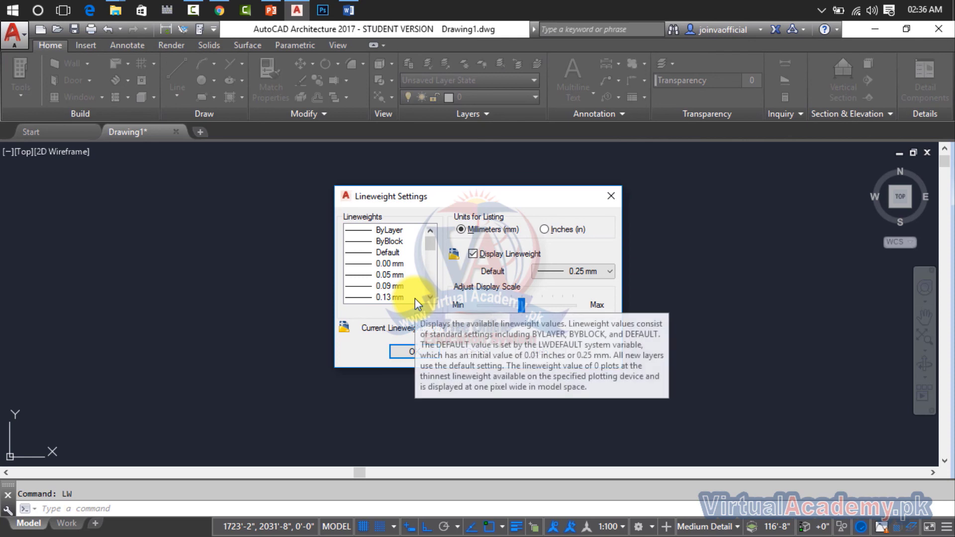
click(385, 230)
click(429, 351)
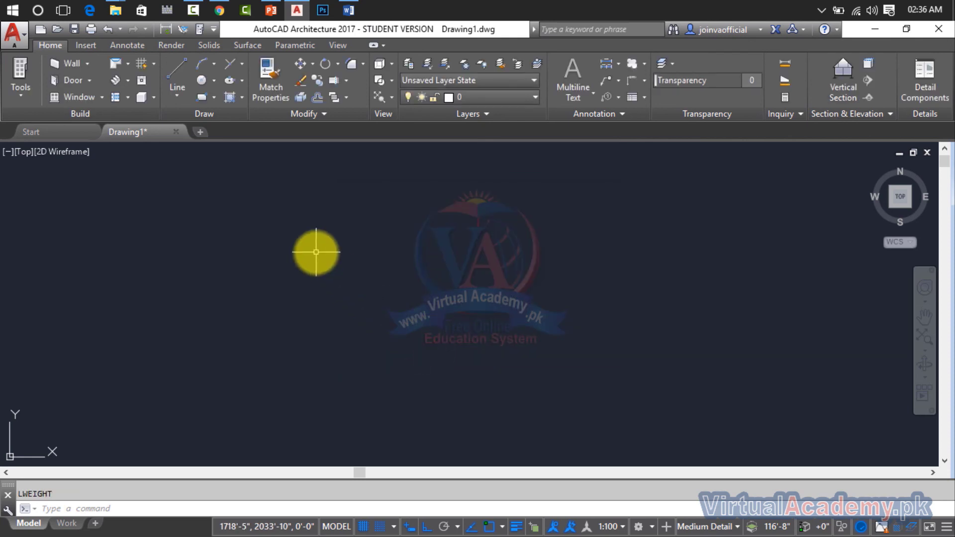